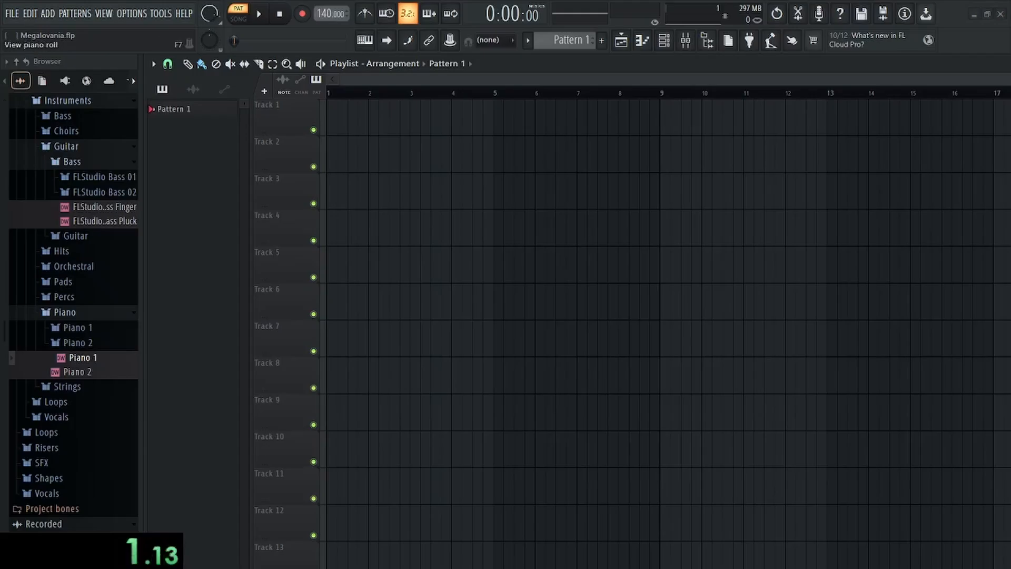
Open the channel rack and browse the sound library for an instrument to load into its channel
{"action": "left_click", "coordinate": [663, 40]}
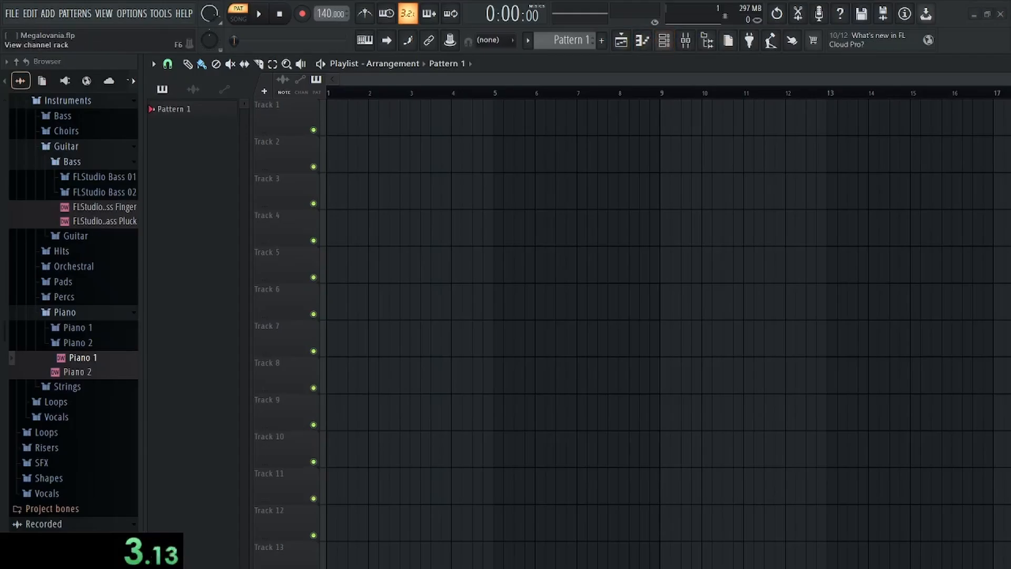
{"action": "left_click", "coordinate": [663, 40]}
{"action": "scroll", "coordinate": [83, 330], "scroll_direction": "down", "scroll_amount": 3}
{"action": "scroll", "coordinate": [52, 316], "scroll_direction": "up", "scroll_amount": 6}
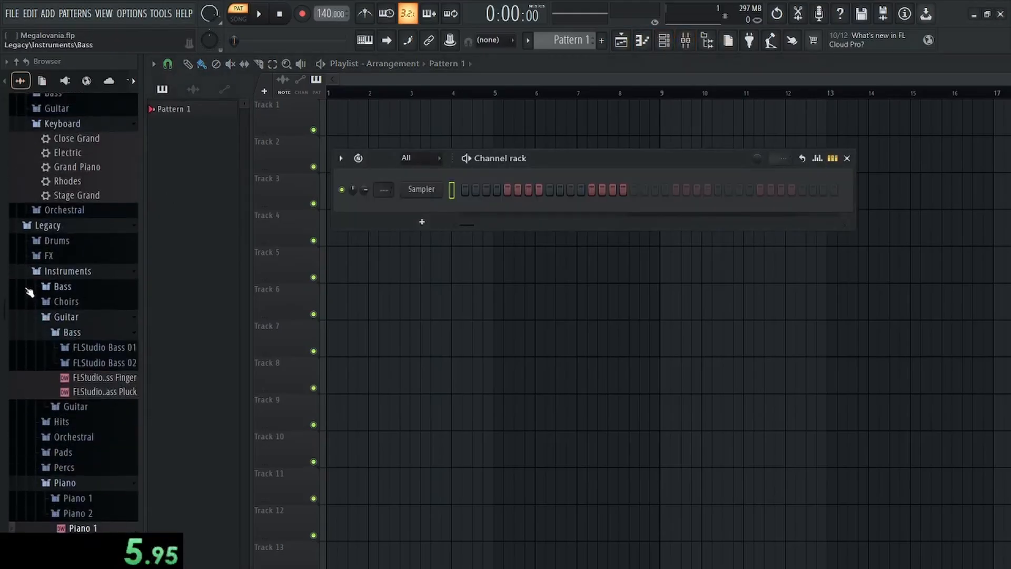
{"action": "scroll", "coordinate": [29, 292], "scroll_direction": "up", "scroll_amount": 2}
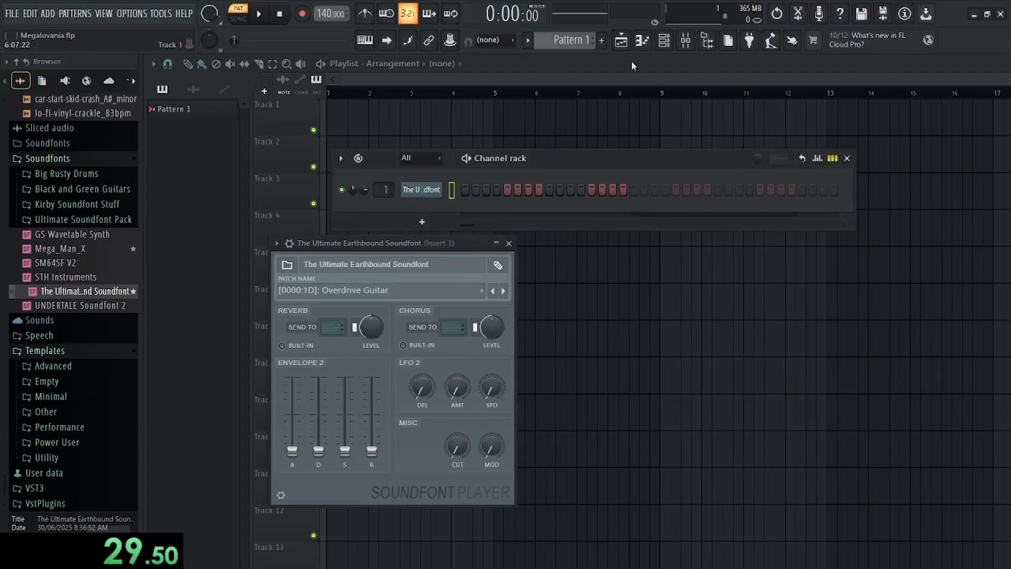
Open the piano roll for The Ultimate Earthbound Soundfont, audition a key and place a first melody note in bar 1
{"action": "left_click", "coordinate": [642, 41]}
{"action": "left_click", "coordinate": [177, 298]}
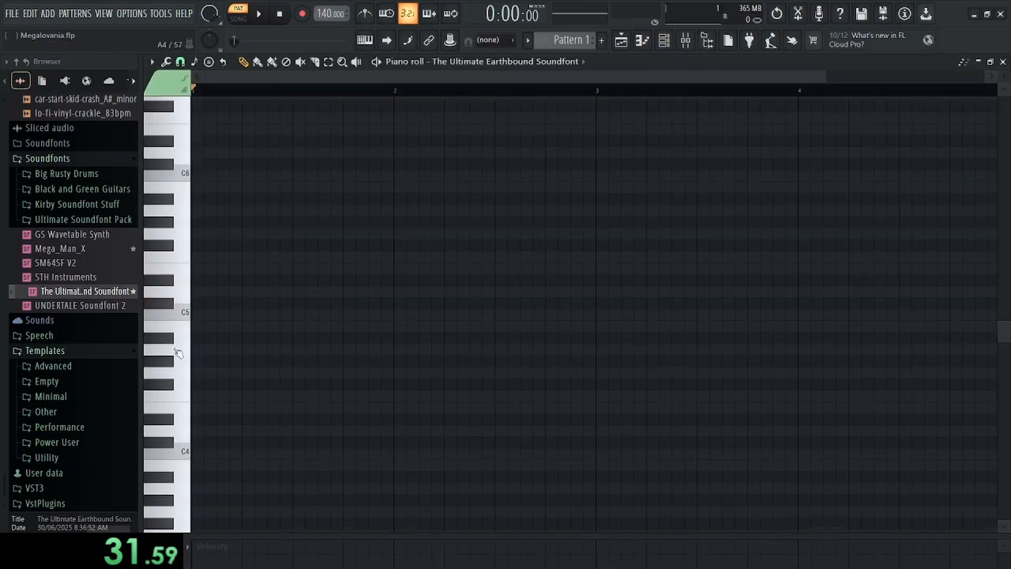
{"action": "left_click", "coordinate": [202, 327]}
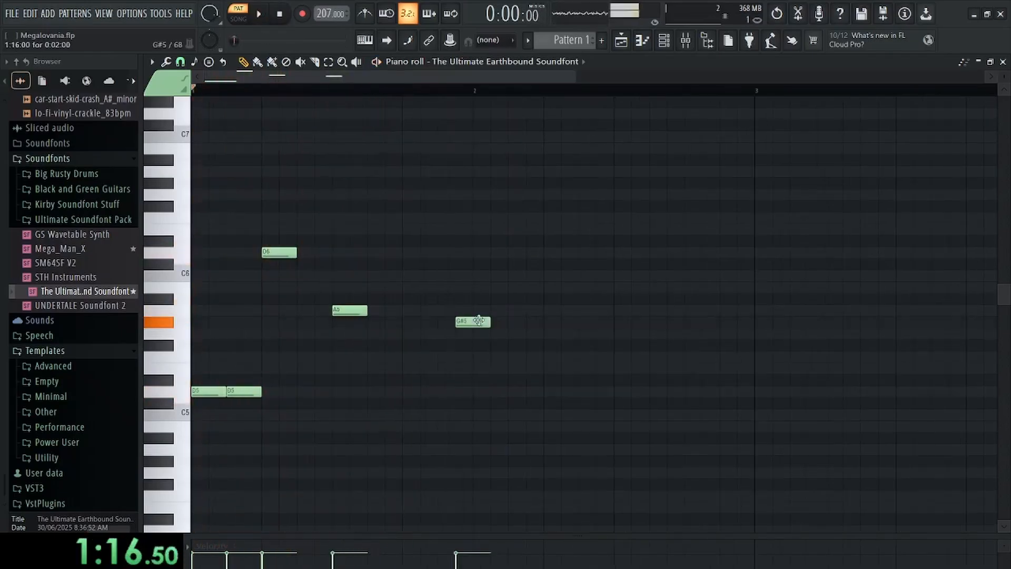
Move the G#5 note earlier, continue the riff with G5, F5, D5, F5 and G5, and play it back
{"action": "left_click_drag", "start_coordinate": [473, 322], "coordinate": [454, 322]}
{"action": "left_click", "coordinate": [476, 333]}
{"action": "left_click", "coordinate": [518, 357]}
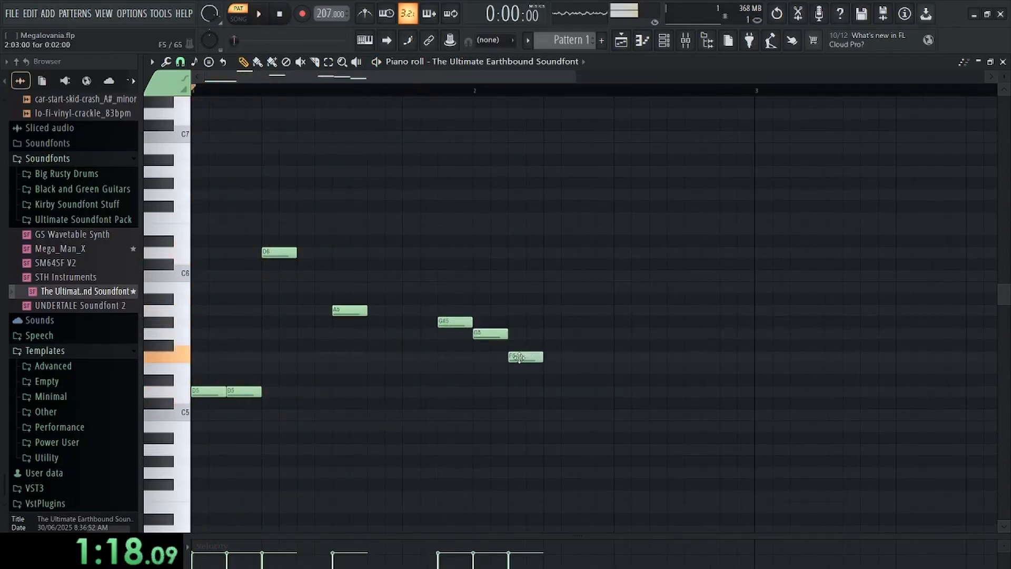
{"action": "left_click", "coordinate": [553, 392]}
{"action": "left_click", "coordinate": [588, 357]}
{"action": "left_click", "coordinate": [624, 334]}
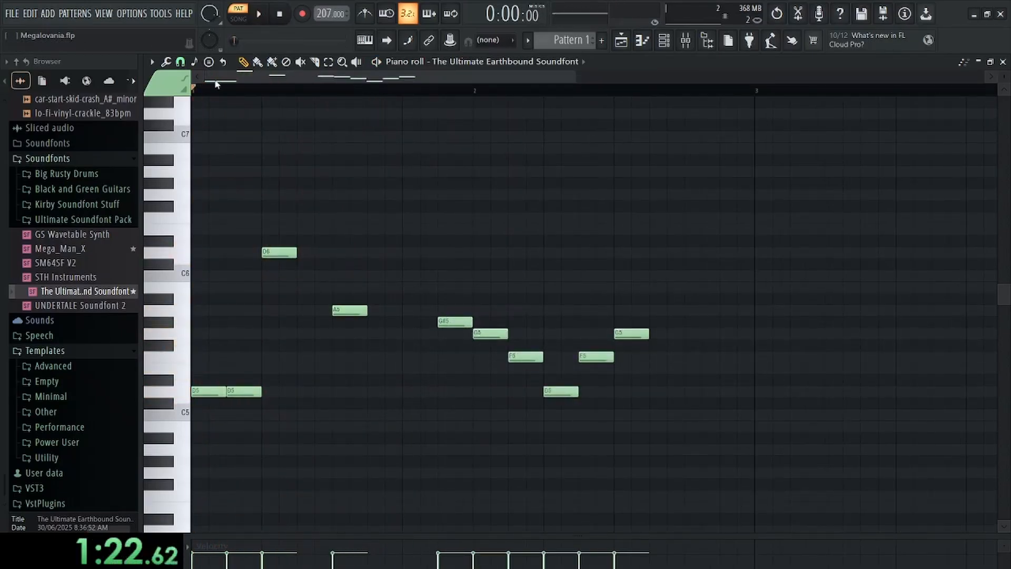
{"action": "left_click", "coordinate": [262, 15]}
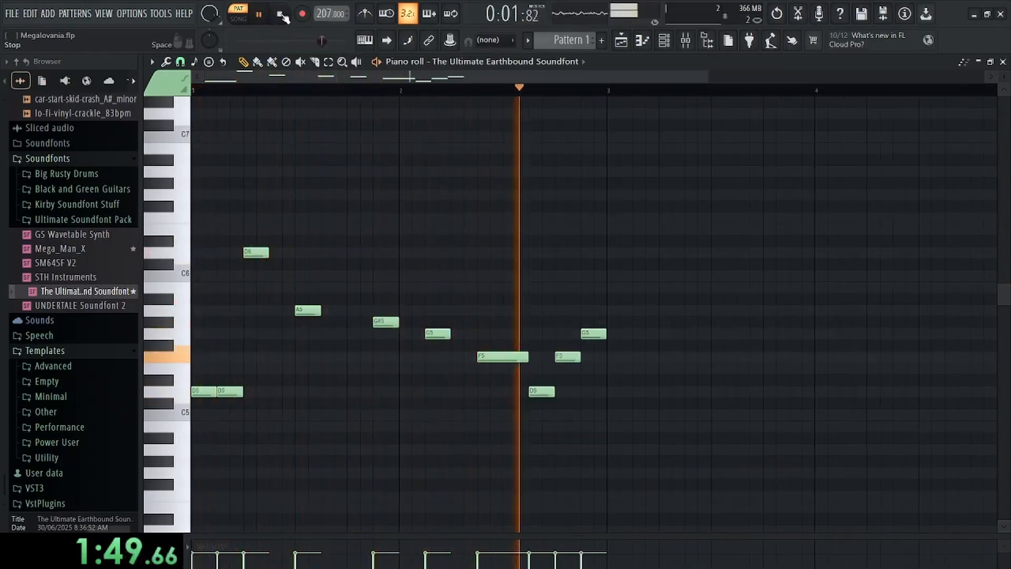
{"action": "left_click", "coordinate": [274, 21]}
Duplicate the two-bar riff into bars 3 and 4 and lower the copy's first two notes to C5
{"action": "scroll", "coordinate": [284, 290], "scroll_direction": "down", "scroll_amount": 3}
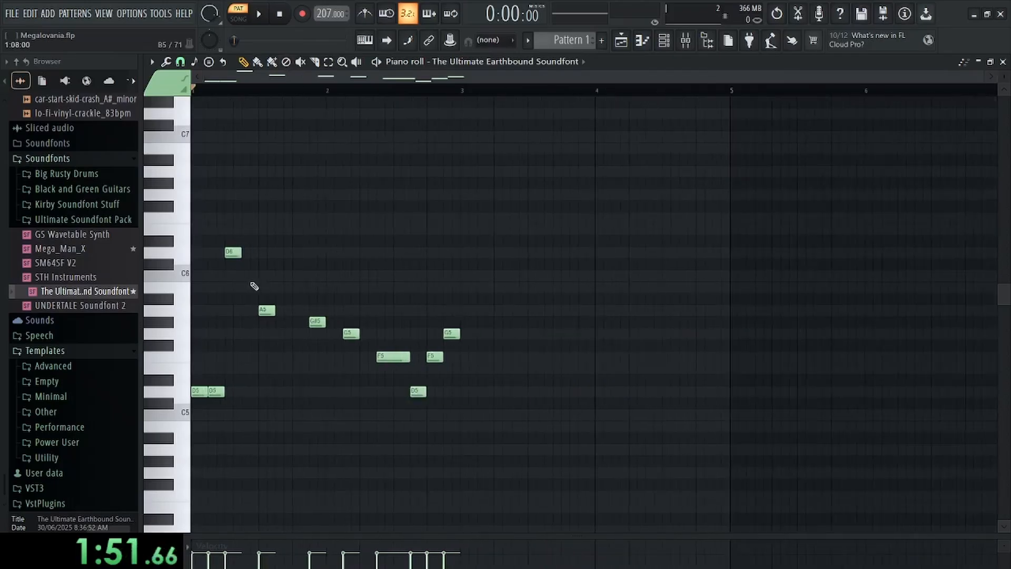
{"action": "scroll", "coordinate": [242, 251], "scroll_direction": "up", "scroll_amount": 2}
{"action": "left_click_drag", "start_coordinate": [656, 466], "coordinate": [193, 185]}
{"action": "key", "text": "ctrl+b"}
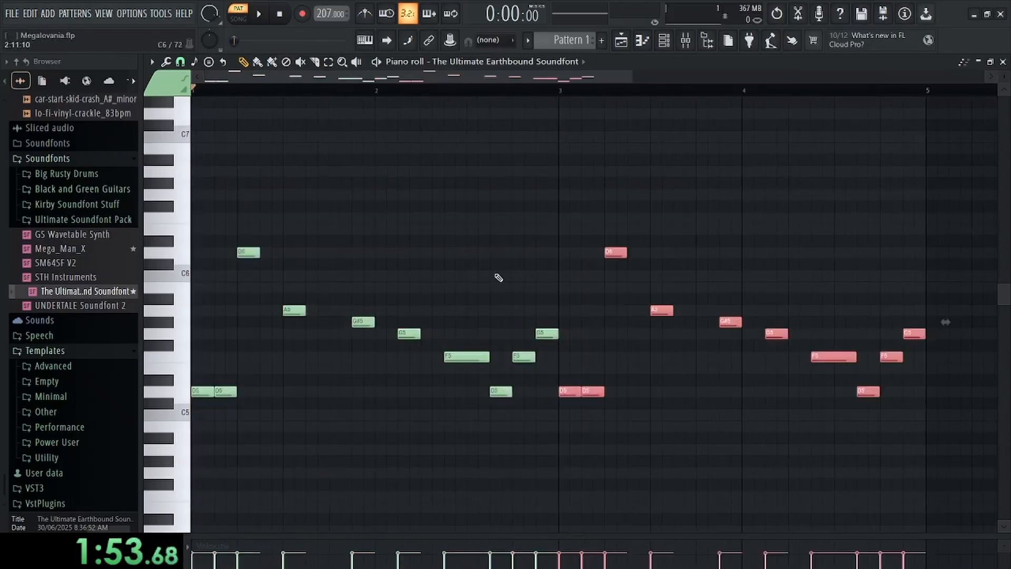
{"action": "scroll", "coordinate": [617, 430], "scroll_direction": "up", "scroll_amount": 3}
{"action": "left_click_drag", "start_coordinate": [616, 433], "coordinate": [468, 401]}
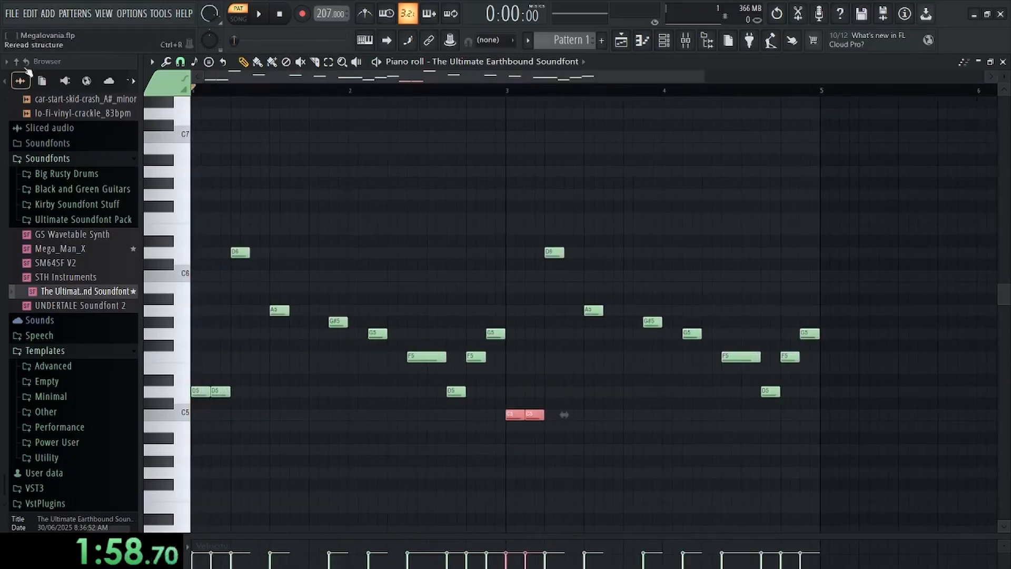
Play the melody and extend it through bar 8 with riff copies opening on B4 in bar 5 and A#4 in bar 7
{"action": "left_click", "coordinate": [257, 14]}
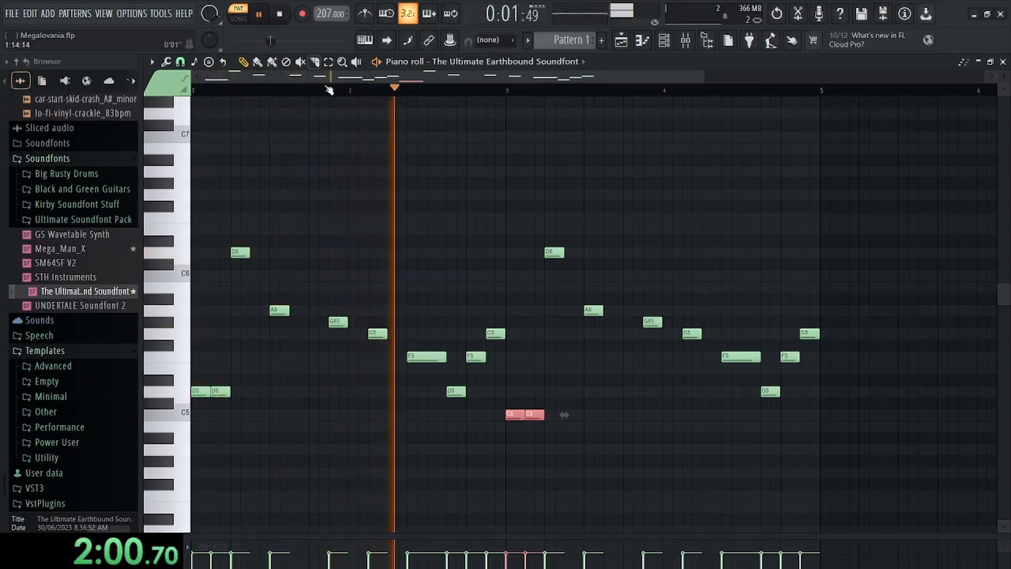
{"action": "left_click_drag", "start_coordinate": [652, 226], "coordinate": [467, 197]}
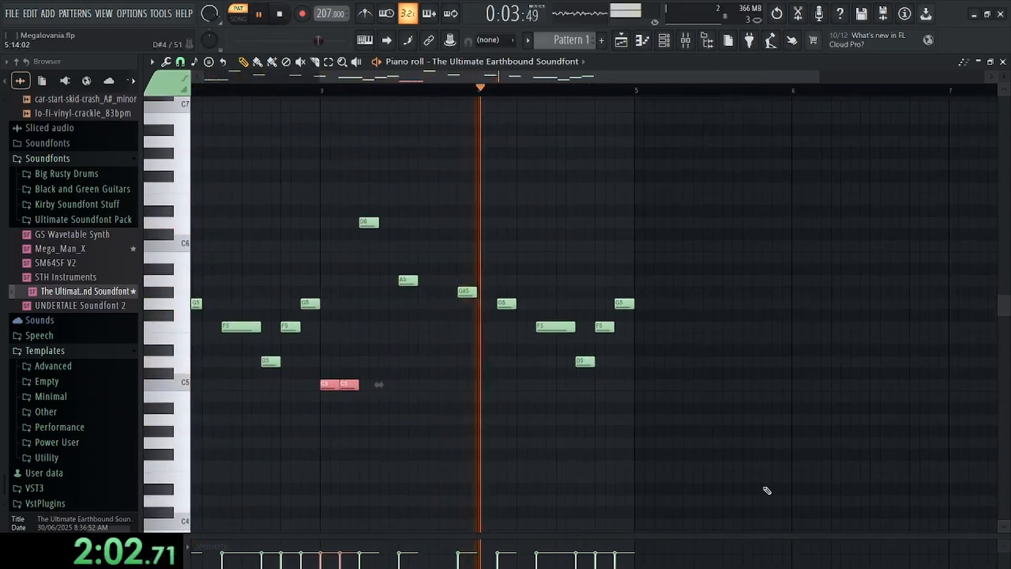
{"action": "left_click_drag", "start_coordinate": [701, 482], "coordinate": [332, 207]}
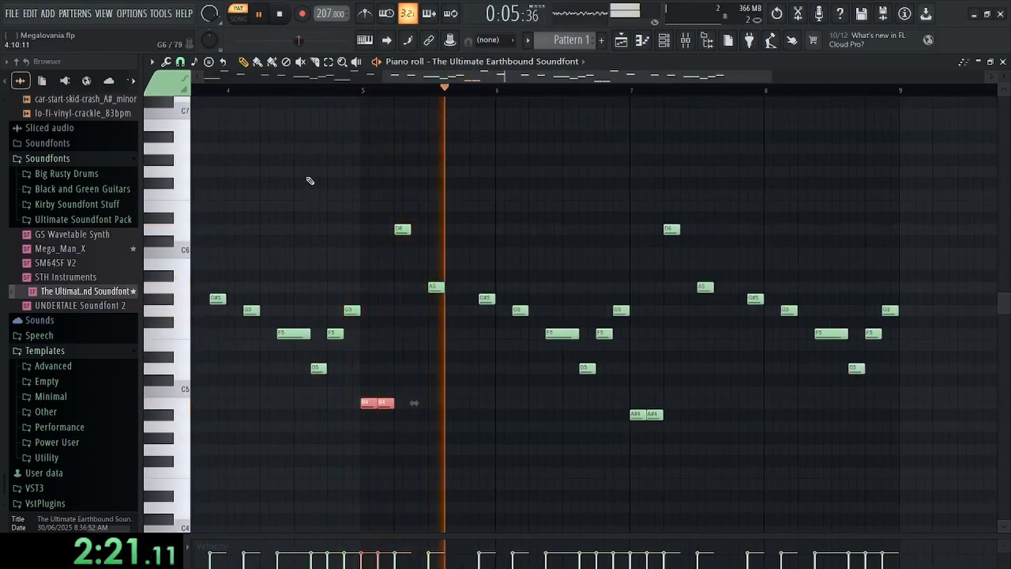
Listen to the extended melody, stop playback and close the piano roll
{"action": "scroll", "coordinate": [487, 194], "scroll_direction": "down", "scroll_amount": 2}
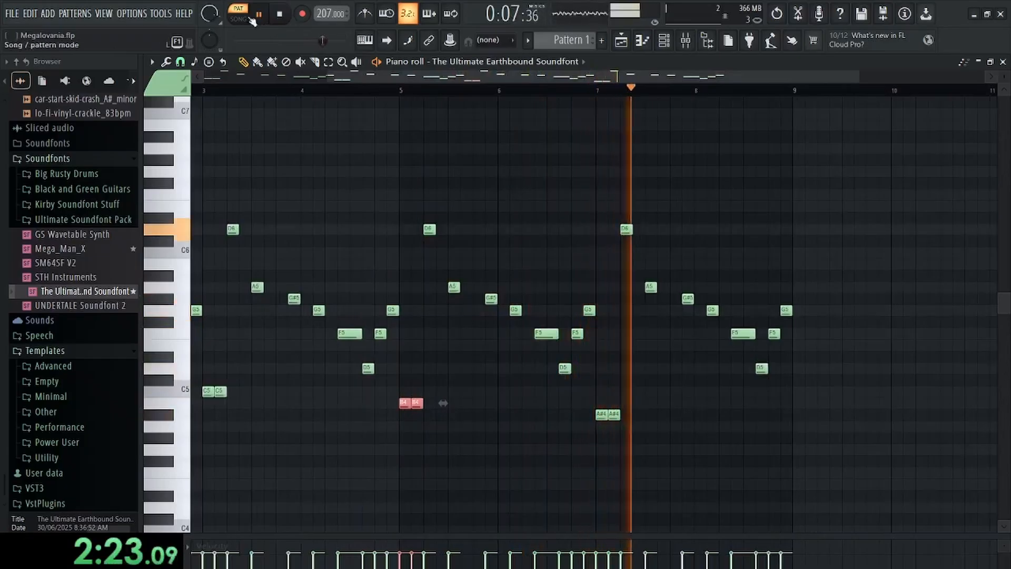
{"action": "left_click", "coordinate": [281, 15]}
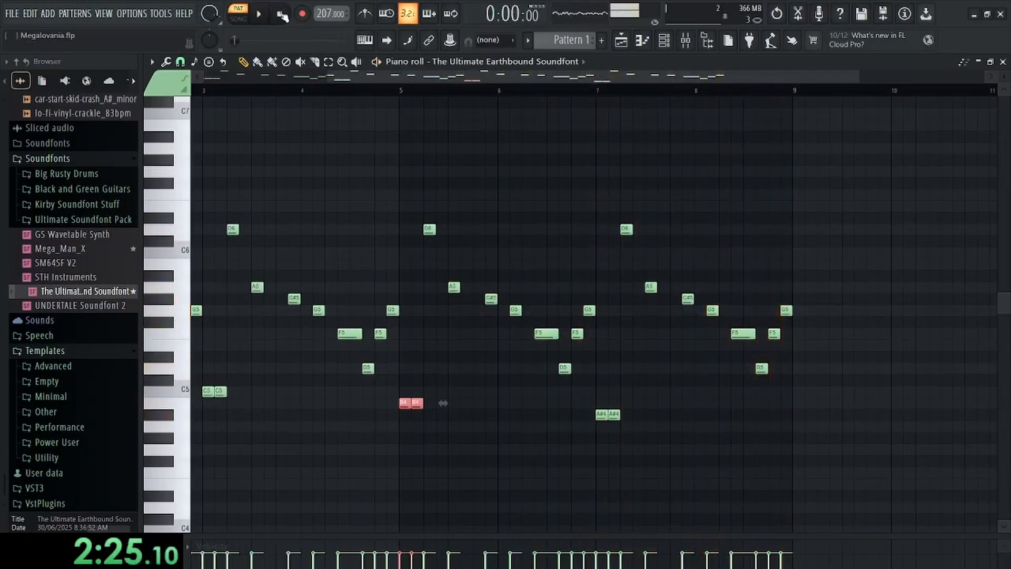
{"action": "left_click", "coordinate": [1003, 62]}
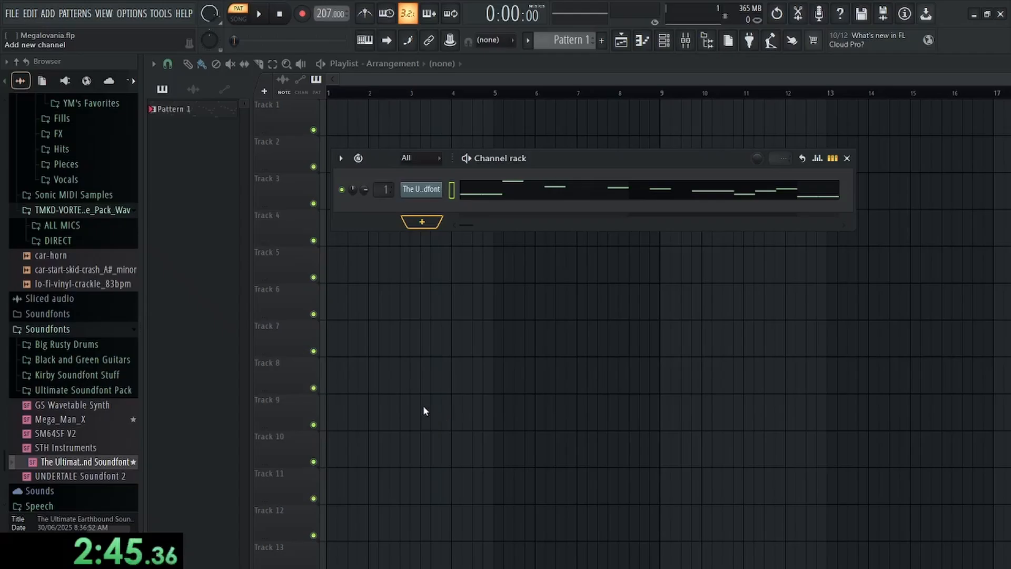
Look through the sample packs, soundfonts and preset folders for a sound for another channel
{"action": "scroll", "coordinate": [61, 315], "scroll_direction": "down", "scroll_amount": 4}
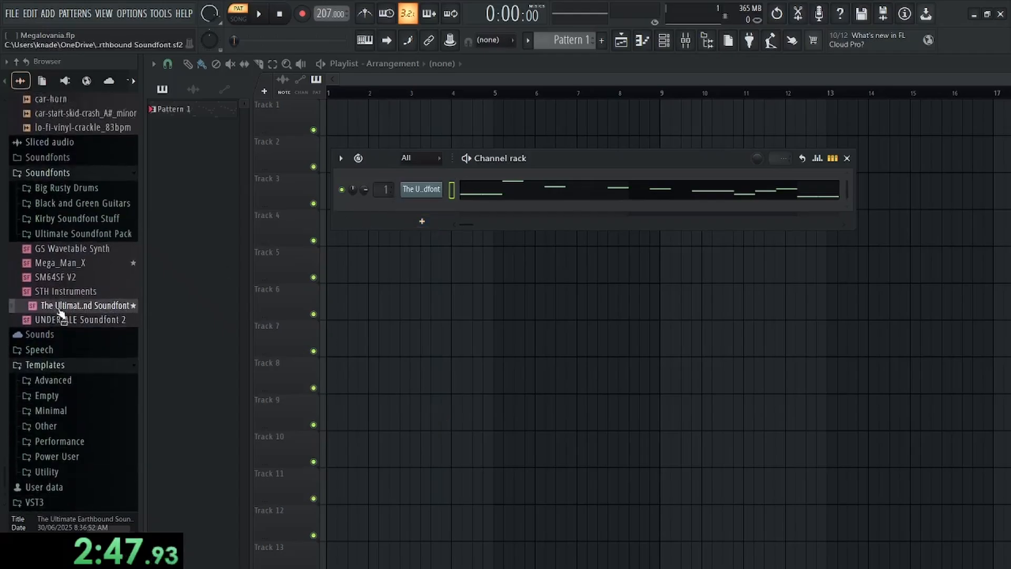
{"action": "scroll", "coordinate": [68, 342], "scroll_direction": "up", "scroll_amount": 4}
{"action": "scroll", "coordinate": [69, 345], "scroll_direction": "down", "scroll_amount": 4}
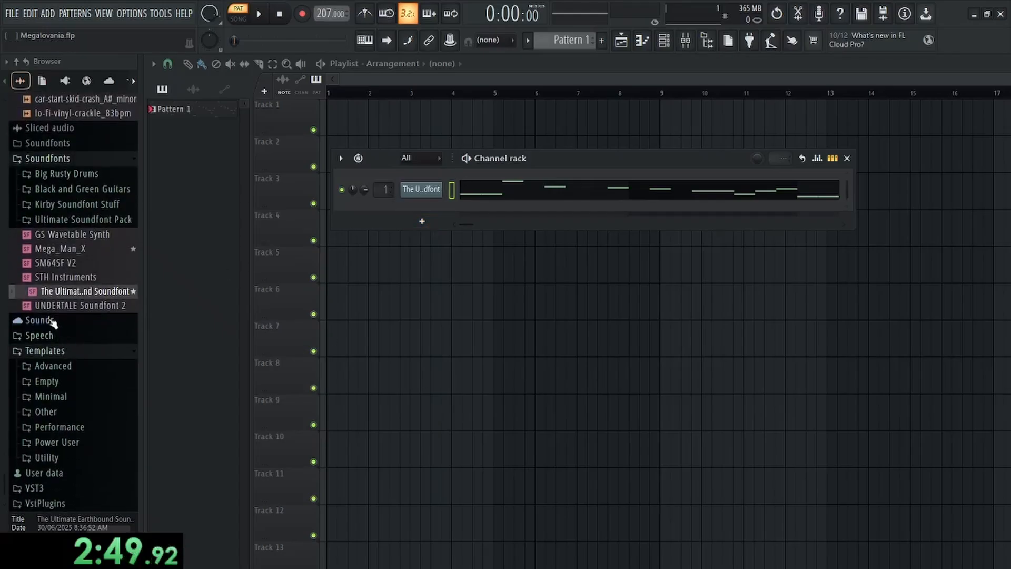
{"action": "scroll", "coordinate": [53, 322], "scroll_direction": "up", "scroll_amount": 15}
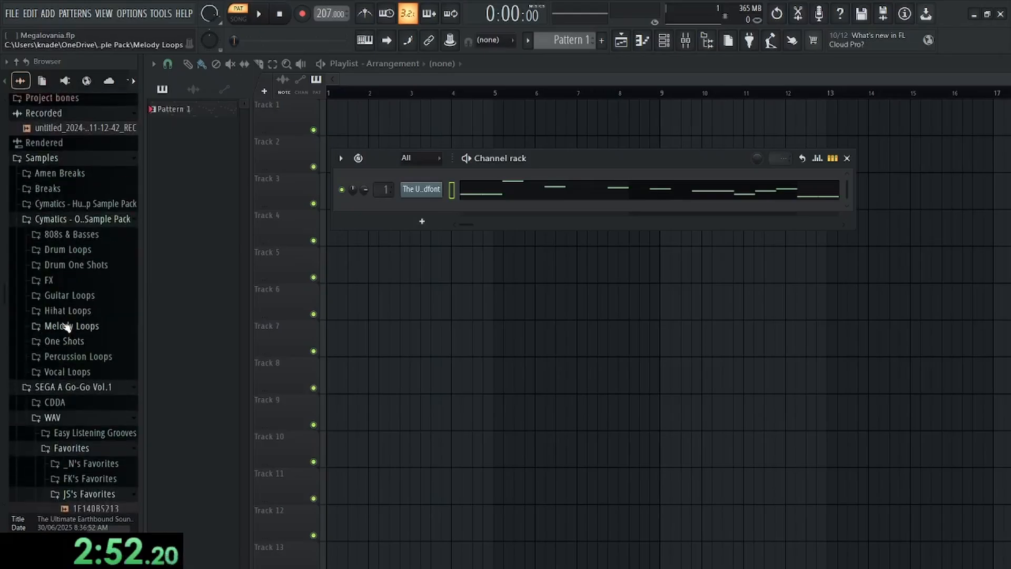
{"action": "scroll", "coordinate": [65, 321], "scroll_direction": "down", "scroll_amount": 20}
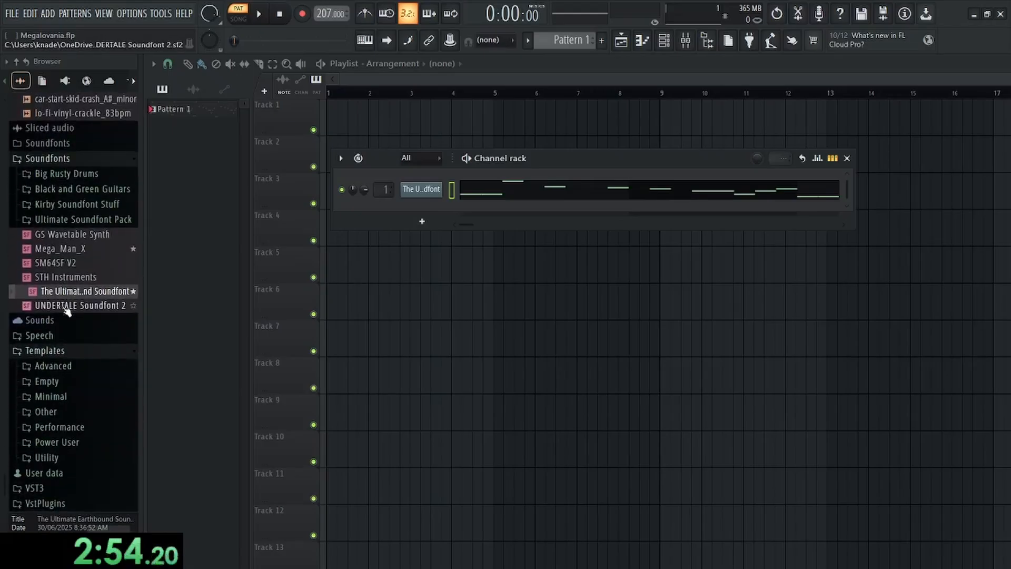
{"action": "scroll", "coordinate": [67, 311], "scroll_direction": "up", "scroll_amount": 5}
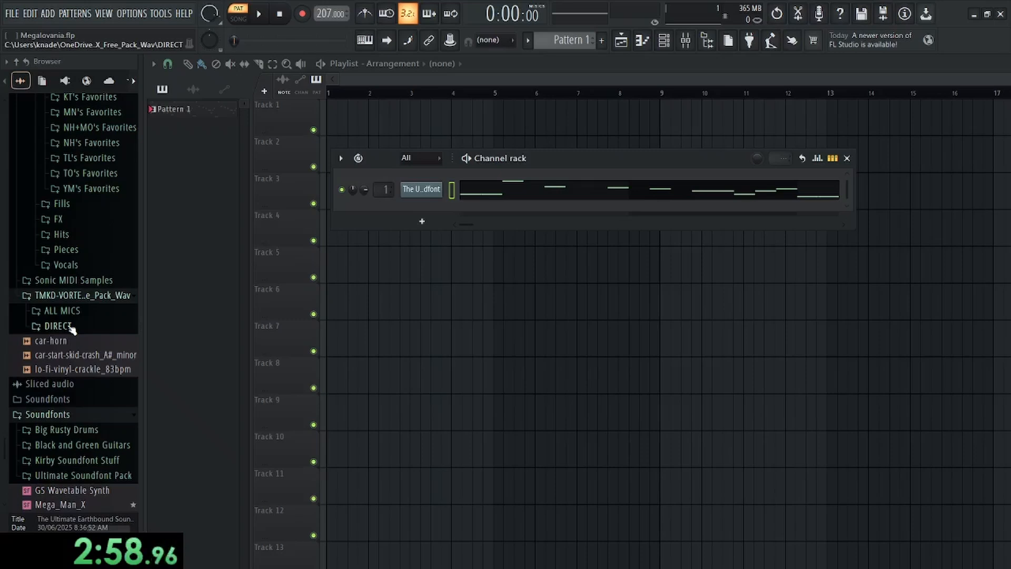
{"action": "scroll", "coordinate": [71, 324], "scroll_direction": "down", "scroll_amount": 4}
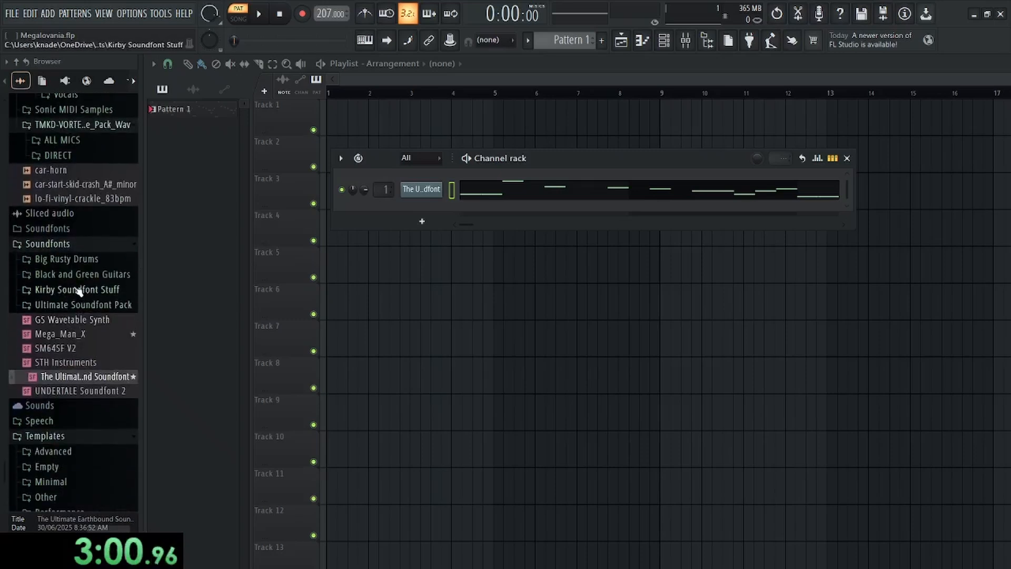
{"action": "scroll", "coordinate": [81, 302], "scroll_direction": "up", "scroll_amount": 14}
{"action": "left_click", "coordinate": [85, 327]}
{"action": "scroll", "coordinate": [85, 327], "scroll_direction": "up", "scroll_amount": 3}
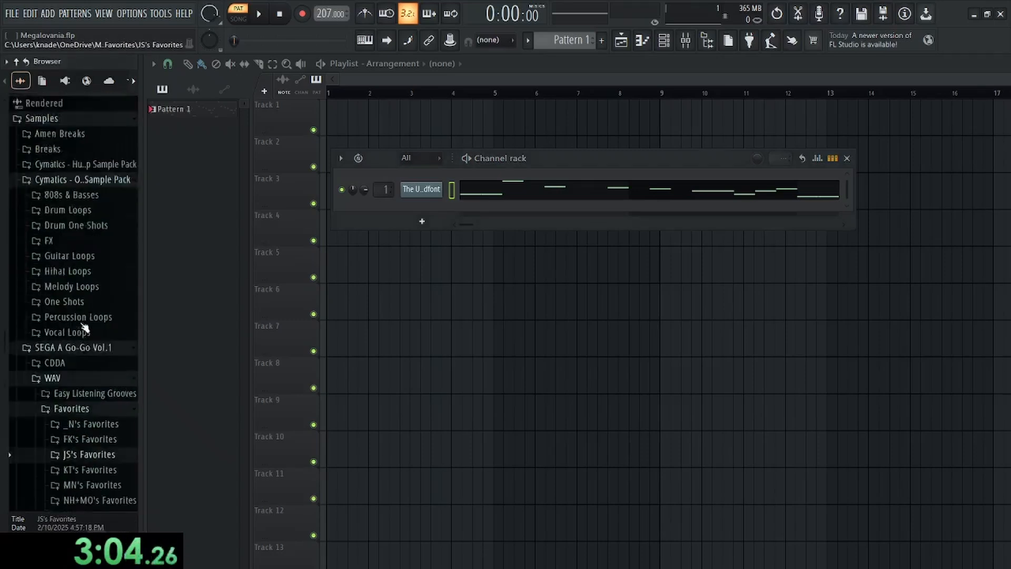
{"action": "scroll", "coordinate": [84, 326], "scroll_direction": "up", "scroll_amount": 15}
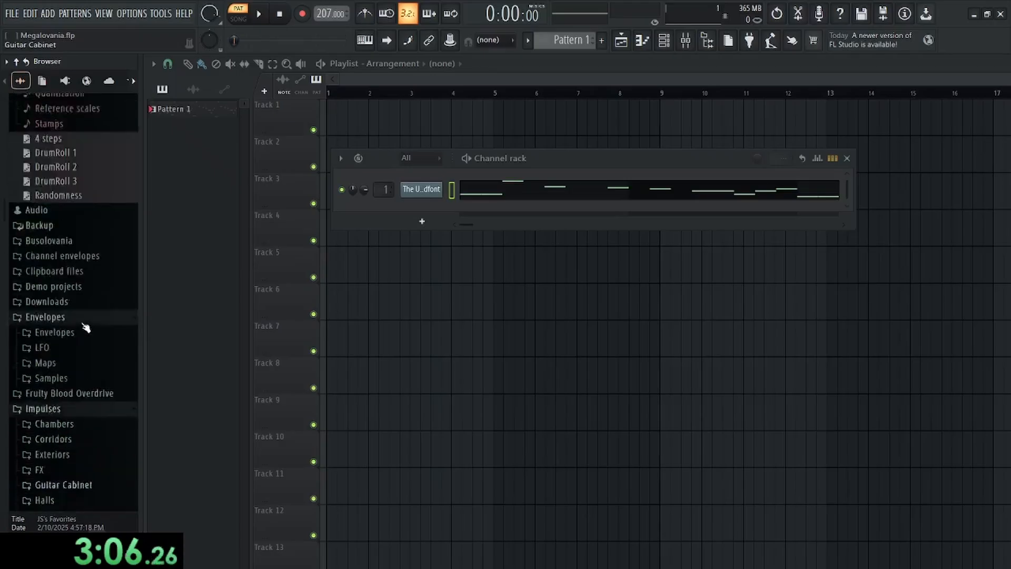
{"action": "scroll", "coordinate": [85, 327], "scroll_direction": "up", "scroll_amount": 4}
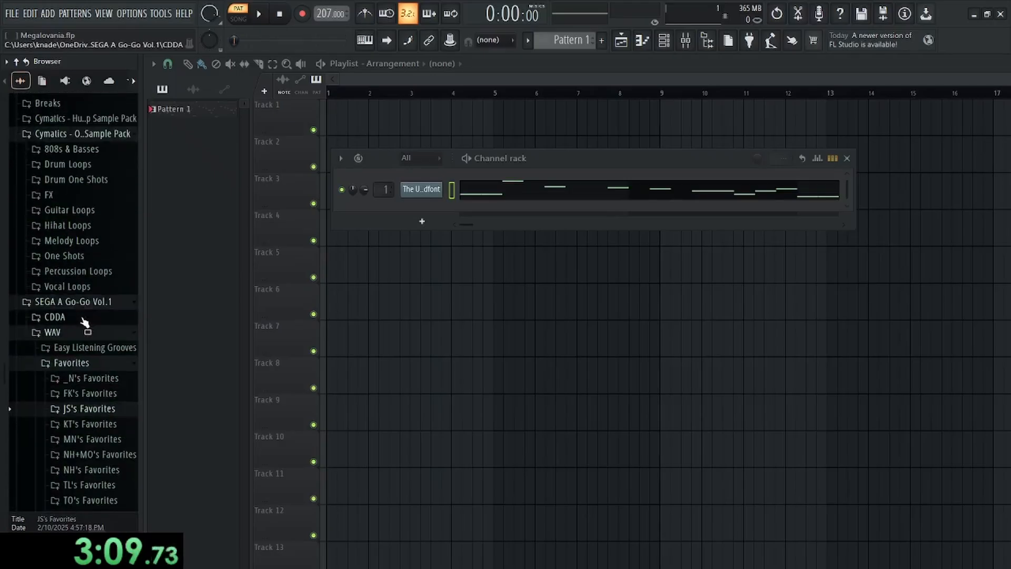
{"action": "scroll", "coordinate": [84, 323], "scroll_direction": "down", "scroll_amount": 7}
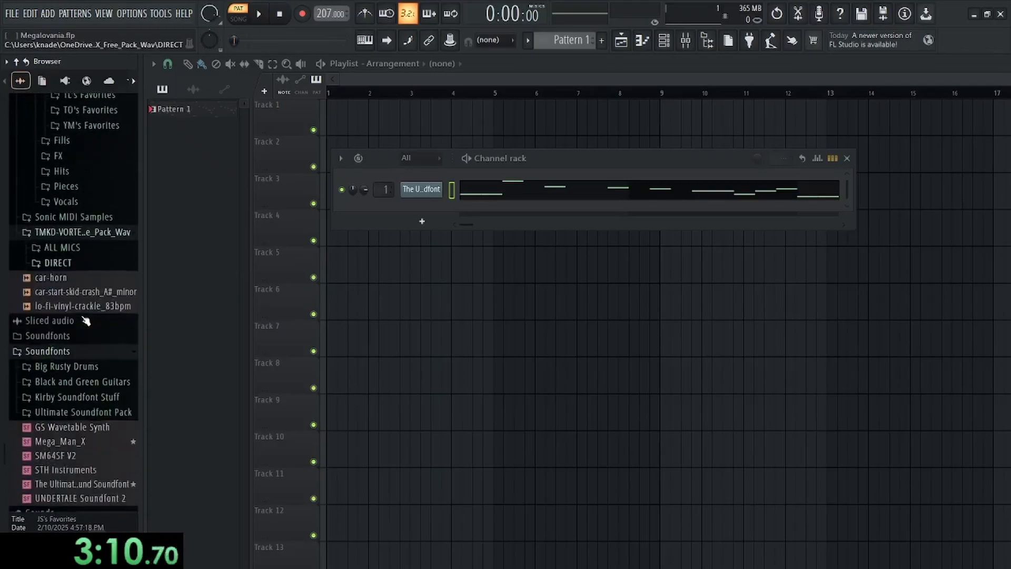
Examine the soundfonts inside the Ultimate Soundfont Pack folder and collapse it
{"action": "scroll", "coordinate": [85, 320], "scroll_direction": "down", "scroll_amount": 3}
{"action": "left_click", "coordinate": [85, 293]}
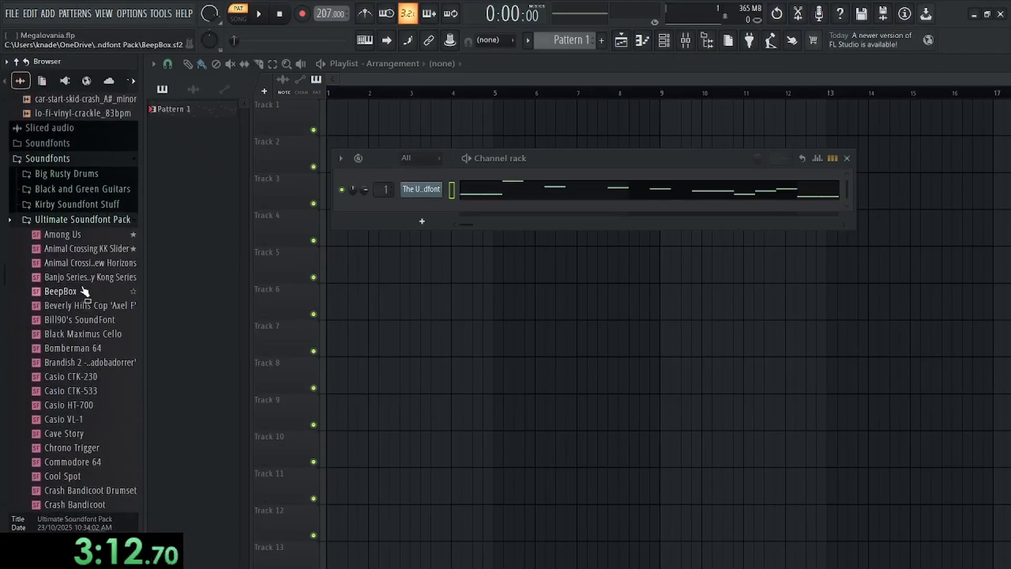
{"action": "left_click", "coordinate": [96, 221]}
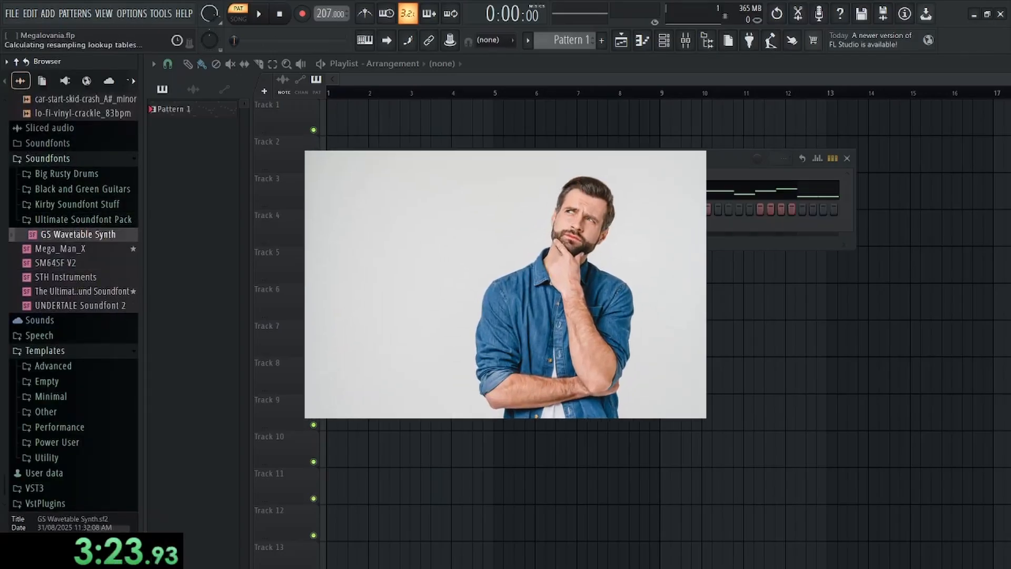
Add GS Wavetable Synth as a new channel, set its patch to Fingered Bs. and close its window
{"action": "left_click_drag", "start_coordinate": [74, 234], "coordinate": [421, 221]}
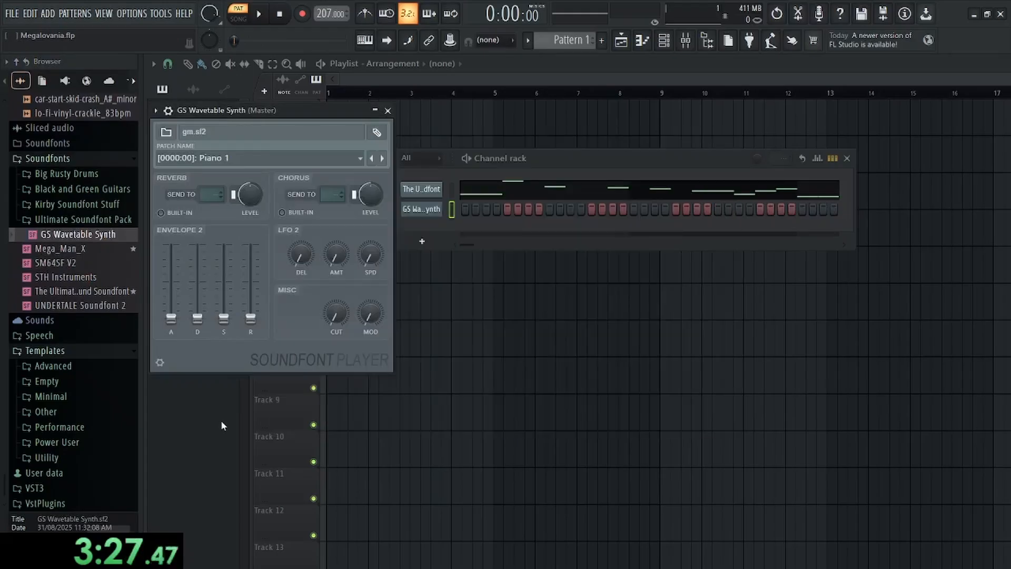
{"action": "left_click", "coordinate": [225, 414]}
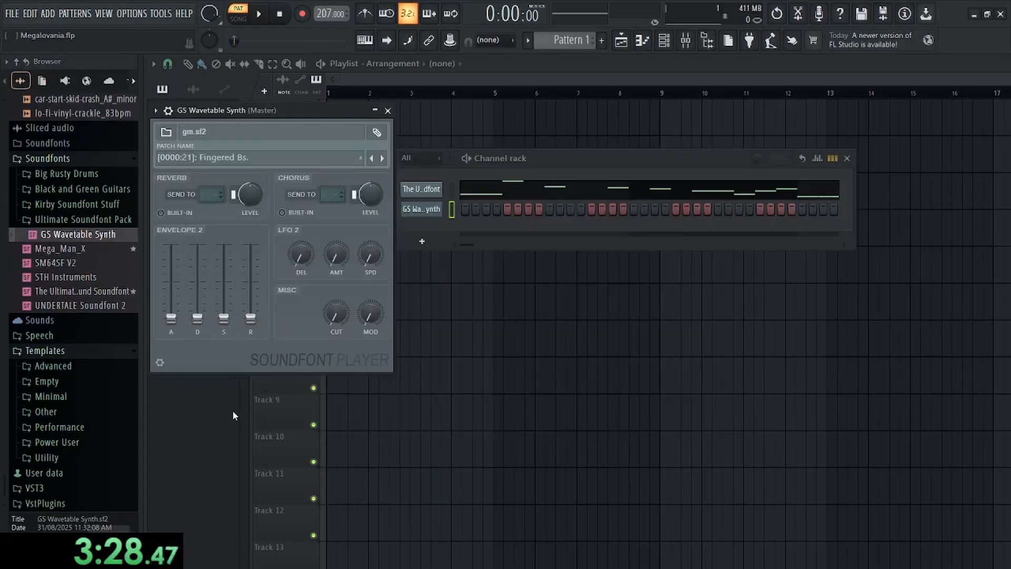
{"action": "left_click", "coordinate": [388, 111]}
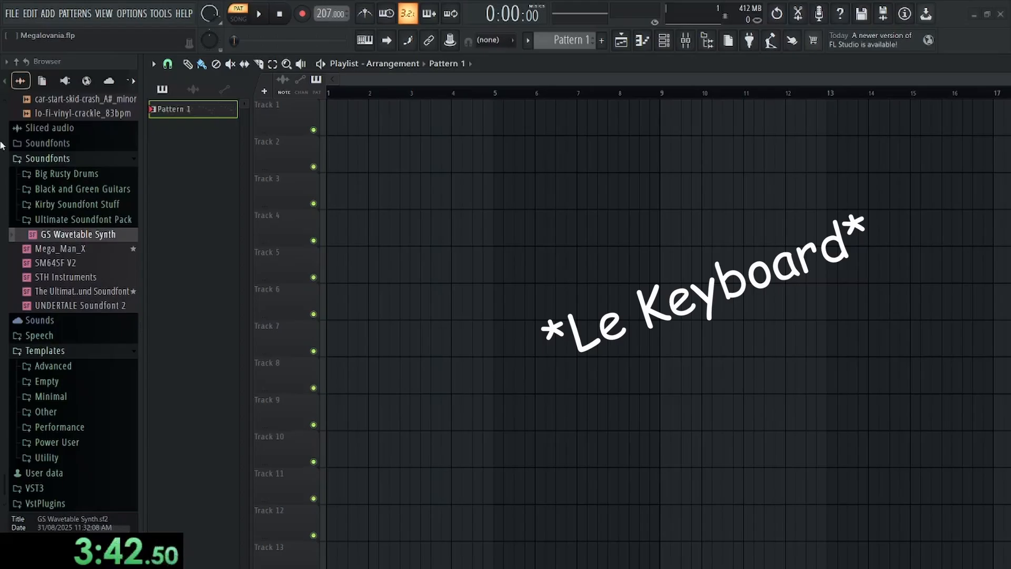
Place Pattern 1 on Track 1 of the playlist and create a new pattern named Bass 1
{"action": "left_click_drag", "start_coordinate": [189, 115], "coordinate": [394, 105]}
{"action": "key", "text": "F4"}
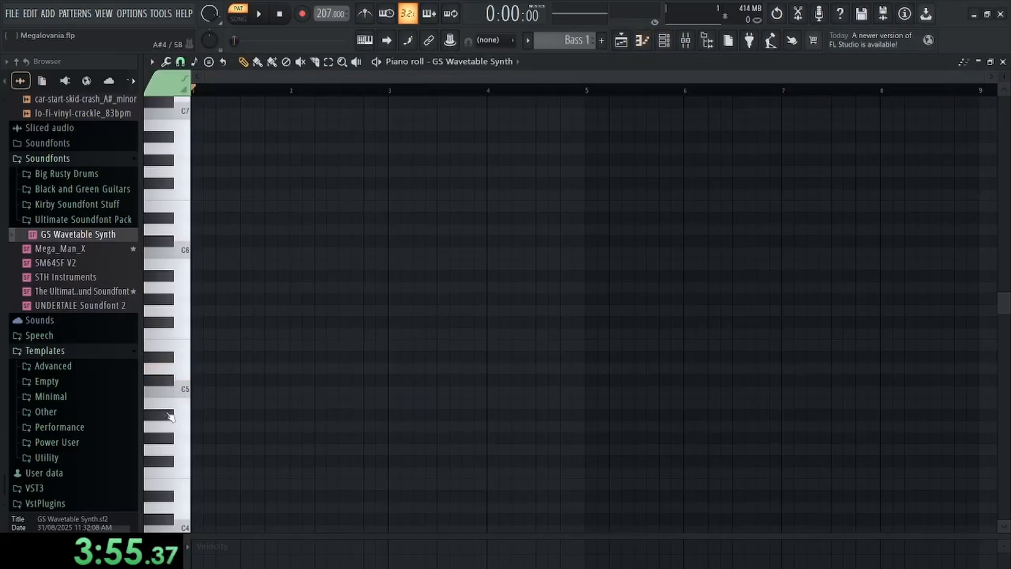
Enter a two-bar syncopated bass rhythm of ten short D3 notes at the start of the Bass 1 pattern
{"action": "scroll", "coordinate": [170, 416], "scroll_direction": "down", "scroll_amount": 5}
{"action": "scroll", "coordinate": [182, 340], "scroll_direction": "down", "scroll_amount": 3}
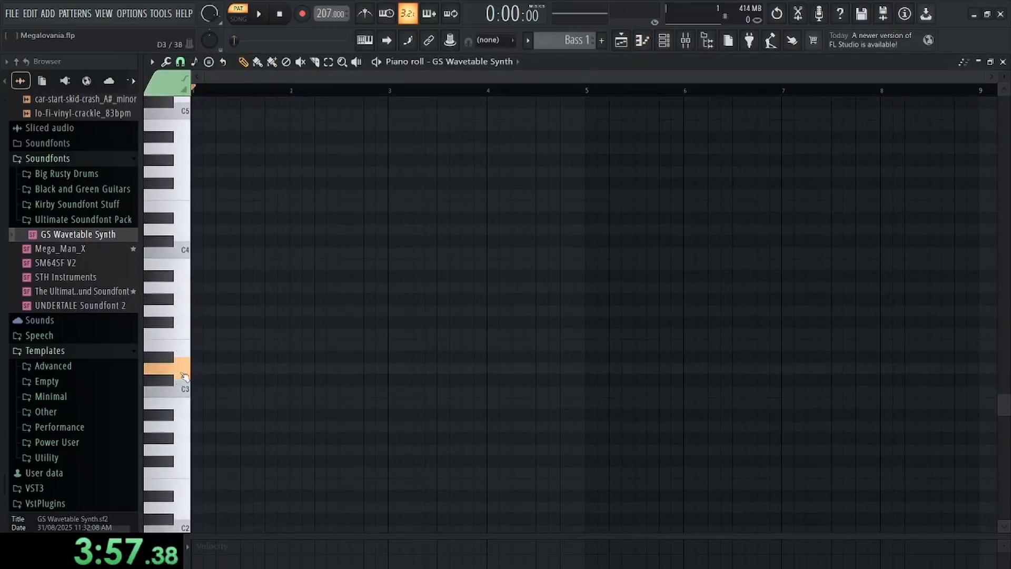
{"action": "left_click", "coordinate": [184, 373]}
{"action": "scroll", "coordinate": [213, 373], "scroll_direction": "up", "scroll_amount": 2}
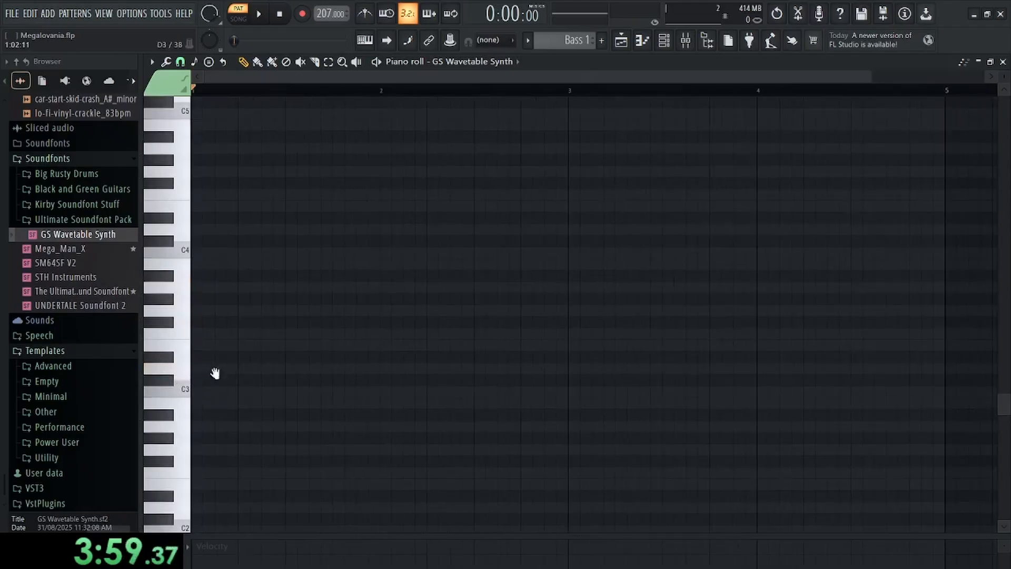
{"action": "left_click_drag", "start_coordinate": [214, 372], "coordinate": [550, 386]}
{"action": "scroll", "coordinate": [229, 416], "scroll_direction": "up", "scroll_amount": 1}
{"action": "left_click_drag", "start_coordinate": [227, 412], "coordinate": [207, 341]}
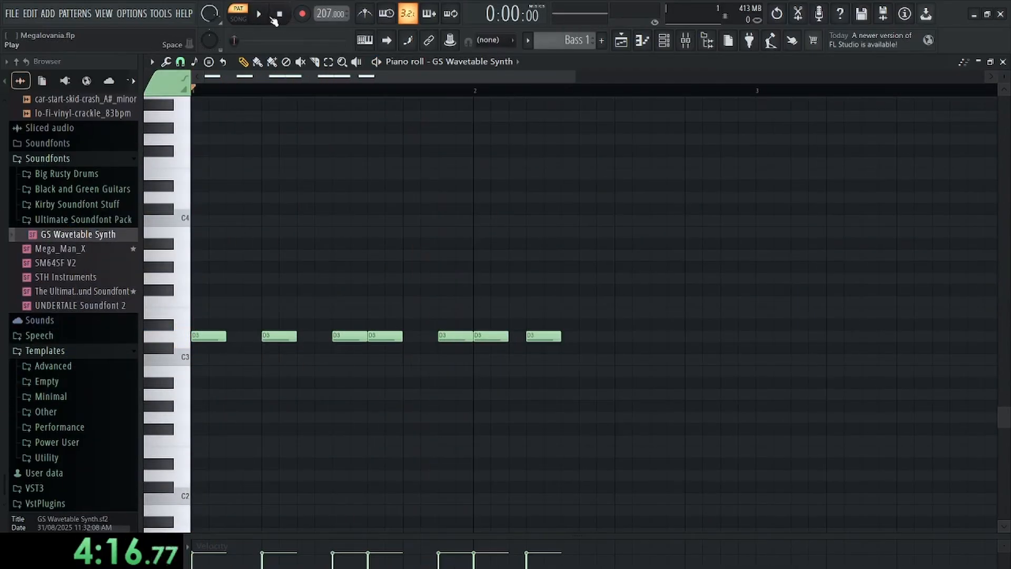
{"action": "key", "text": "space"}
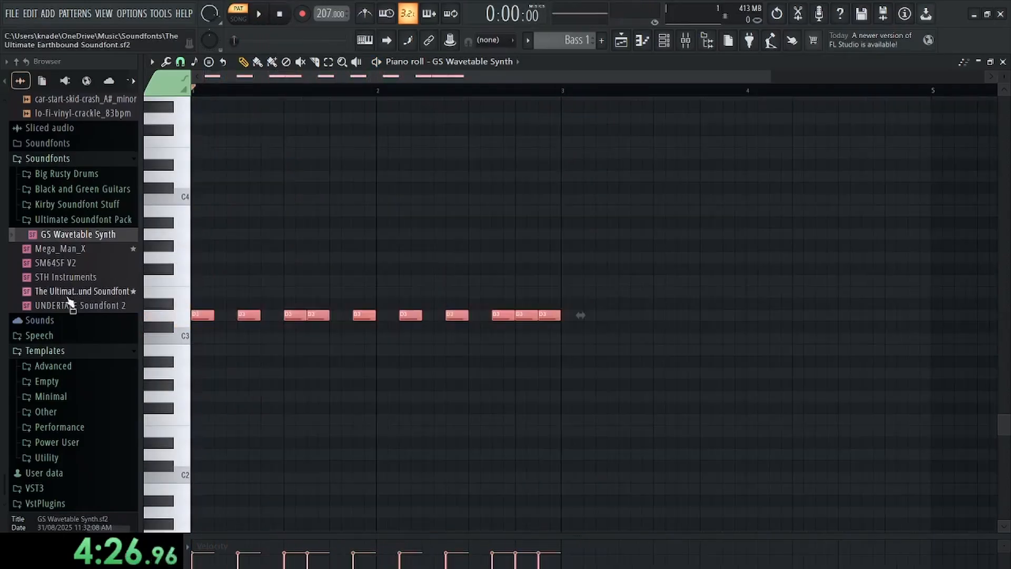
Repeat the two-bar bass rhythm on C3, B2 and A#2 through bar 8, and audition the pattern
{"action": "left_click", "coordinate": [491, 316]}
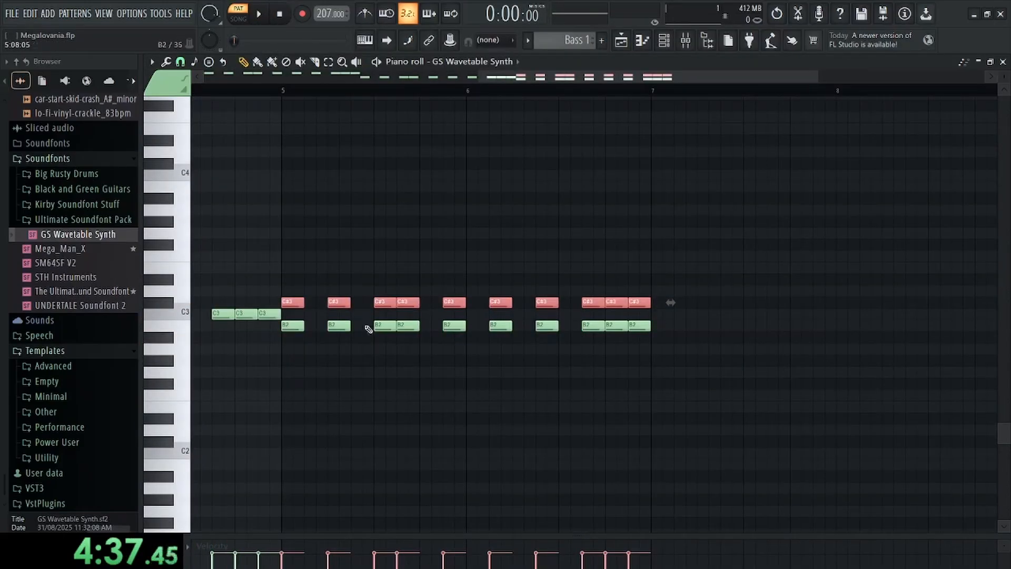
{"action": "left_click_drag", "start_coordinate": [299, 303], "coordinate": [669, 339]}
{"action": "scroll", "coordinate": [748, 337], "scroll_direction": "down", "scroll_amount": 5}
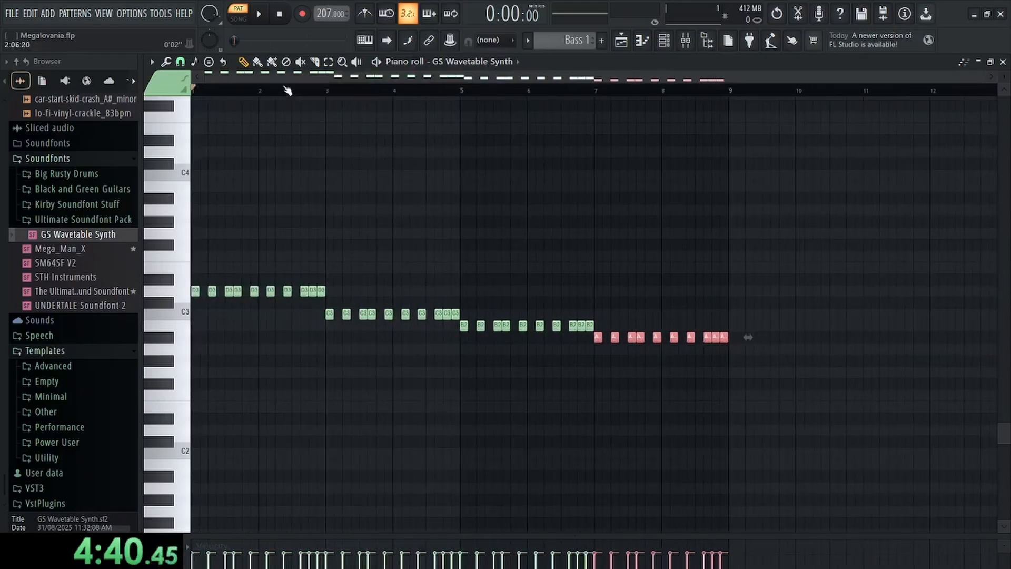
{"action": "left_click", "coordinate": [259, 19]}
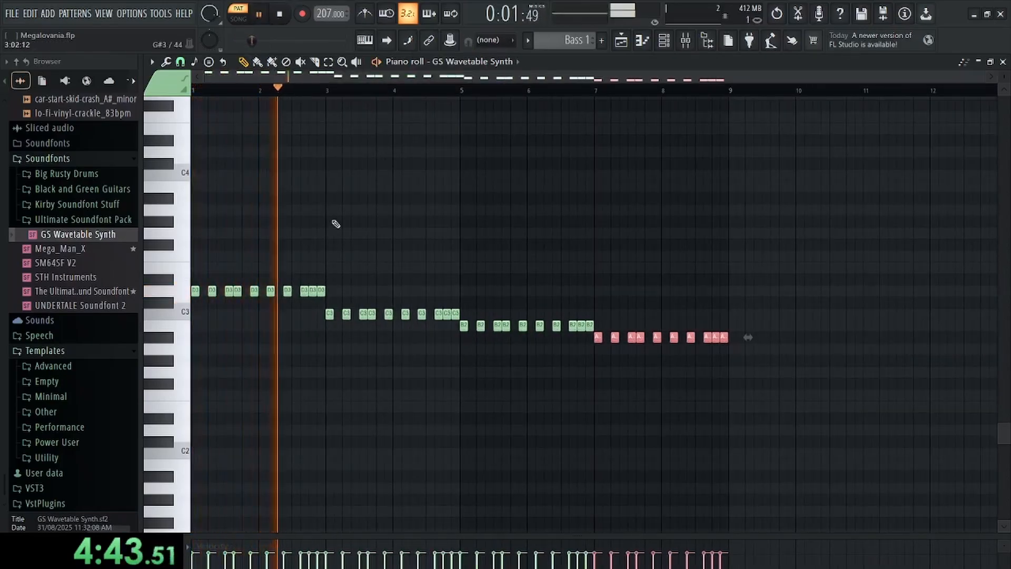
{"action": "left_click", "coordinate": [280, 16]}
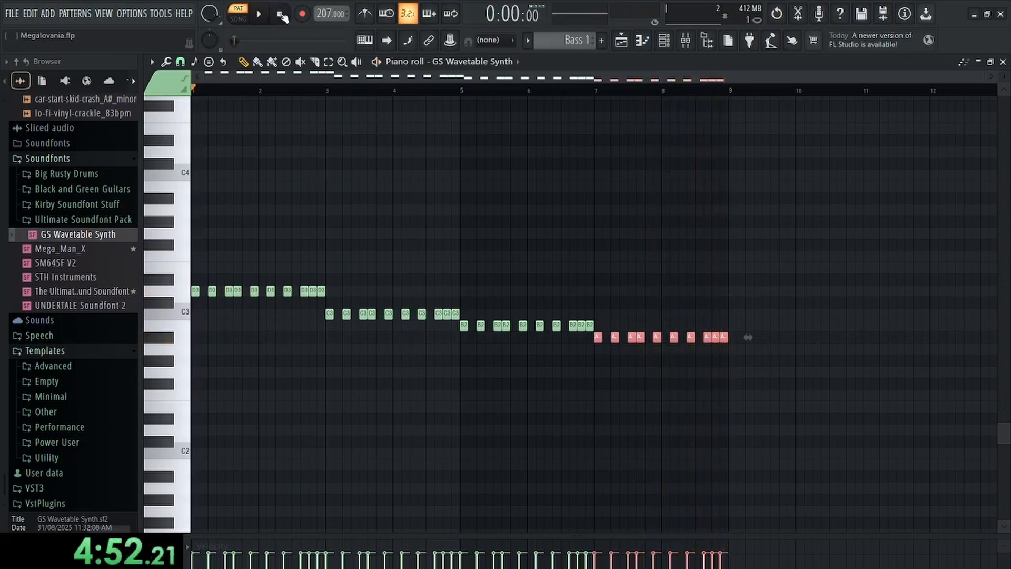
Place Bass 1 on Track 2 of the playlist at bar 9 and duplicate the guitar clip on Track 1 at bar 9
{"action": "left_click", "coordinate": [1003, 62]}
{"action": "left_click", "coordinate": [739, 109]}
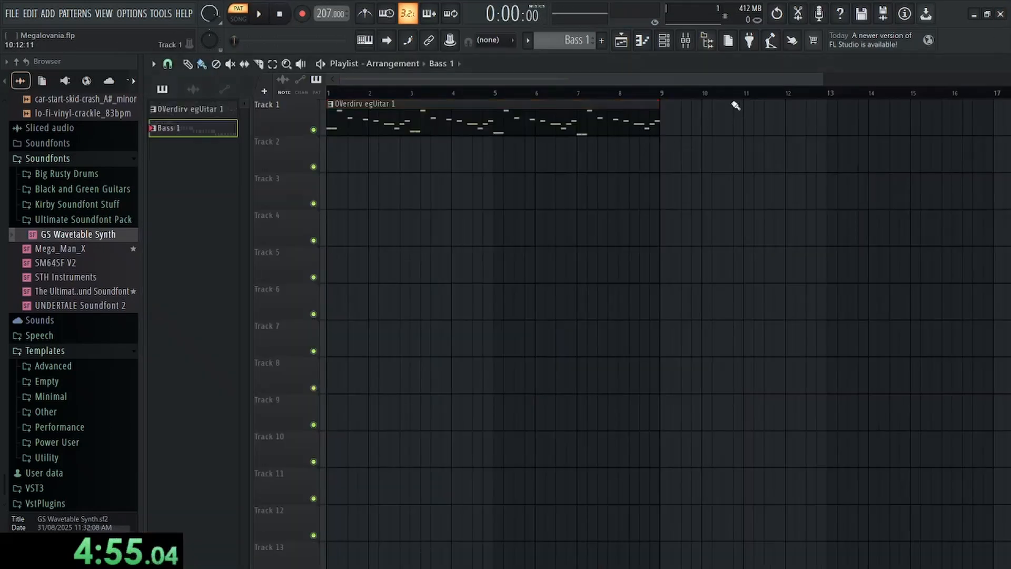
{"action": "scroll", "coordinate": [284, 275], "scroll_direction": "up", "scroll_amount": 3}
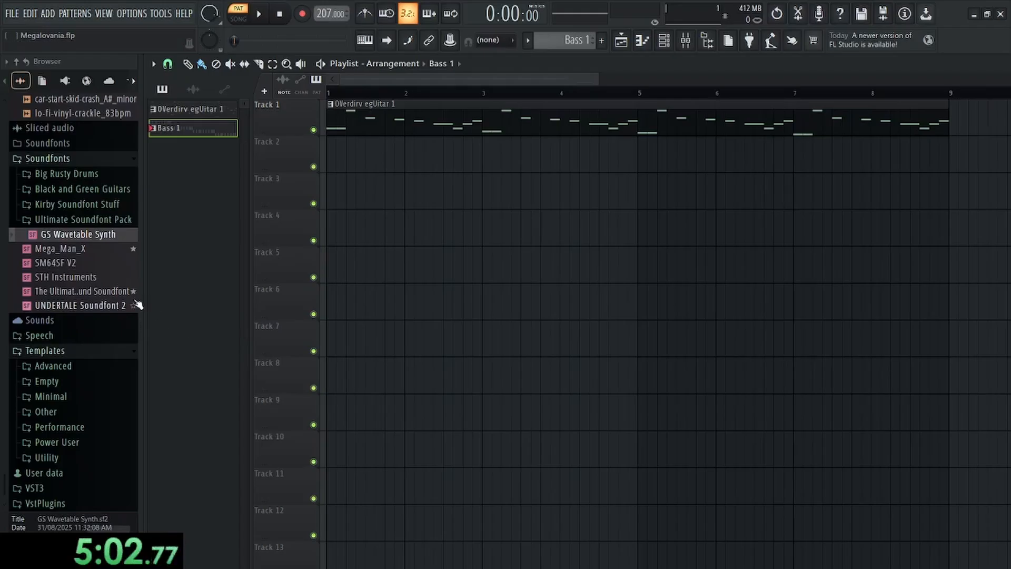
{"action": "left_click_drag", "start_coordinate": [193, 134], "coordinate": [953, 153]}
{"action": "key", "text": "ctrl+b"}
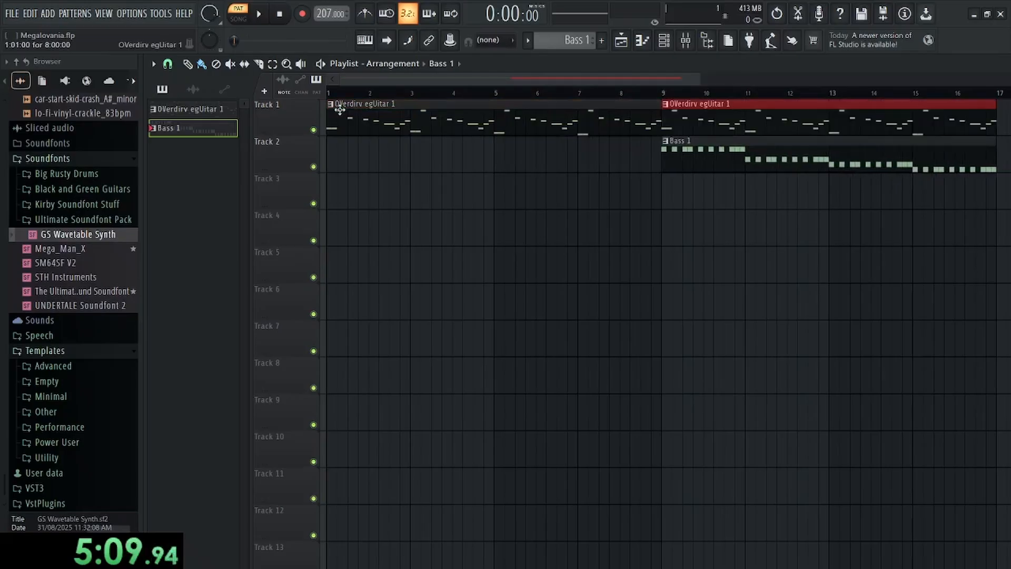
Play the arrangement in song mode and raise the final group of bass notes to C3 in the piano roll
{"action": "scroll", "coordinate": [552, 248], "scroll_direction": "down", "scroll_amount": 3}
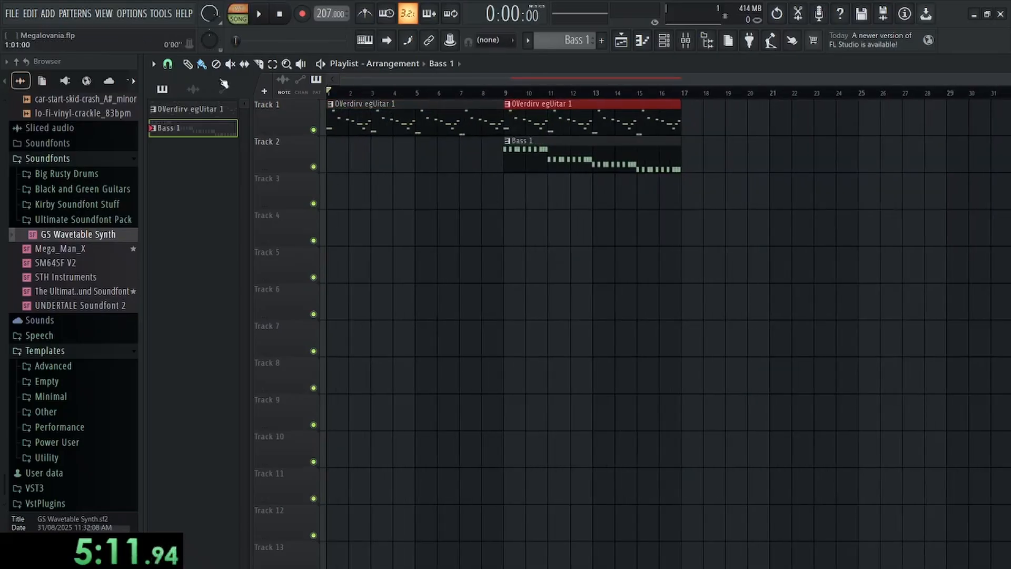
{"action": "left_click", "coordinate": [257, 15]}
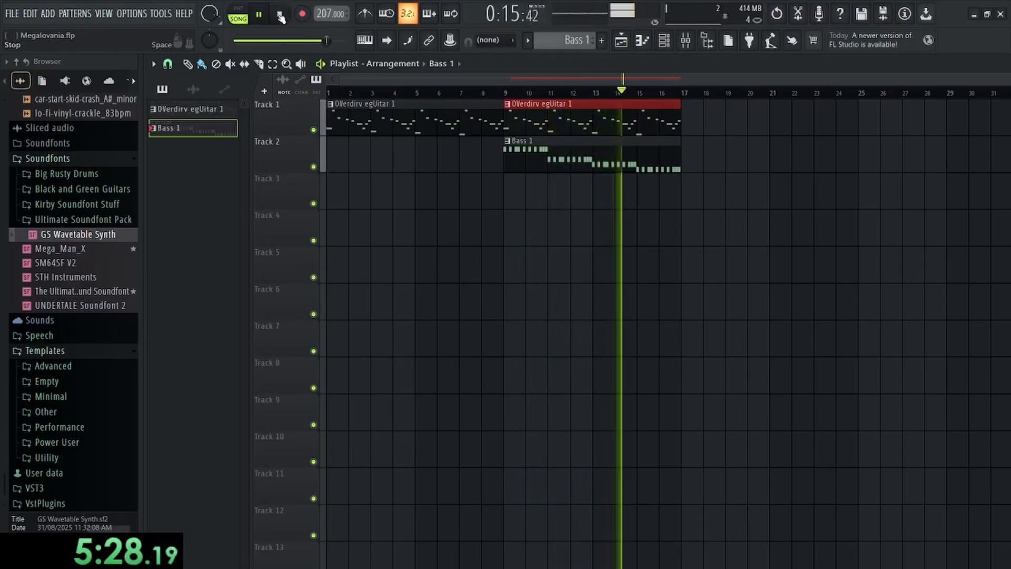
{"action": "key", "text": "space"}
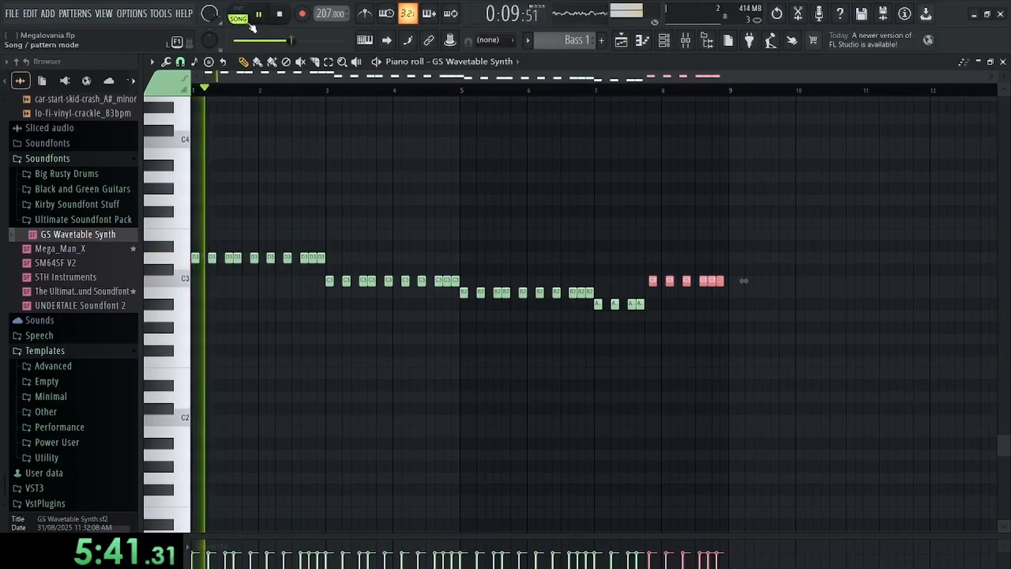
{"action": "left_click", "coordinate": [1002, 62]}
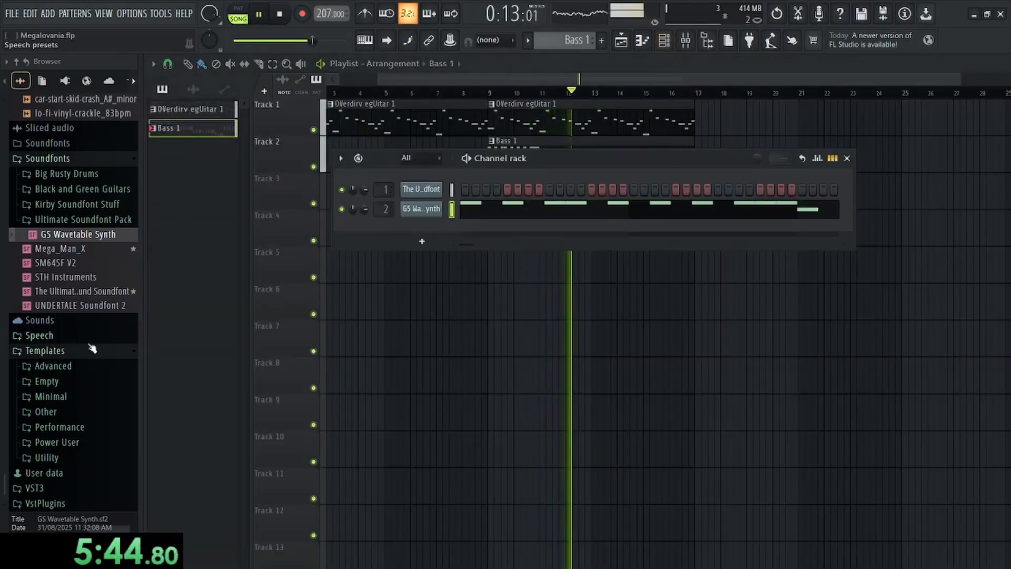
Add a FLEX channel with the Golden Eden Dynamic preset from Essential Bass Guitars and copy the bass notes into it
{"action": "scroll", "coordinate": [84, 326], "scroll_direction": "up", "scroll_amount": 5}
{"action": "scroll", "coordinate": [78, 319], "scroll_direction": "up", "scroll_amount": 15}
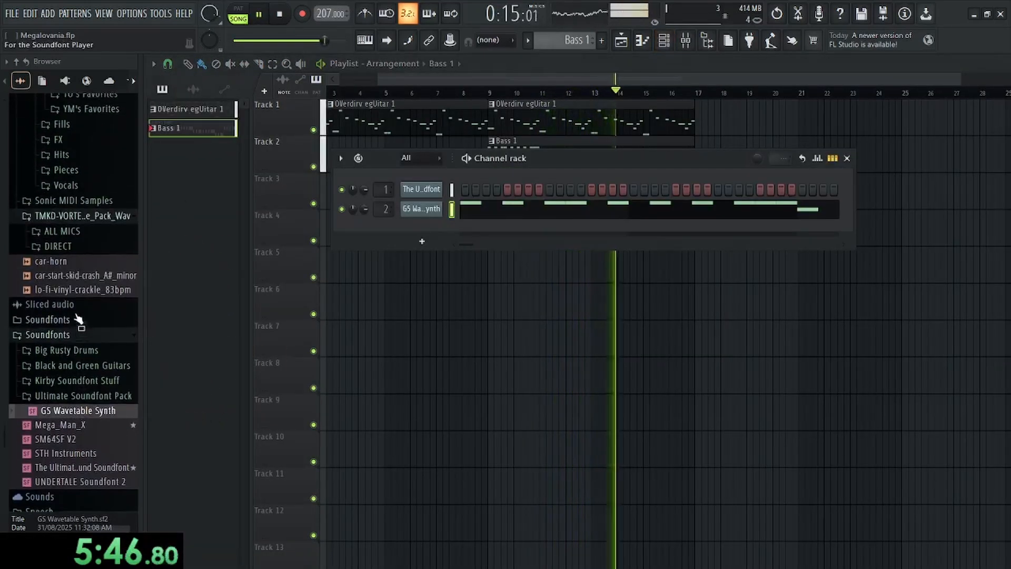
{"action": "scroll", "coordinate": [77, 319], "scroll_direction": "up", "scroll_amount": 3}
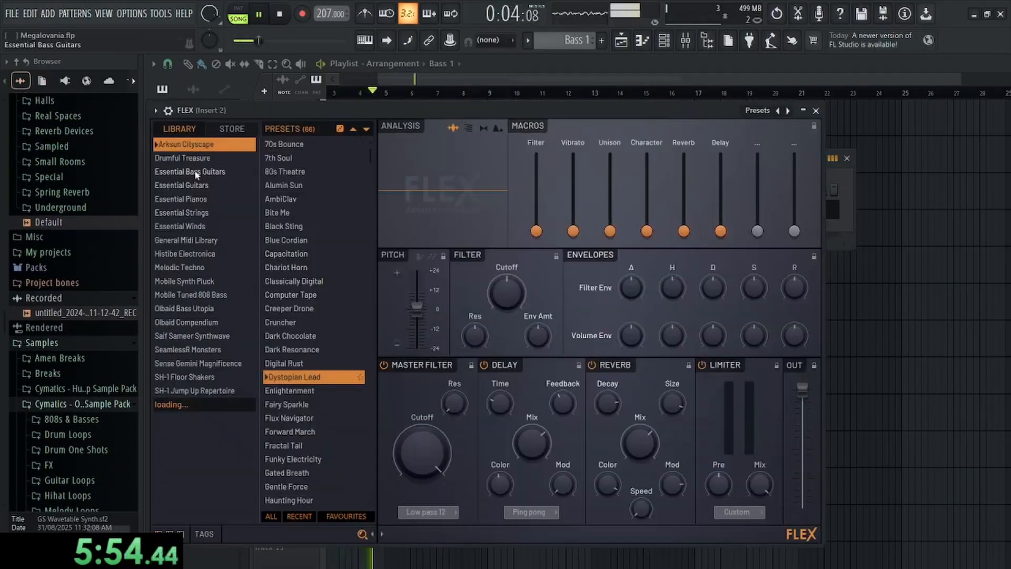
{"action": "left_click", "coordinate": [195, 169]}
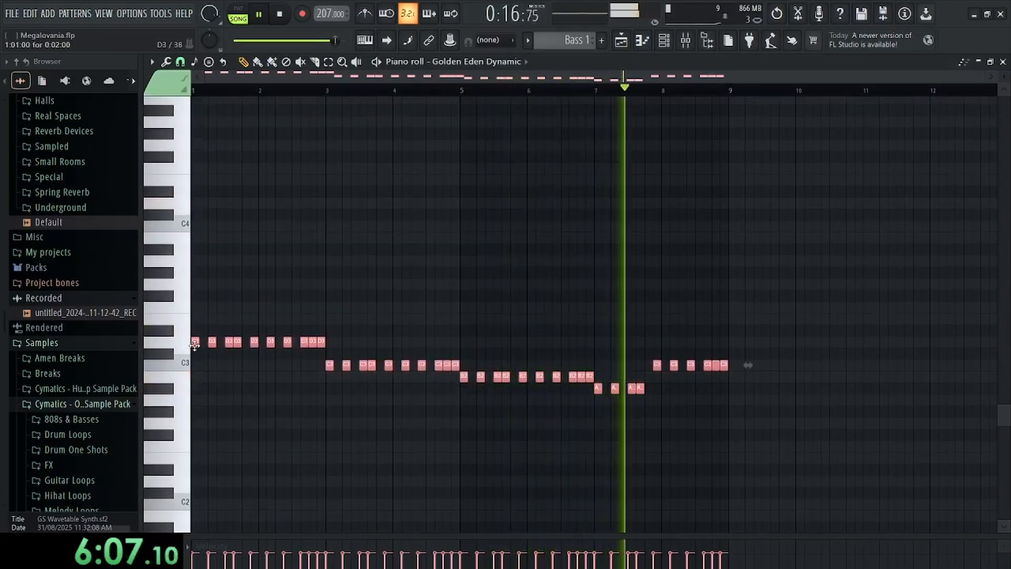
{"action": "left_click_drag", "start_coordinate": [195, 343], "coordinate": [193, 202]}
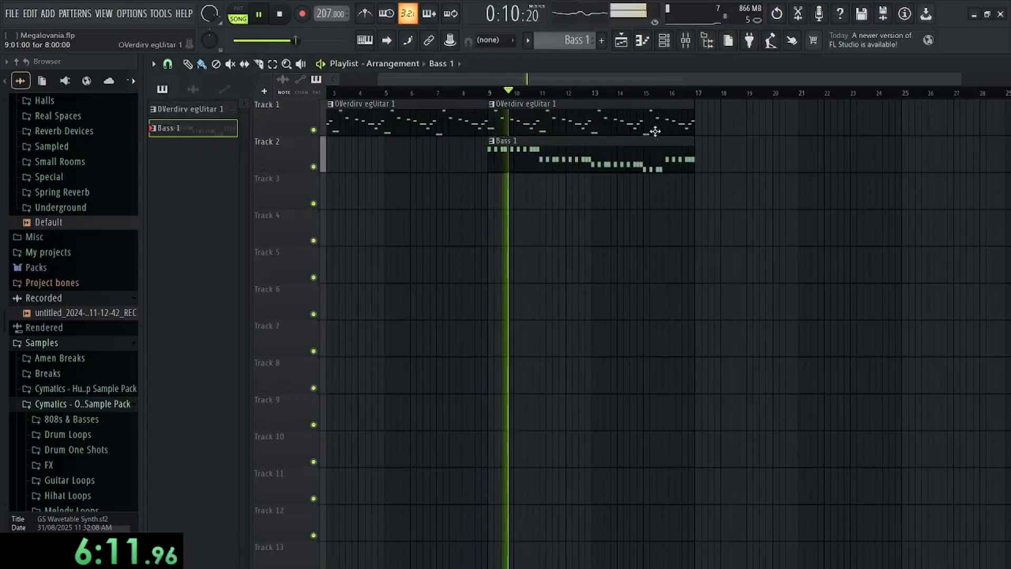
Load BC Free Amp VST3 on the FLEX bass's mixer track, Insert 2, and lower that track's volume to 76%
{"action": "left_click", "coordinate": [664, 40]}
{"action": "left_click", "coordinate": [664, 40]}
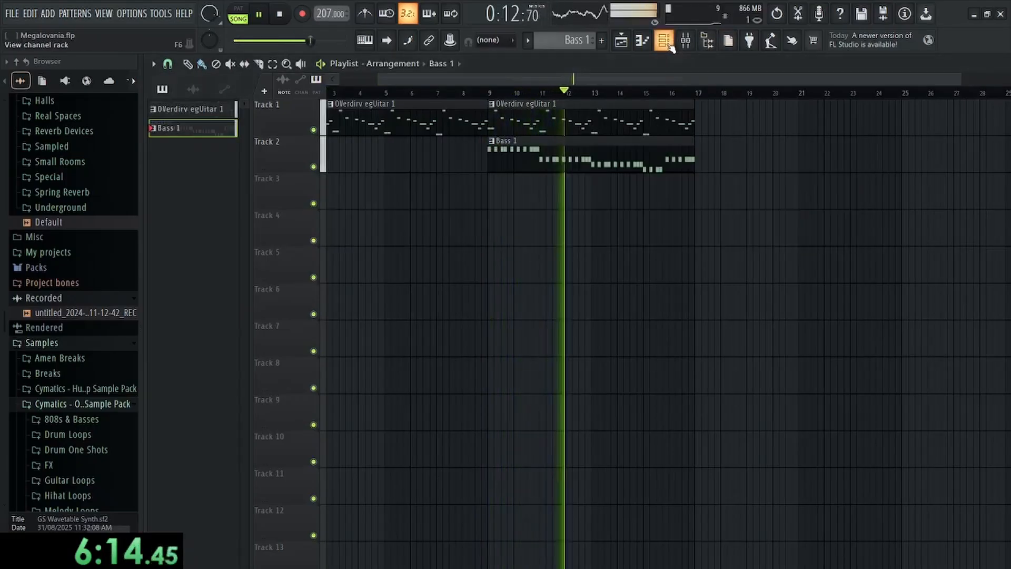
{"action": "left_click", "coordinate": [664, 41]}
{"action": "left_click", "coordinate": [664, 41]}
{"action": "left_click", "coordinate": [685, 40]}
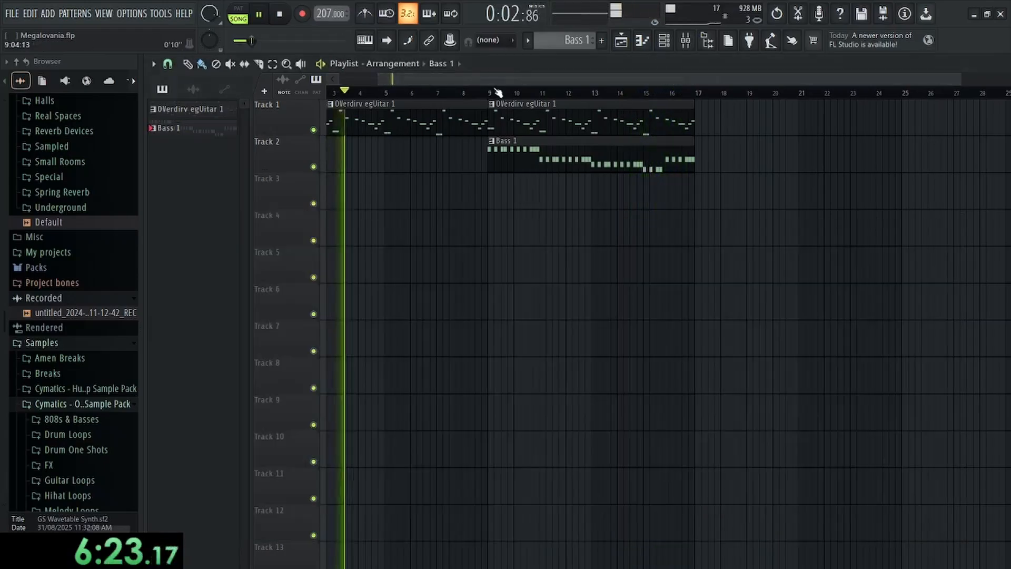
{"action": "left_click", "coordinate": [684, 41]}
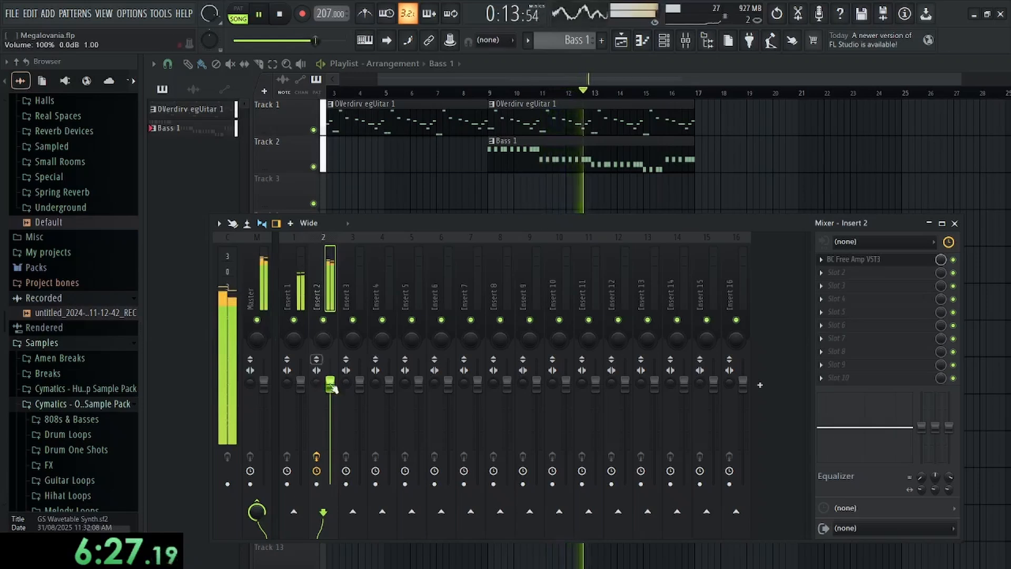
{"action": "left_click_drag", "start_coordinate": [329, 392], "coordinate": [329, 399]}
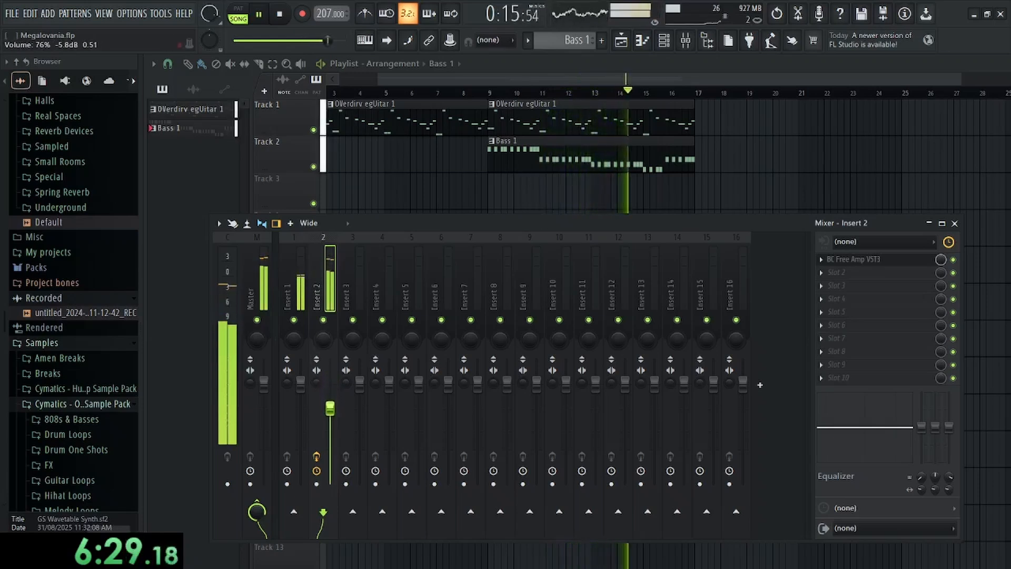
Rename mixer Insert 13 as Reverb, route Inserts 1 and 2 into it instead of the Master, and close the mixer
{"action": "left_click", "coordinate": [648, 294]}
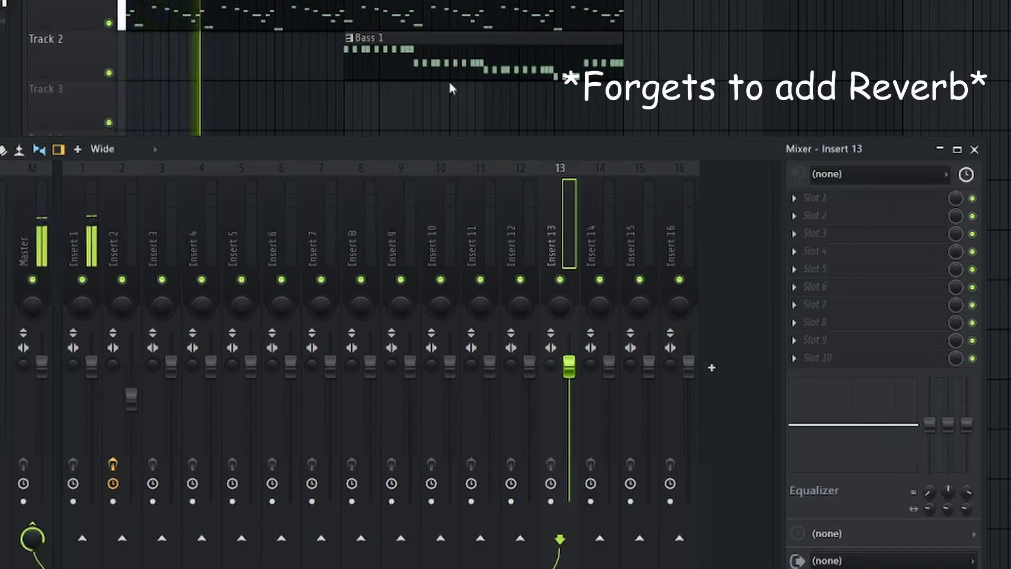
{"action": "type", "text": "Reverb"}
{"action": "key", "text": "Return"}
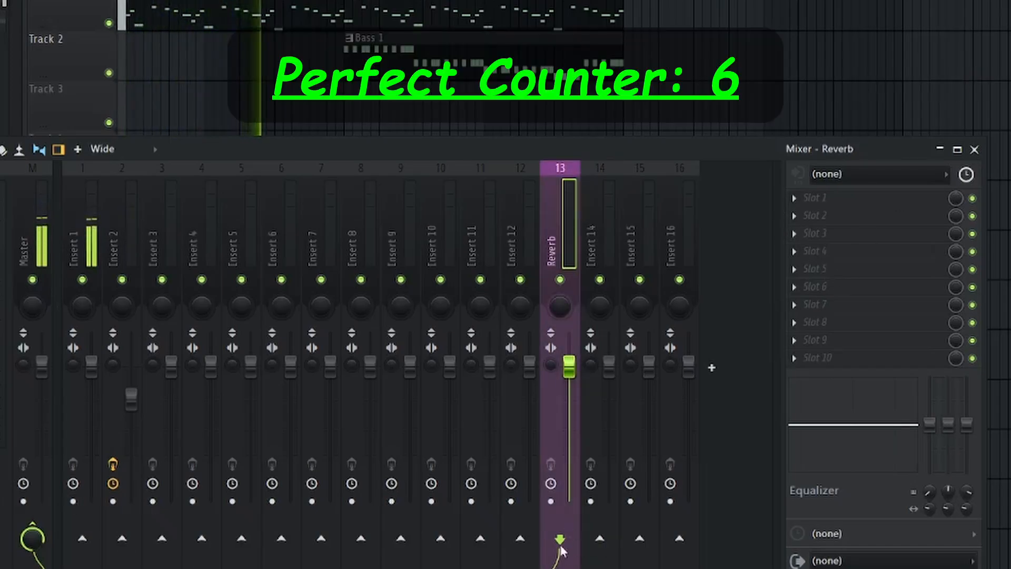
{"action": "left_click", "coordinate": [34, 526]}
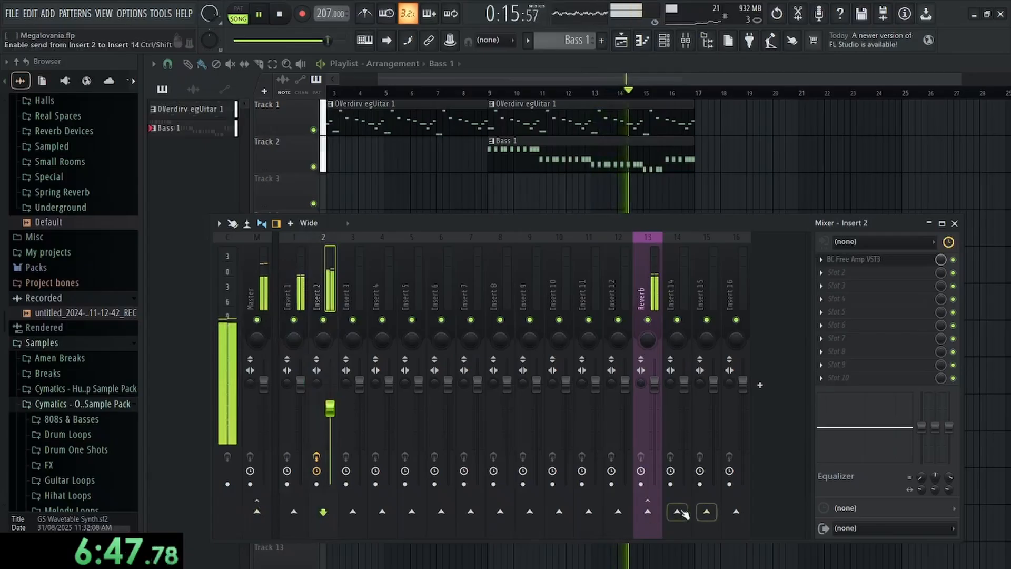
{"action": "left_click", "coordinate": [647, 511]}
{"action": "key", "text": "F9"}
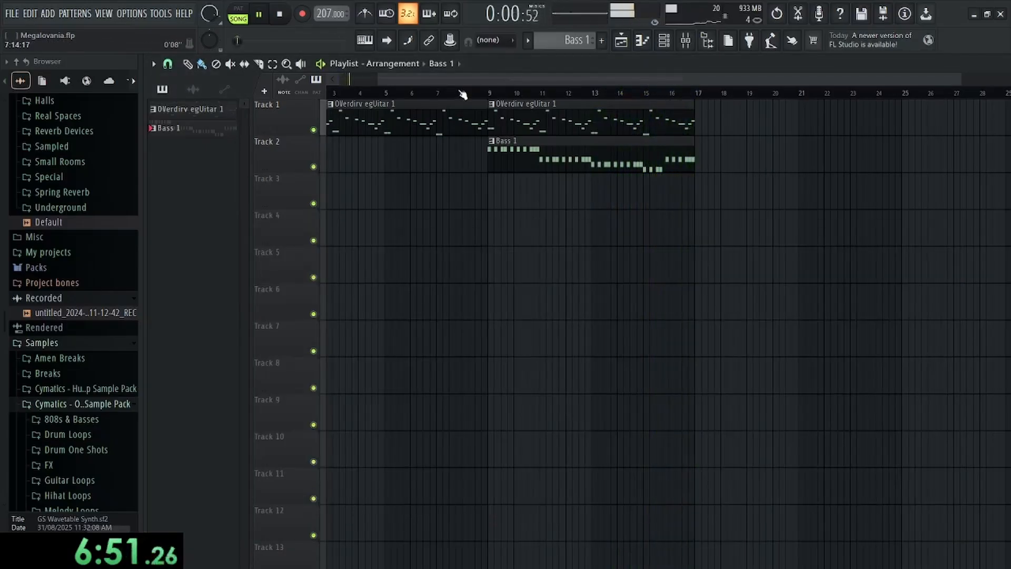
Listen to the guitar and bass arrangement from the start and stop playback
{"action": "scroll", "coordinate": [390, 179], "scroll_direction": "up", "scroll_amount": 4}
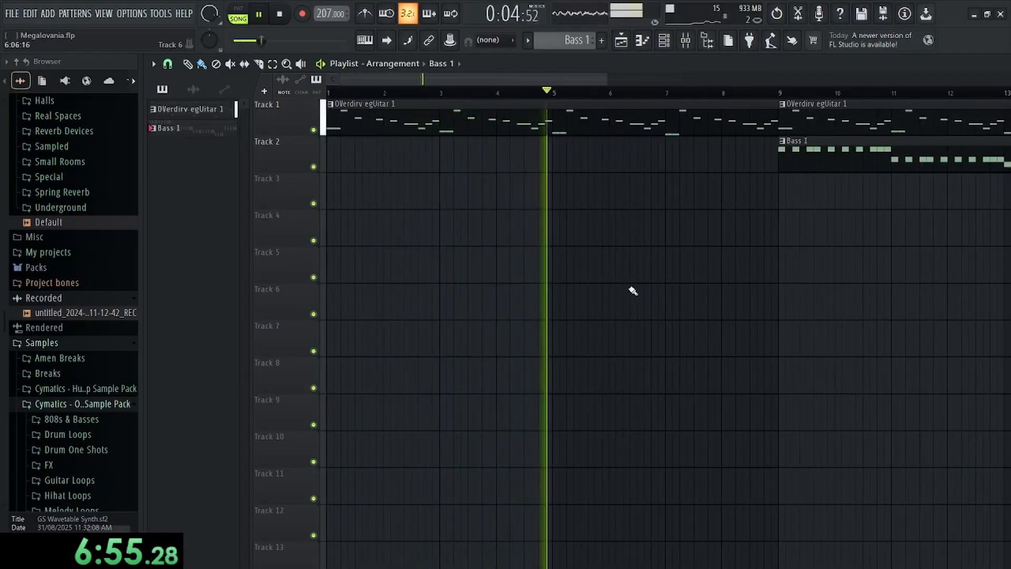
{"action": "scroll", "coordinate": [490, 301], "scroll_direction": "down", "scroll_amount": 4}
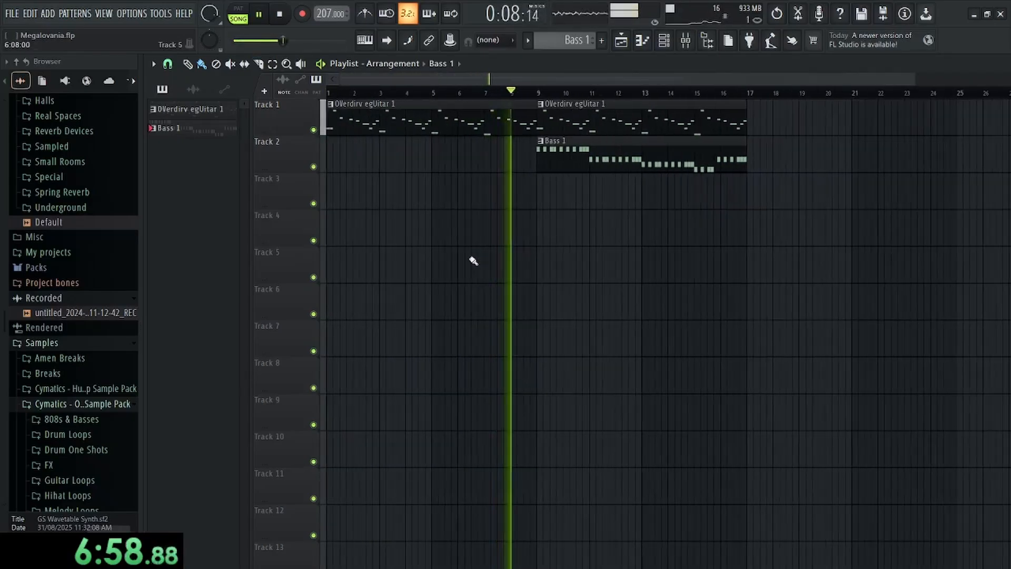
{"action": "key", "text": "space"}
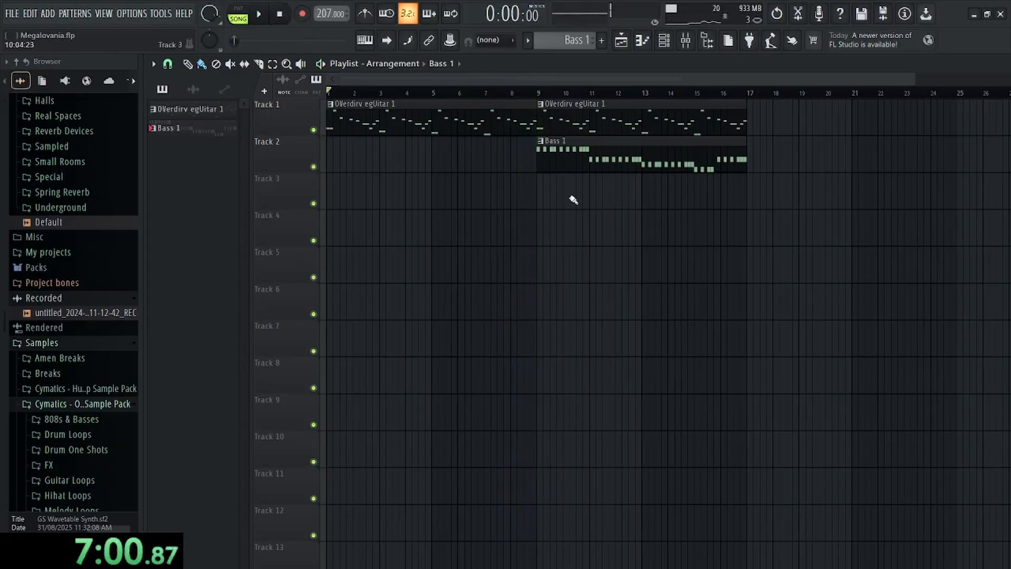
Rename playlist Track 1 as Overdrive Guitar and Track 2 as Bass
{"action": "scroll", "coordinate": [576, 209], "scroll_direction": "up", "scroll_amount": 2}
{"action": "left_click_drag", "start_coordinate": [748, 203], "coordinate": [724, 208]}
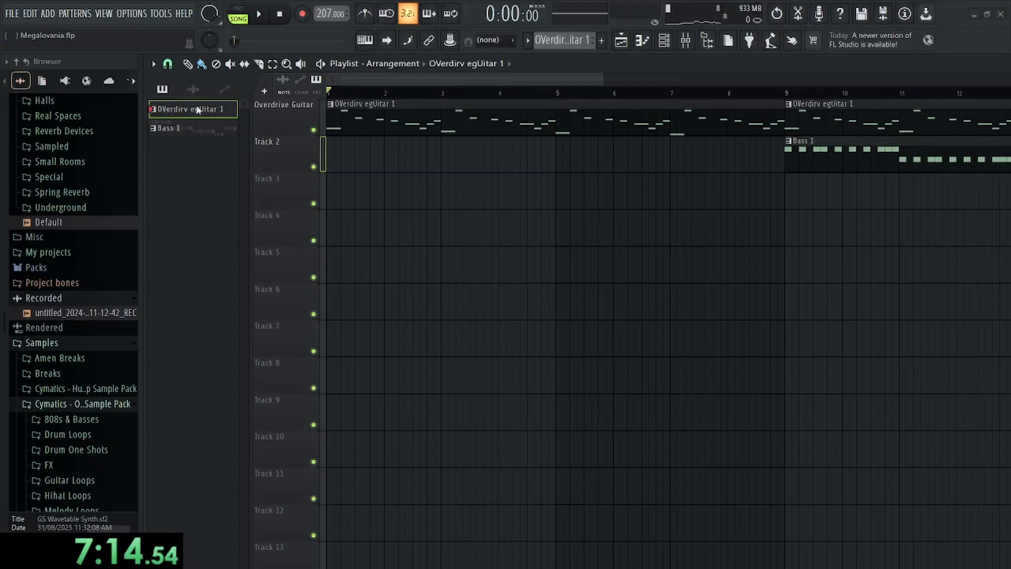
{"action": "scroll", "coordinate": [462, 225], "scroll_direction": "down", "scroll_amount": 2}
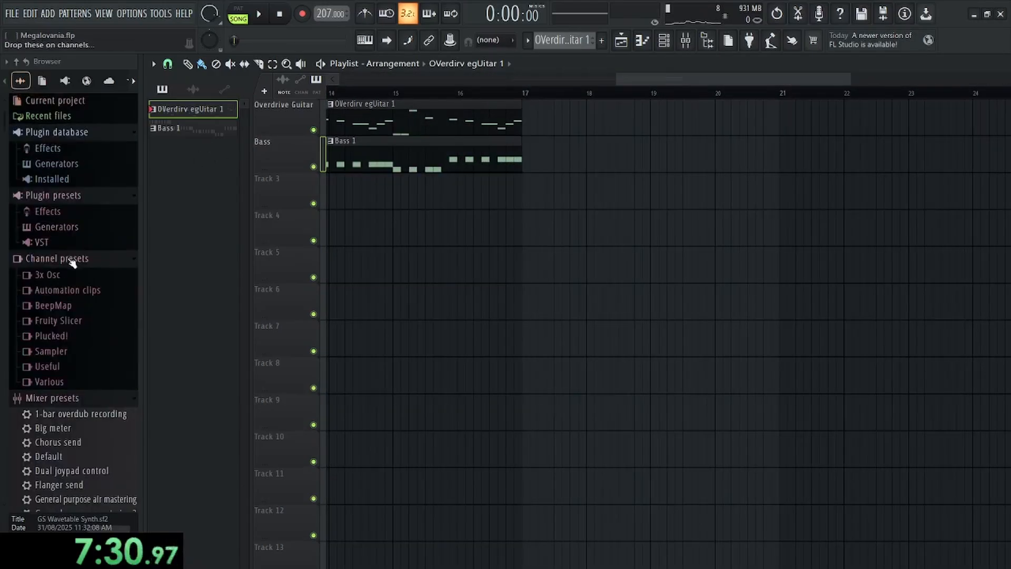
Look through the browser's presets, scores and sample folders for further sounds
{"action": "scroll", "coordinate": [72, 262], "scroll_direction": "down", "scroll_amount": 8}
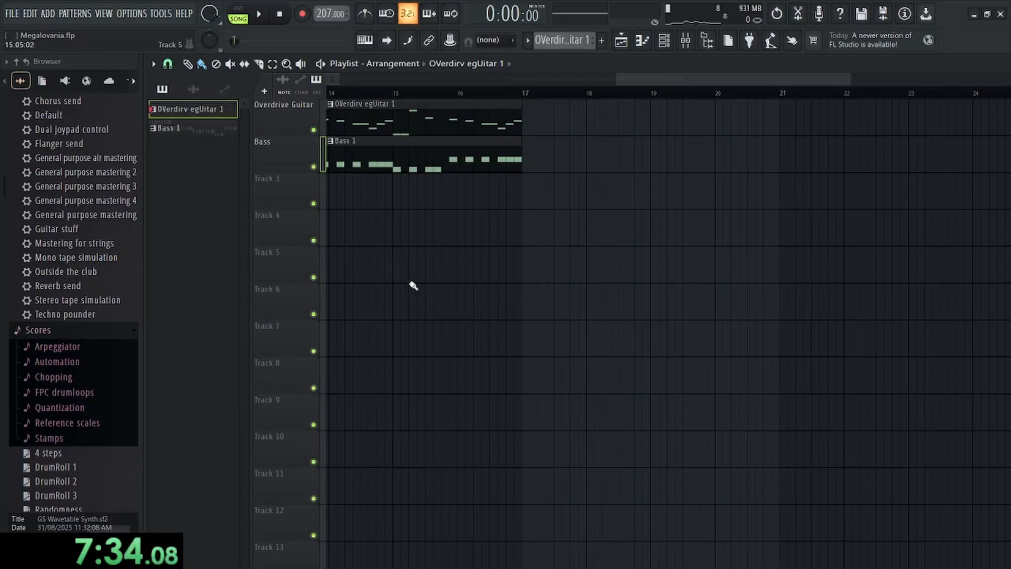
{"action": "scroll", "coordinate": [84, 300], "scroll_direction": "down", "scroll_amount": 5}
{"action": "scroll", "coordinate": [88, 304], "scroll_direction": "up", "scroll_amount": 15}
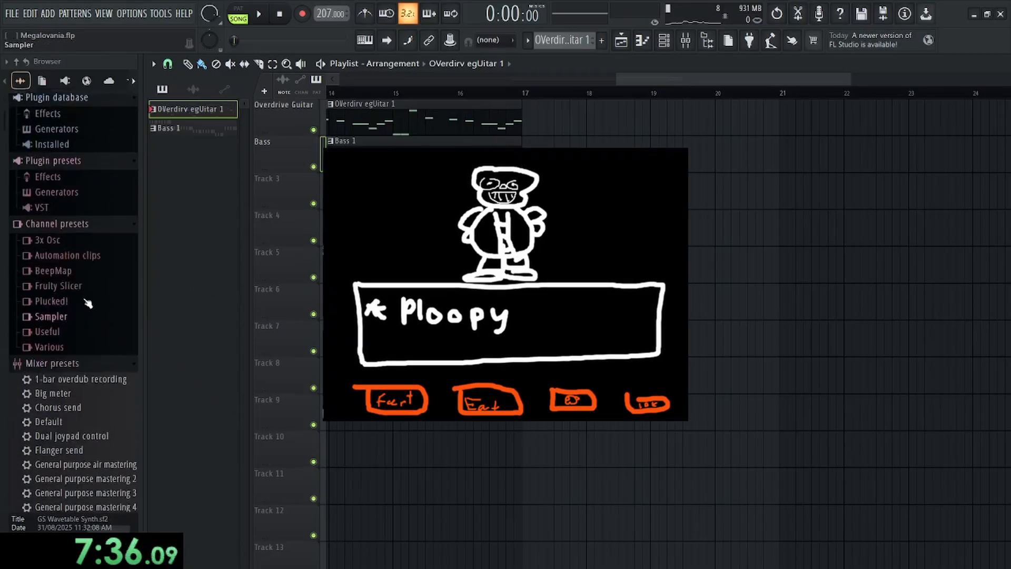
{"action": "scroll", "coordinate": [84, 300], "scroll_direction": "down", "scroll_amount": 15}
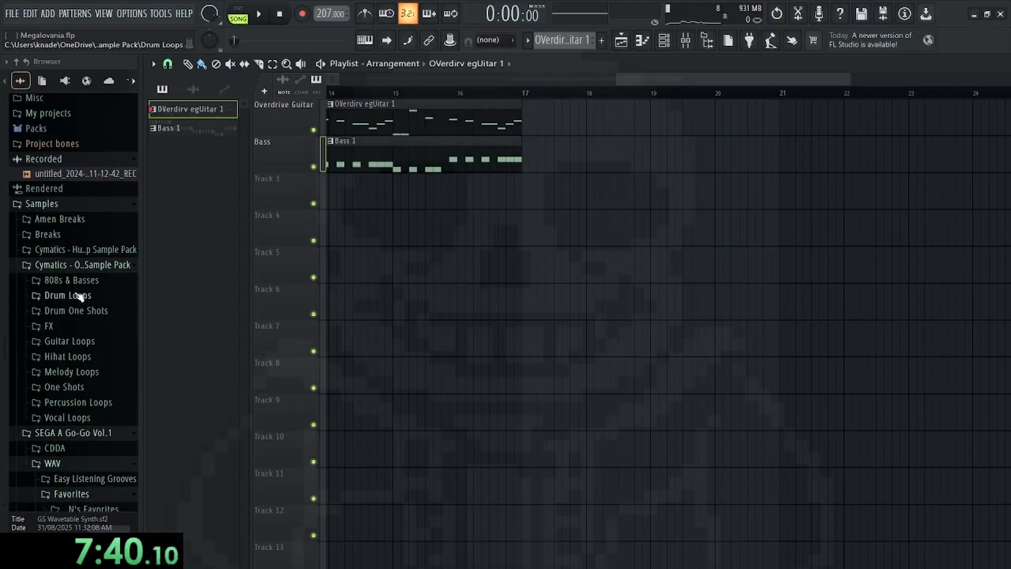
{"action": "scroll", "coordinate": [410, 267], "scroll_direction": "down", "scroll_amount": 6}
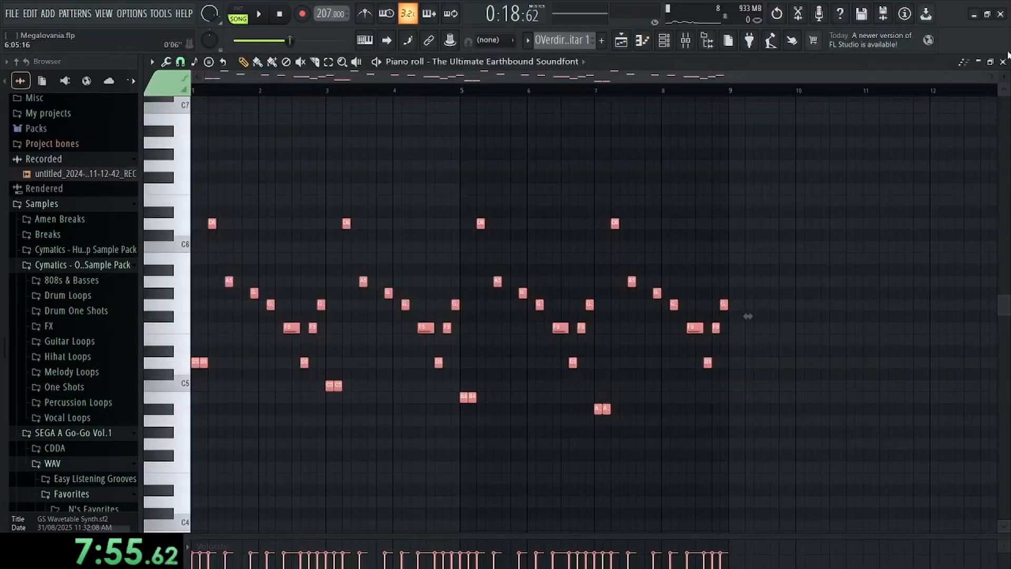
Add an FPC channel to the channel rack, inspect its default kit, and undo the addition
{"action": "key", "text": "F5"}
{"action": "left_click", "coordinate": [672, 43]}
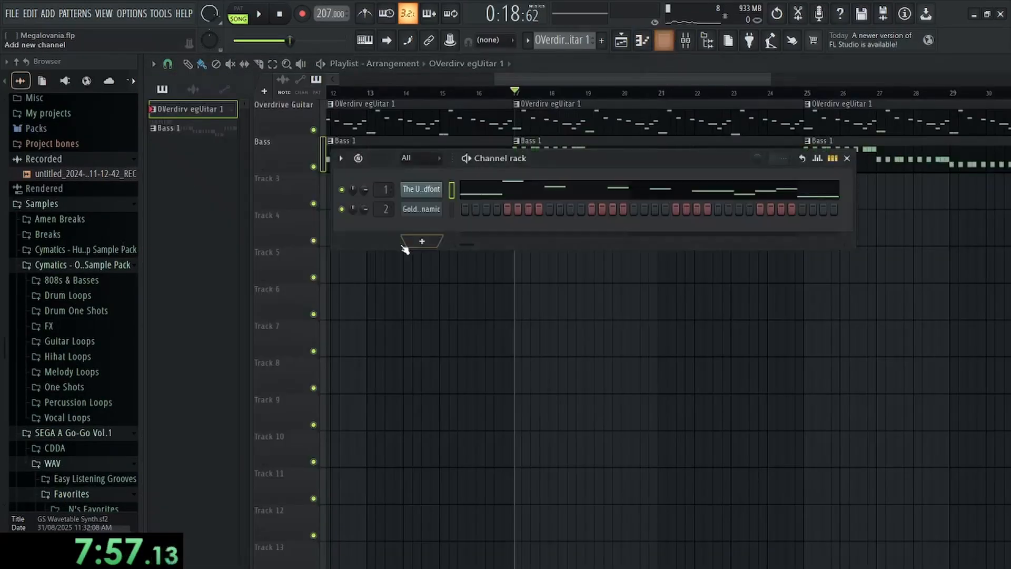
{"action": "left_click", "coordinate": [440, 395]}
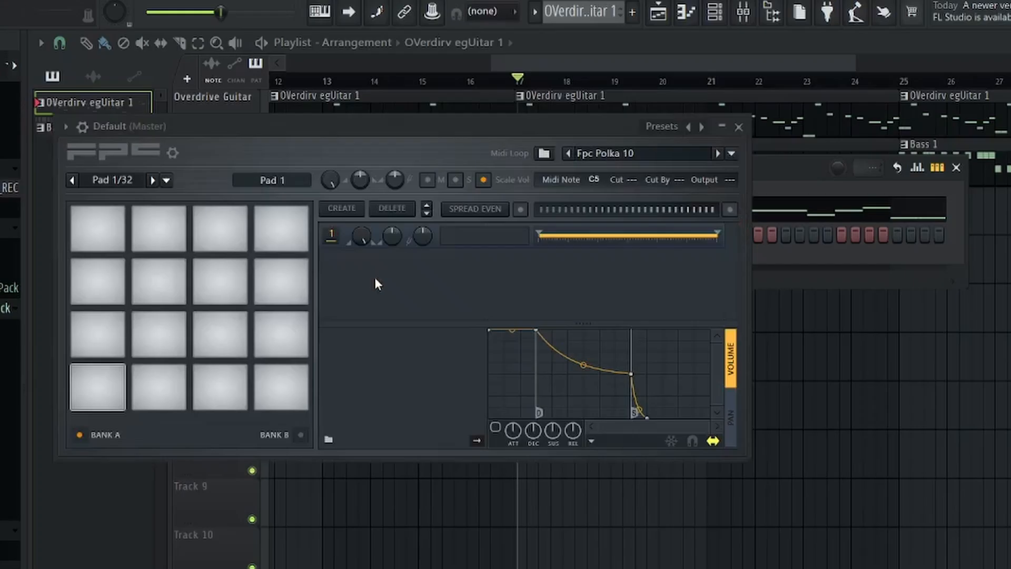
{"action": "left_click", "coordinate": [739, 127]}
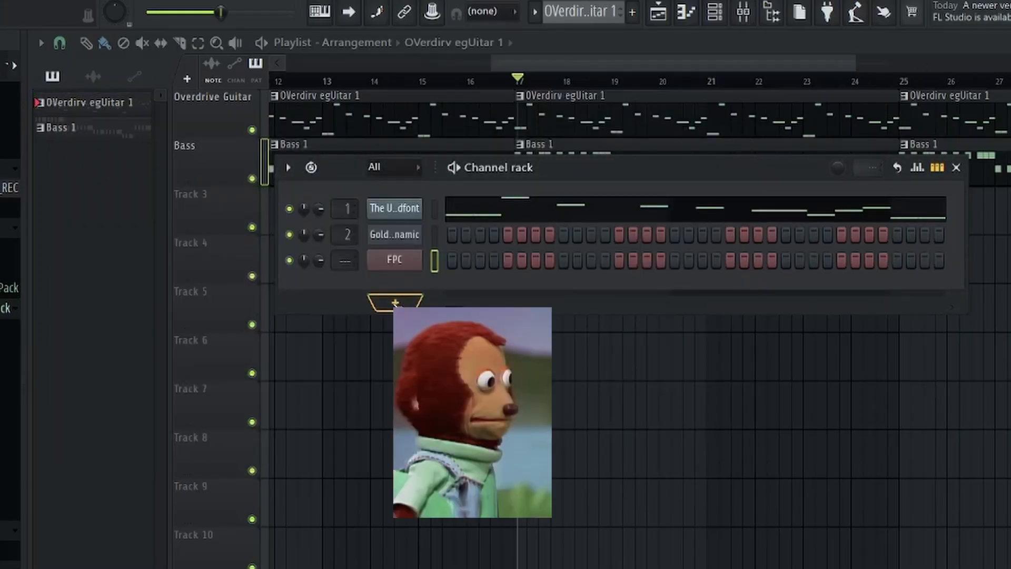
{"action": "left_click", "coordinate": [398, 263]}
{"action": "left_click", "coordinate": [739, 128]}
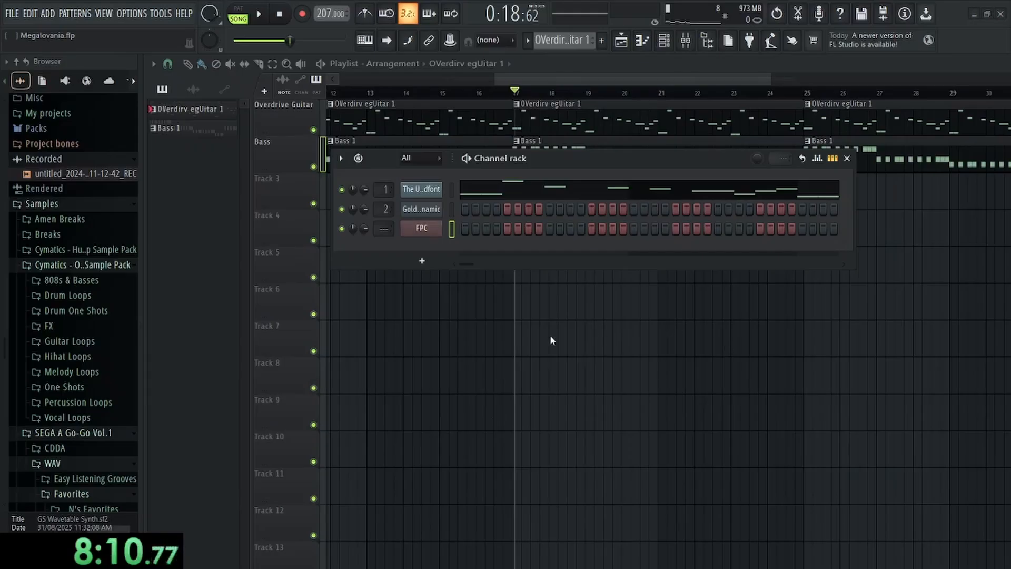
{"action": "key", "text": "ctrl+z"}
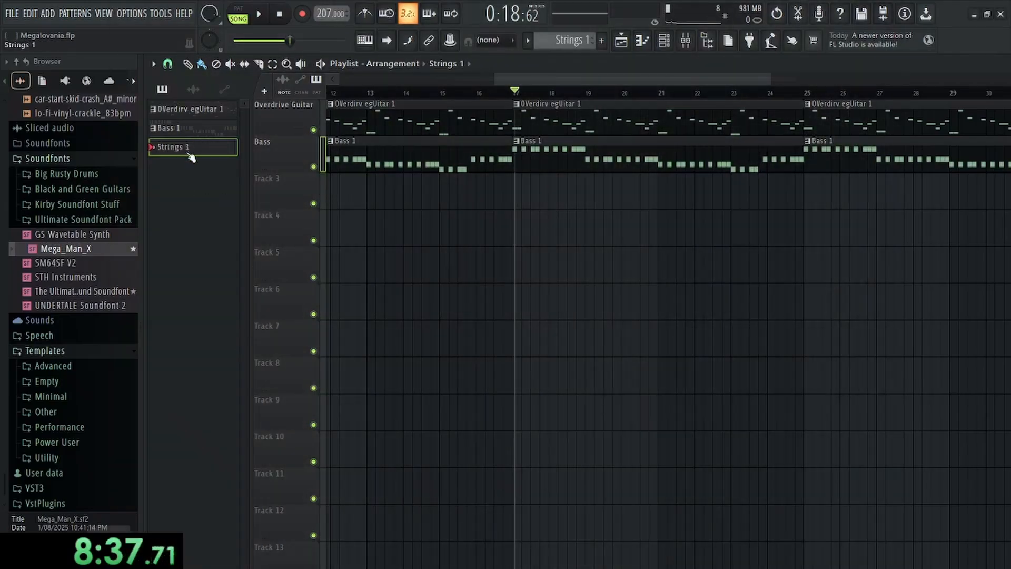
Place the Strings 1 pattern on Track 3 at bar 17 and copy the guitar melody notes into Mega_Man_X's piano roll
{"action": "left_click", "coordinate": [521, 193]}
{"action": "scroll", "coordinate": [536, 187], "scroll_direction": "up", "scroll_amount": 5, "text": "ctrl"}
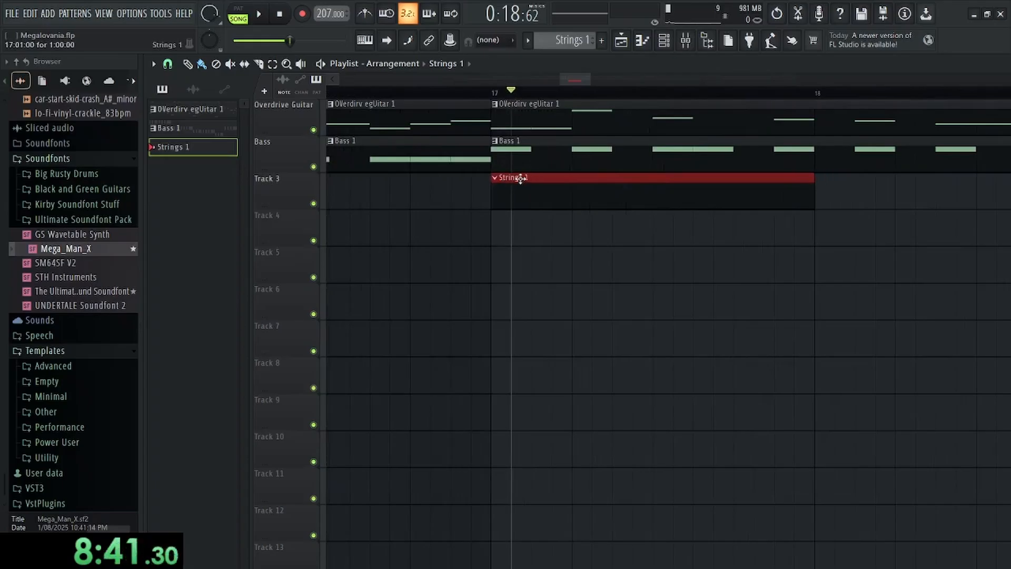
{"action": "left_click", "coordinate": [641, 41]}
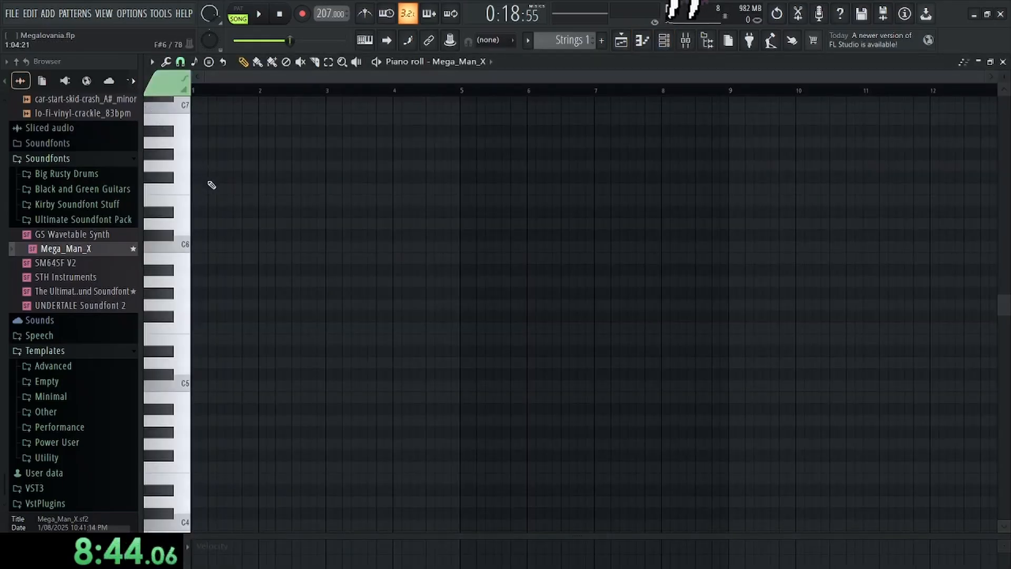
{"action": "scroll", "coordinate": [216, 192], "scroll_direction": "down", "scroll_amount": 6}
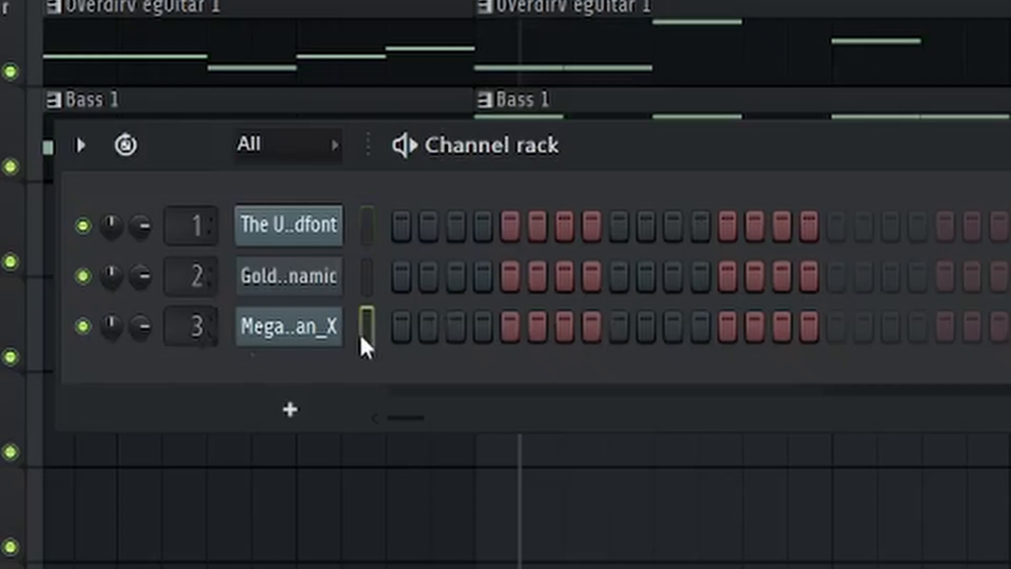
{"action": "key", "text": "F6"}
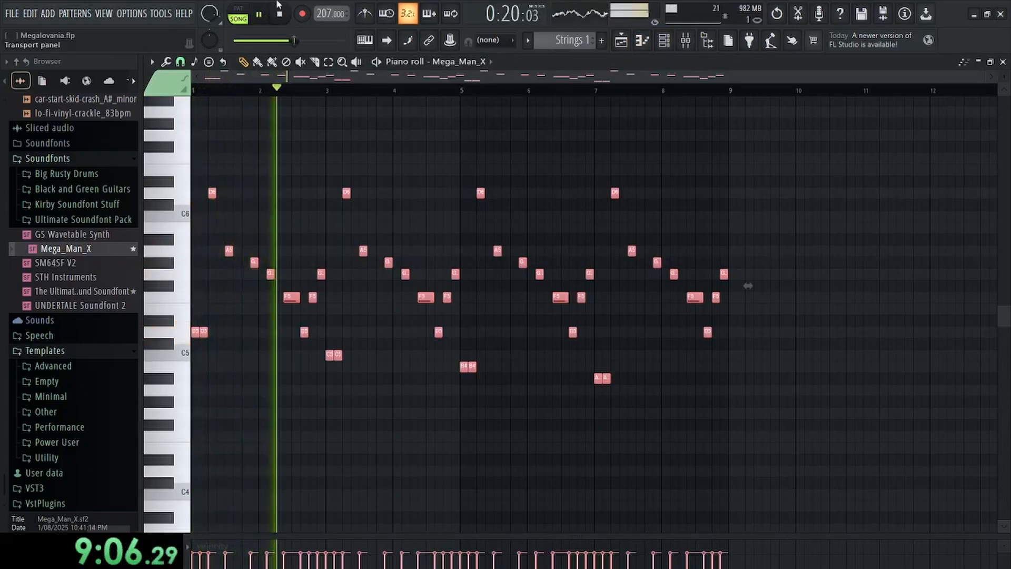
Open the Mega_Man_X channel and listen to the strings melody together with the guitar and bass
{"action": "key", "text": "space"}
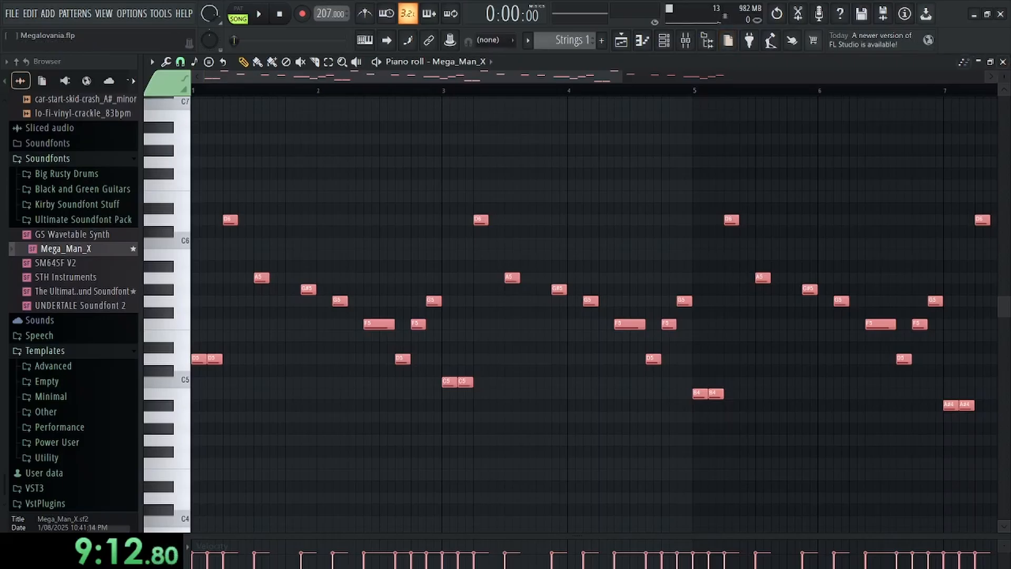
{"action": "left_click", "coordinate": [668, 42]}
{"action": "left_click", "coordinate": [425, 233]}
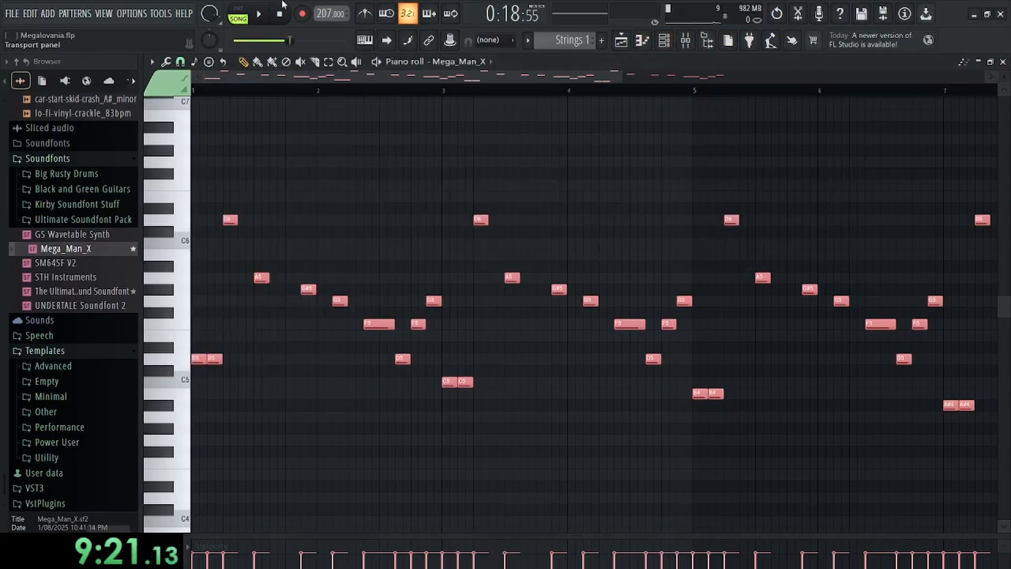
{"action": "key", "text": "space"}
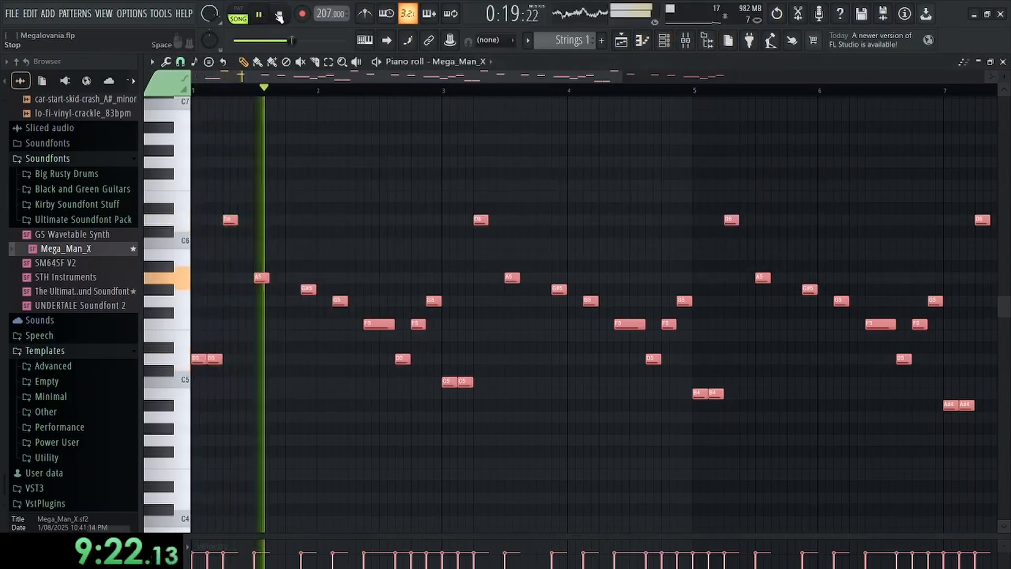
{"action": "key", "text": "F6"}
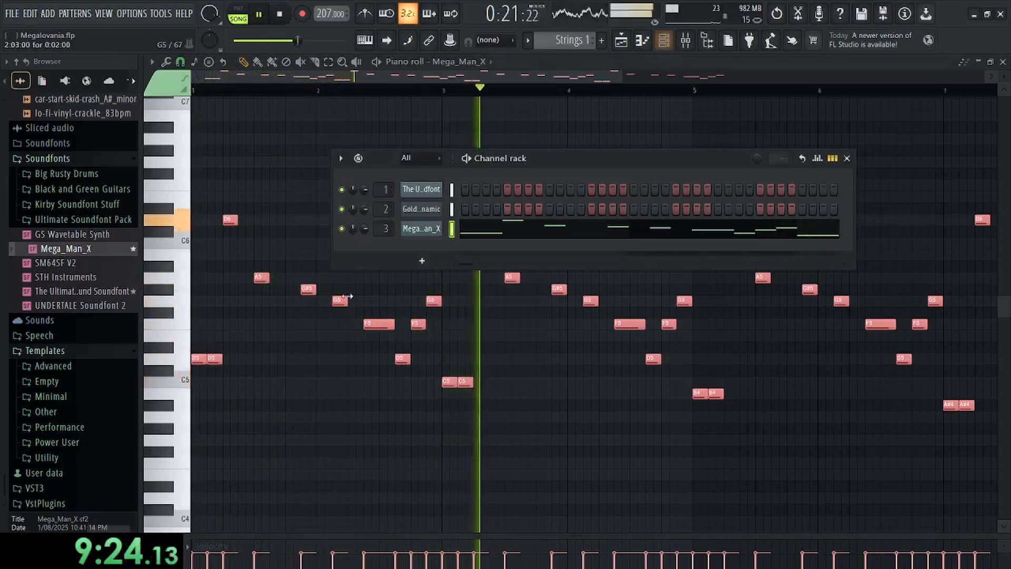
Duplicate the whole strings melody one octave higher in the Mega_Man_X piano roll
{"action": "left_click", "coordinate": [477, 325], "text": "ctrl"}
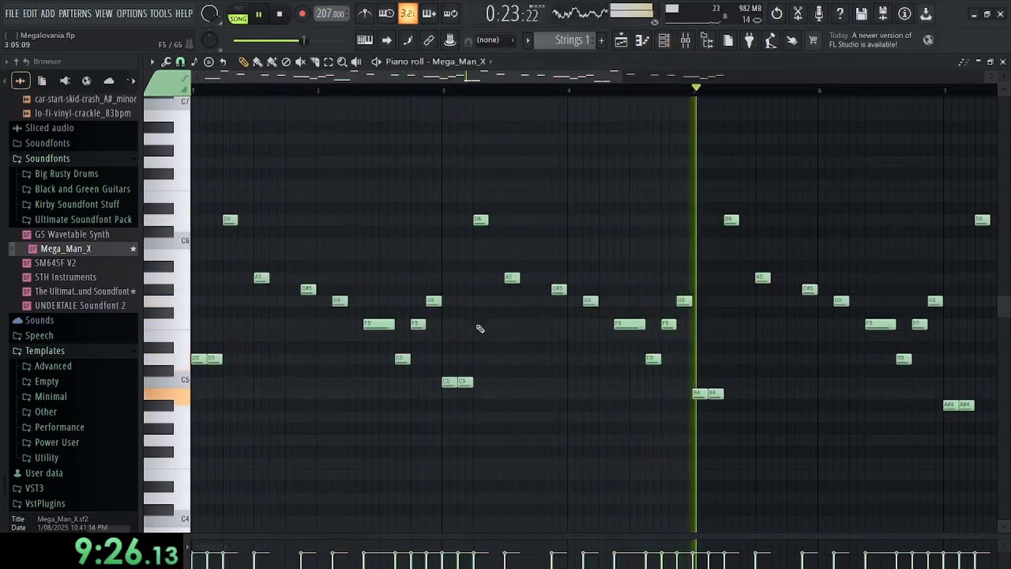
{"action": "scroll", "coordinate": [479, 328], "scroll_direction": "down", "scroll_amount": 3}
{"action": "key", "text": "F9"}
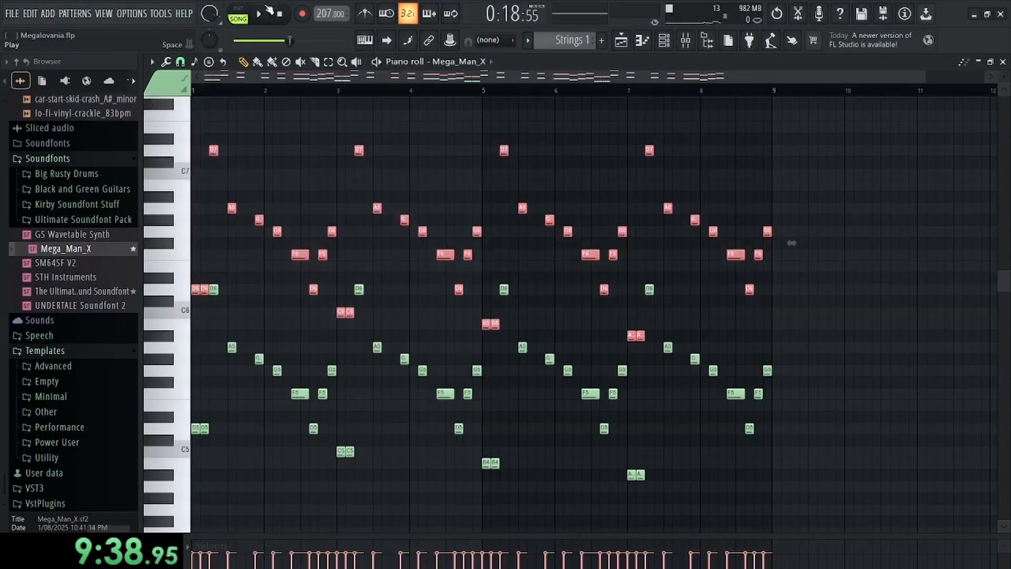
While playing the song, open the first effect slot of the strings' mixer Insert 3 and route that track into Reverb
{"action": "left_click", "coordinate": [262, 12]}
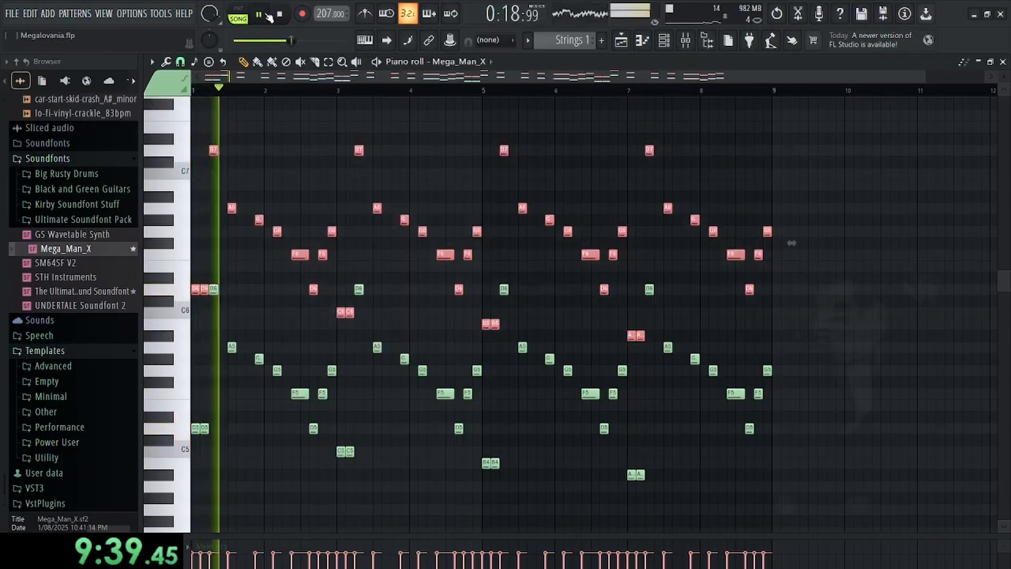
{"action": "left_click", "coordinate": [664, 41]}
{"action": "left_click", "coordinate": [666, 42]}
{"action": "left_click", "coordinate": [685, 41]}
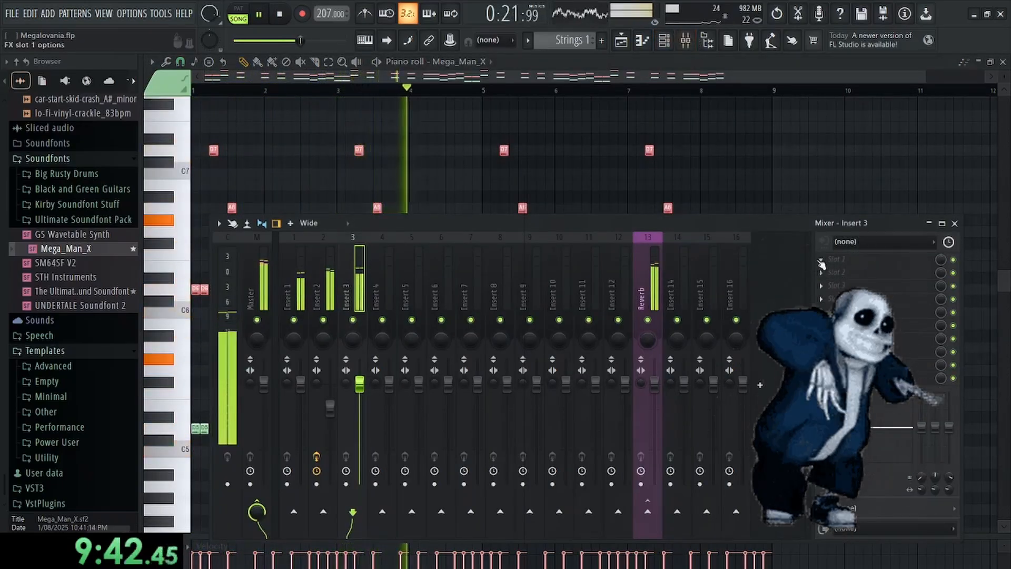
{"action": "left_click", "coordinate": [821, 260]}
{"action": "left_click", "coordinate": [648, 510]}
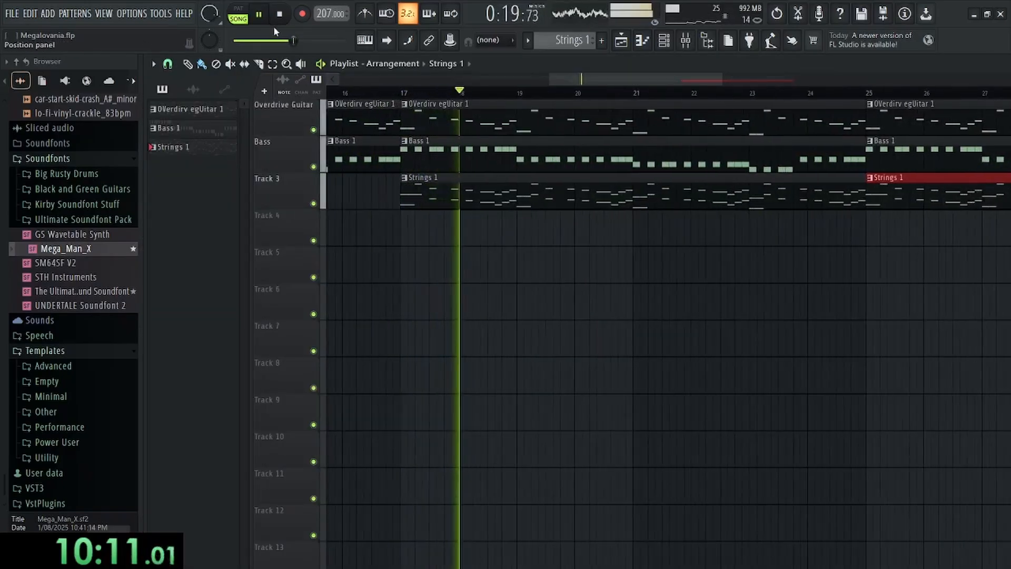
Stop playback, create a pattern named Drums 1 and place it on Track 4 at bar 17
{"action": "key", "text": "space"}
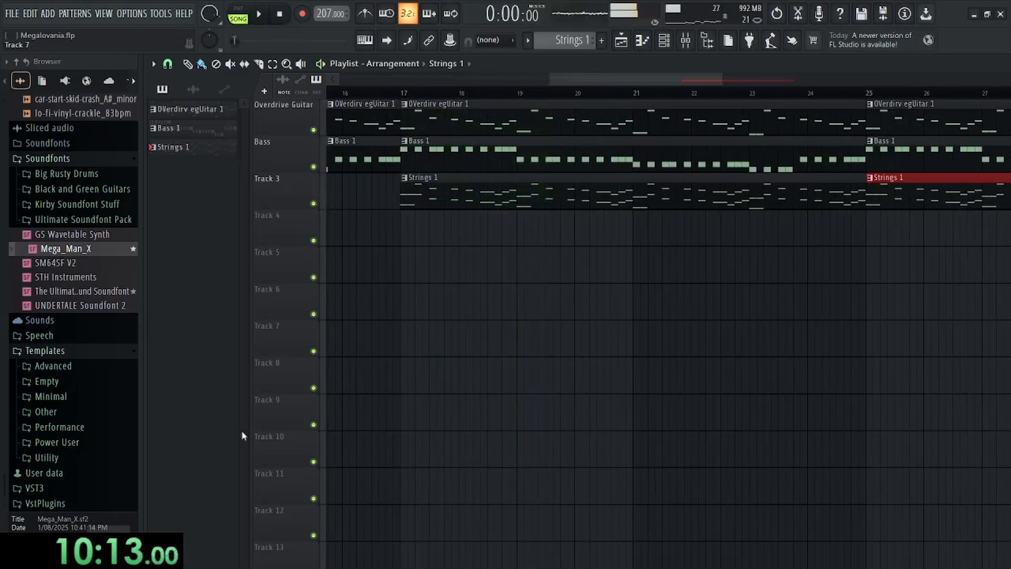
{"action": "key", "text": "F4"}
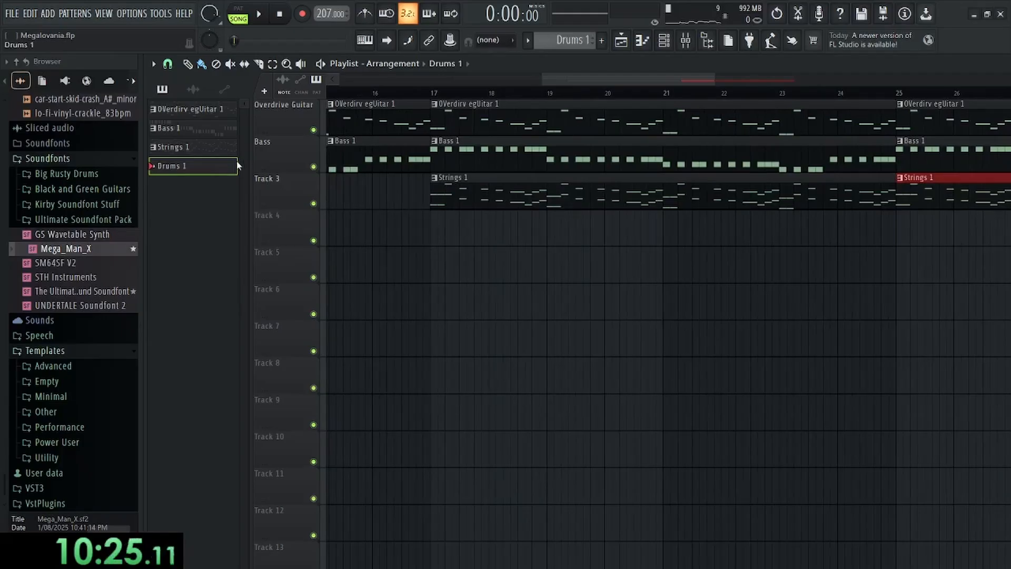
{"action": "left_click_drag", "start_coordinate": [520, 215], "coordinate": [432, 227]}
{"action": "scroll", "coordinate": [438, 254], "scroll_direction": "up", "scroll_amount": 6}
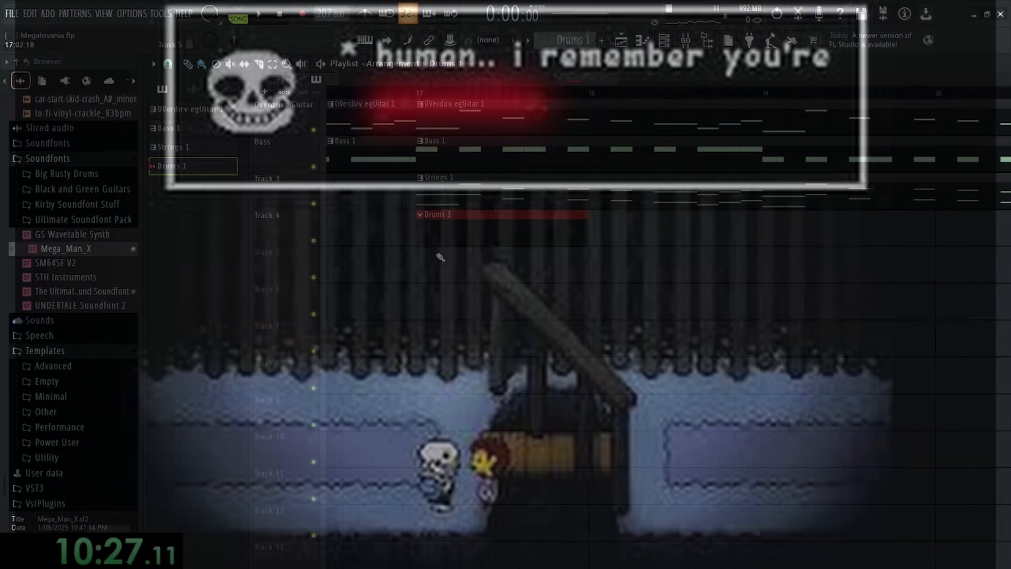
Add an FPC channel with the HQ Rock Kit preset for the drums and audition one of its snare pads
{"action": "scroll", "coordinate": [438, 256], "scroll_direction": "down", "scroll_amount": 4}
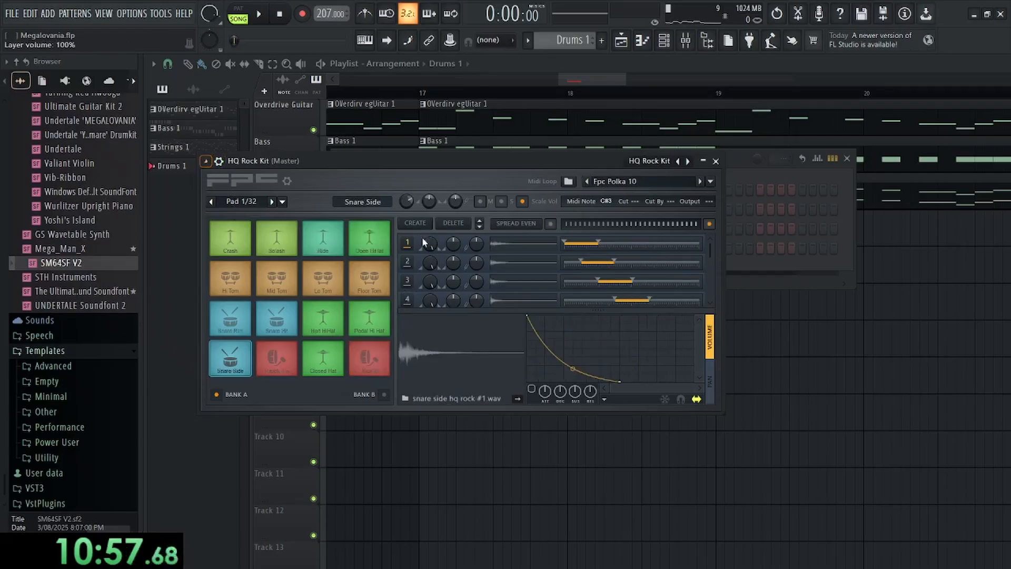
{"action": "left_click", "coordinate": [238, 326]}
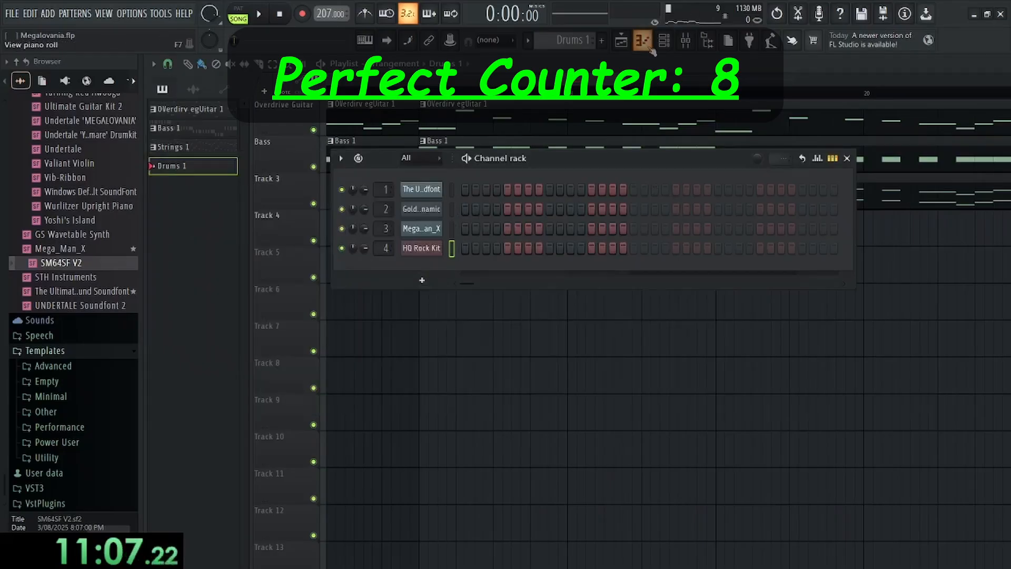
Draw alternating Kick 1 and Snare Rim notes across bar 1 in the HQ Rock Kit's piano roll
{"action": "left_click", "coordinate": [650, 46]}
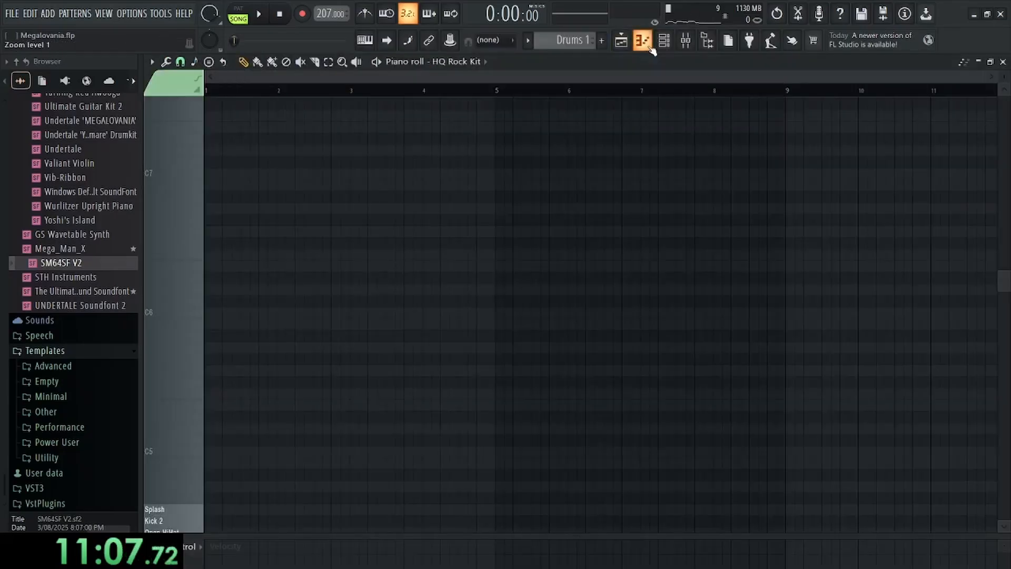
{"action": "scroll", "coordinate": [445, 208], "scroll_direction": "down", "scroll_amount": 8}
{"action": "scroll", "coordinate": [261, 382], "scroll_direction": "up", "scroll_amount": 4}
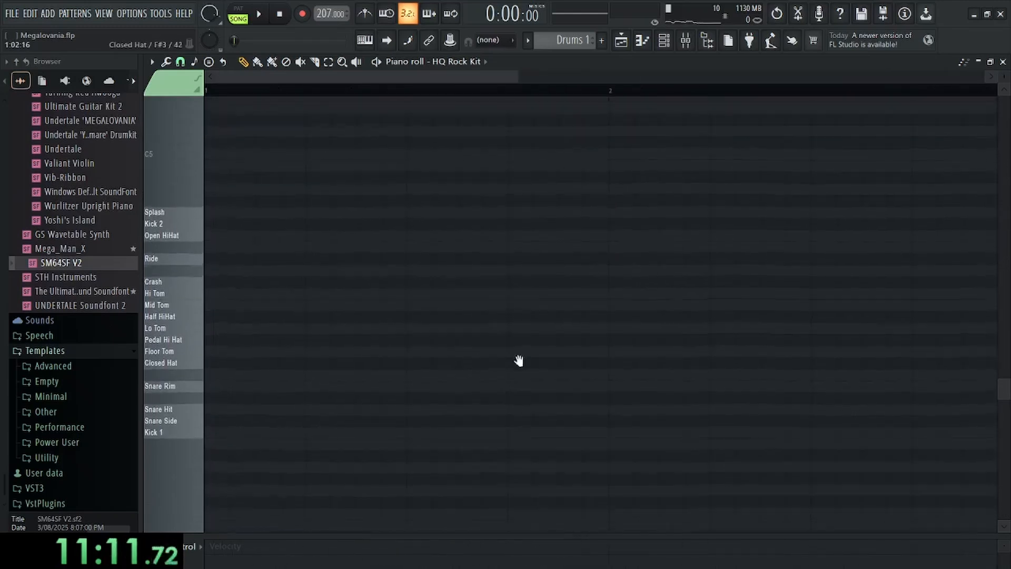
{"action": "scroll", "coordinate": [519, 358], "scroll_direction": "up", "scroll_amount": 1}
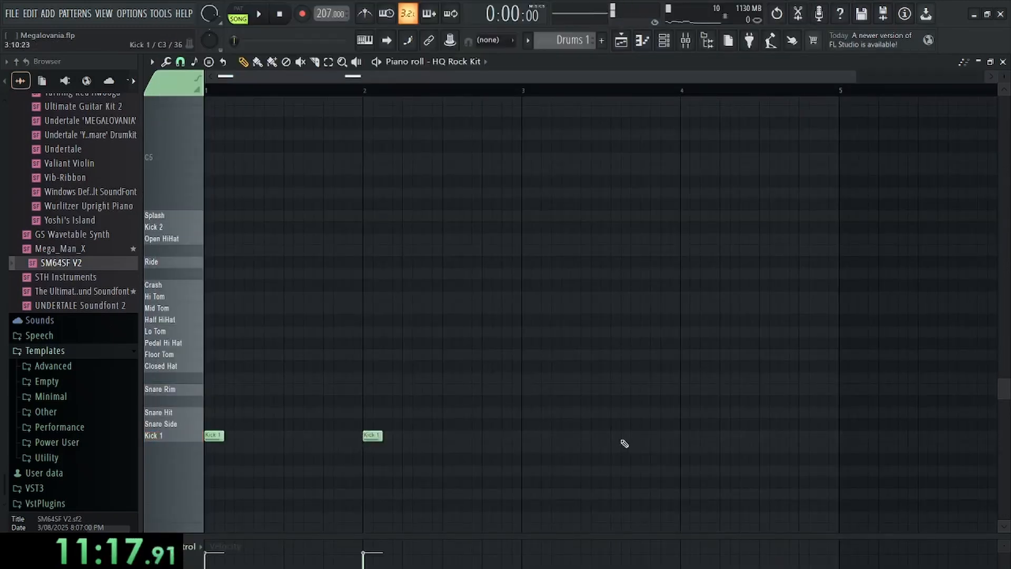
{"action": "left_click_drag", "start_coordinate": [375, 436], "coordinate": [232, 362]}
{"action": "scroll", "coordinate": [232, 363], "scroll_direction": "up", "scroll_amount": 5}
{"action": "left_click_drag", "start_coordinate": [320, 364], "coordinate": [322, 382]}
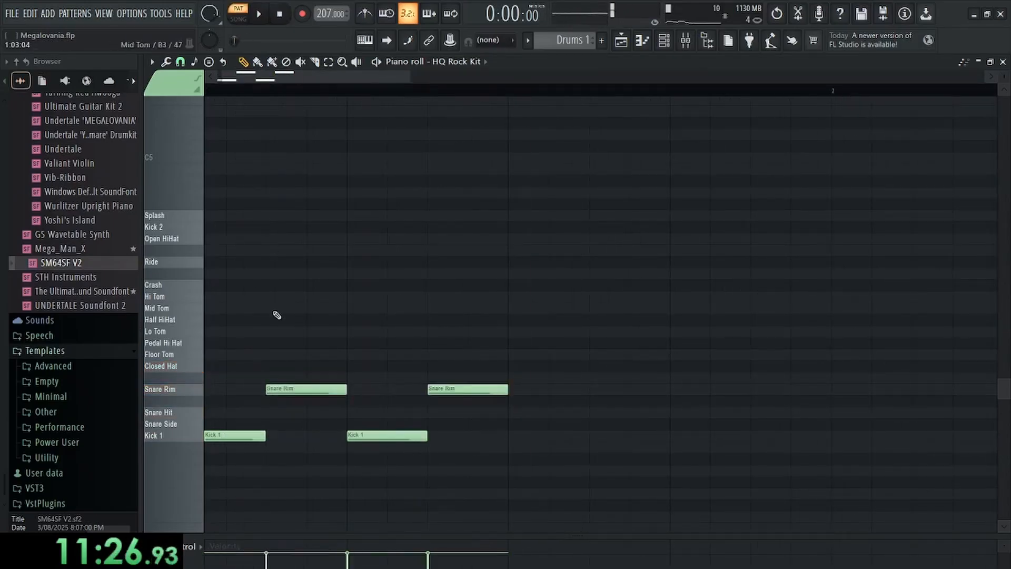
Extend the beat to two bars of alternating Kick 1 and Snare Hit notes, ending in two short Snare Hits, and play it
{"action": "scroll", "coordinate": [266, 384], "scroll_direction": "down", "scroll_amount": 2}
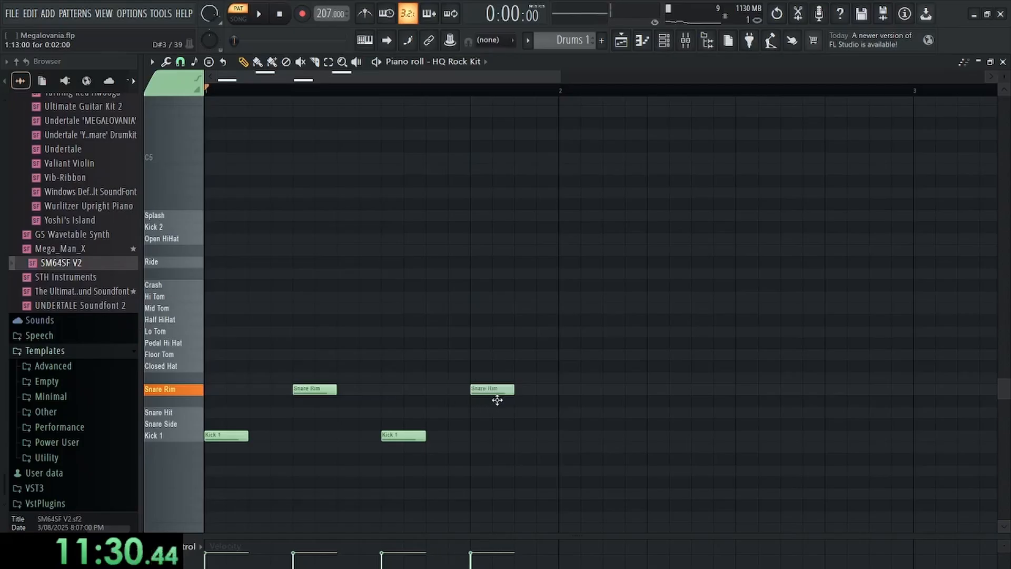
{"action": "key", "text": "space"}
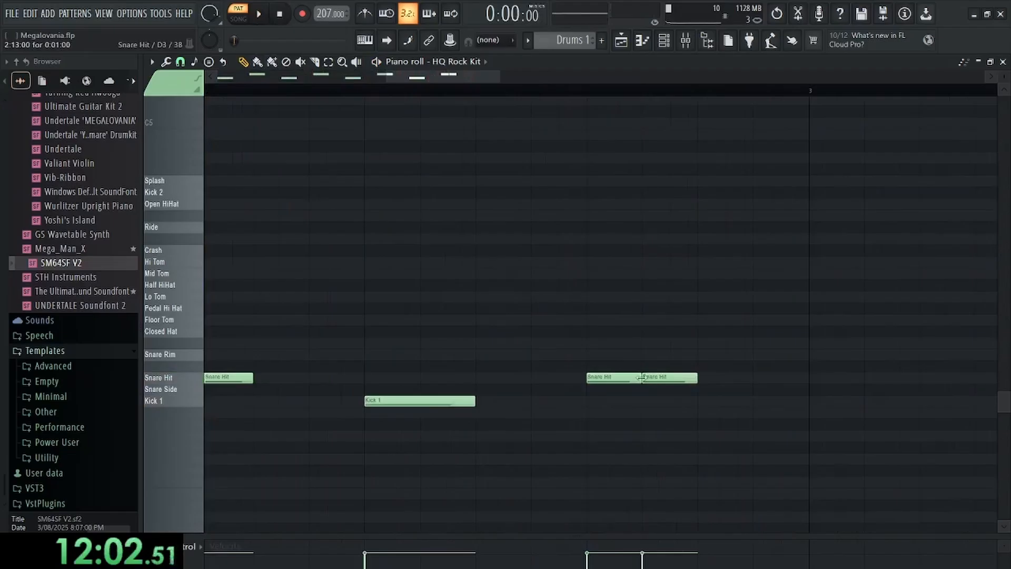
{"action": "scroll", "coordinate": [677, 401], "scroll_direction": "up", "scroll_amount": 2}
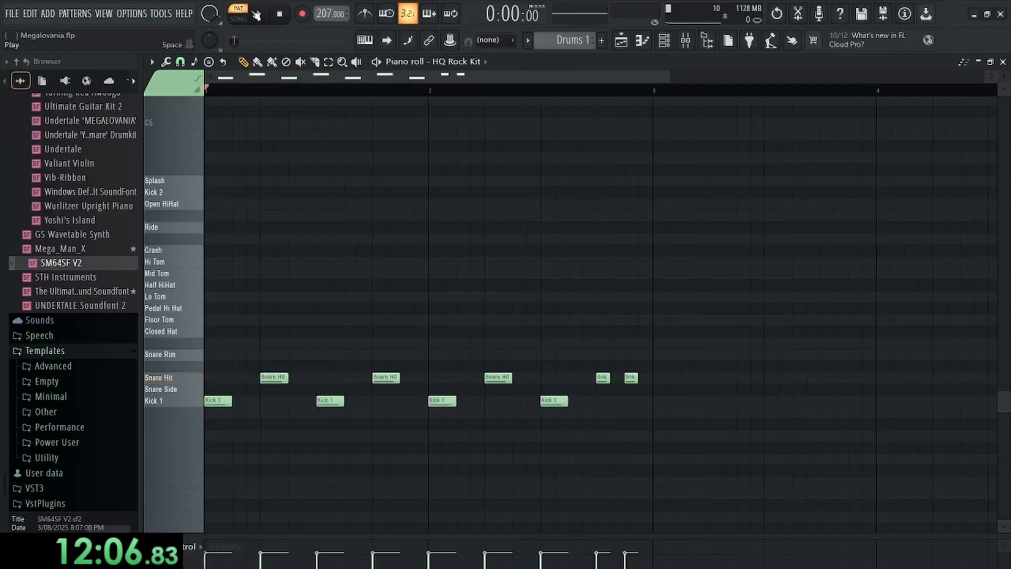
{"action": "left_click", "coordinate": [257, 14]}
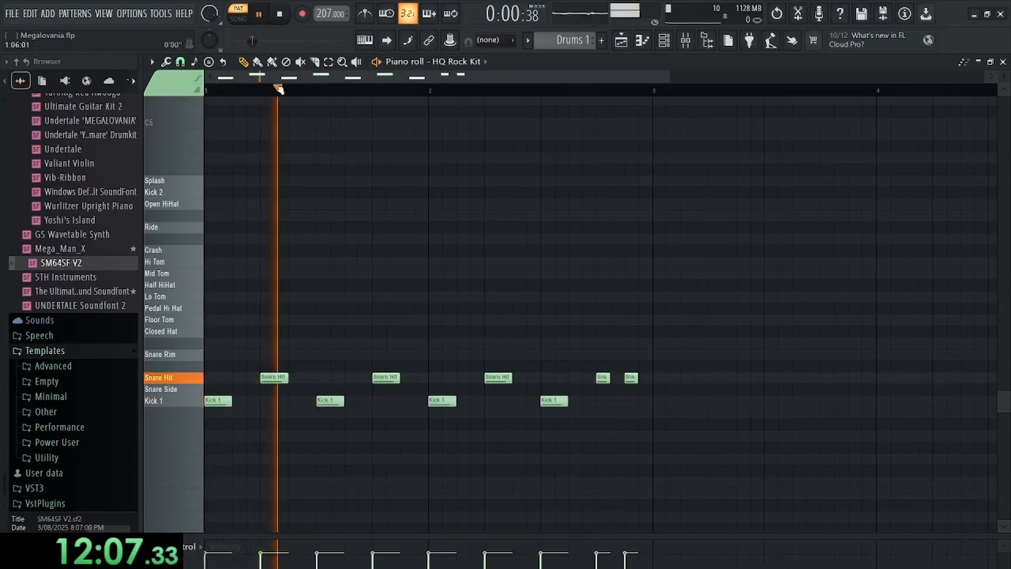
Set the tempo to 230 BPM, repeat the Drums 1 clip on Track 4 at bar 25, and play the song
{"action": "key", "text": "space"}
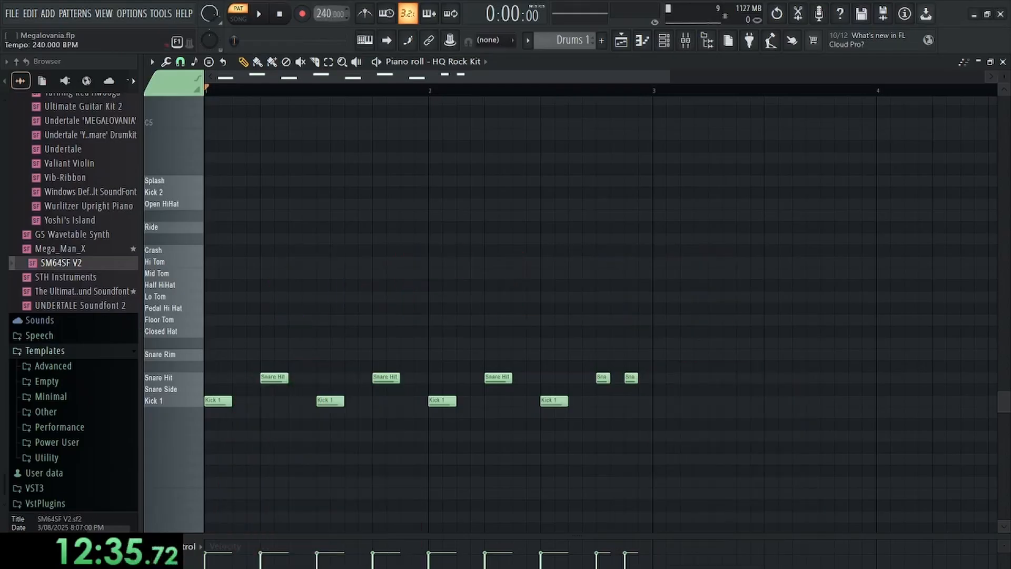
{"action": "key", "text": "space"}
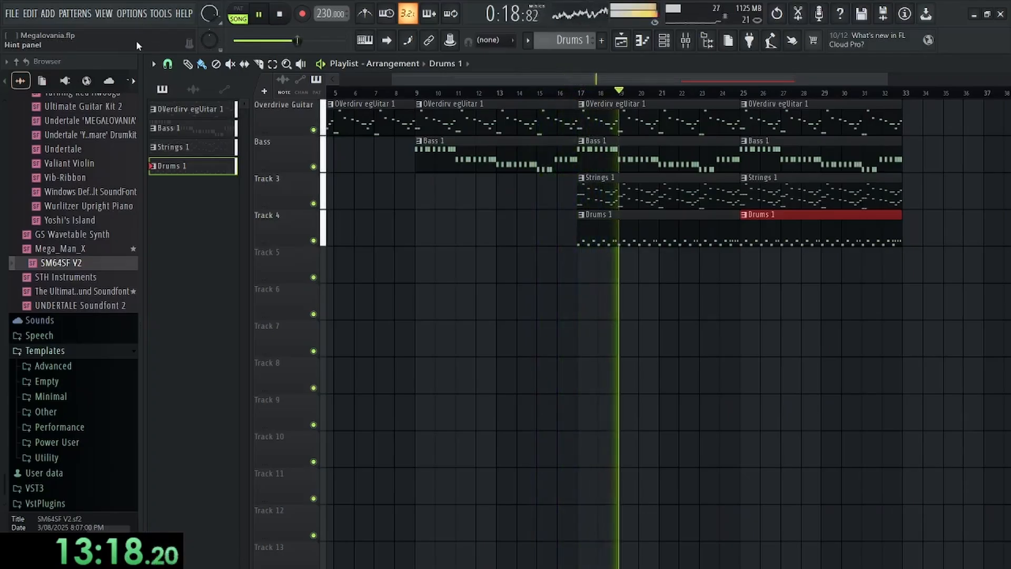
{"action": "left_click", "coordinate": [685, 41]}
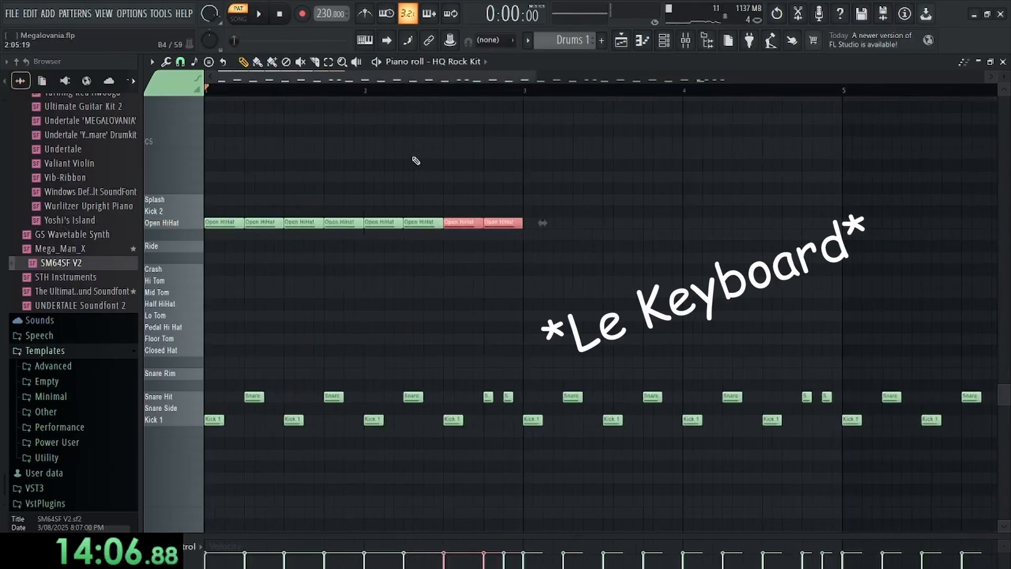
Duplicate the Open HiHat notes across the Drums 1 pattern above the kick and snare beat, and play it with the song
{"action": "key", "text": "ctrl+b"}
{"action": "key", "text": "ctrl+b"}
{"action": "key", "text": "ctrl+b"}
{"action": "key", "text": "ctrl+b"}
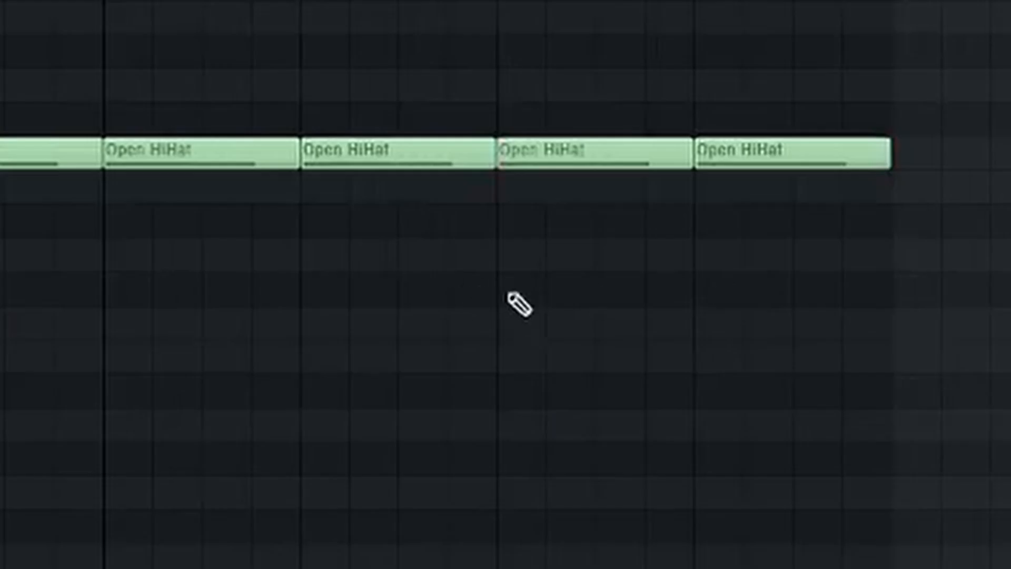
{"action": "left_click", "coordinate": [521, 287]}
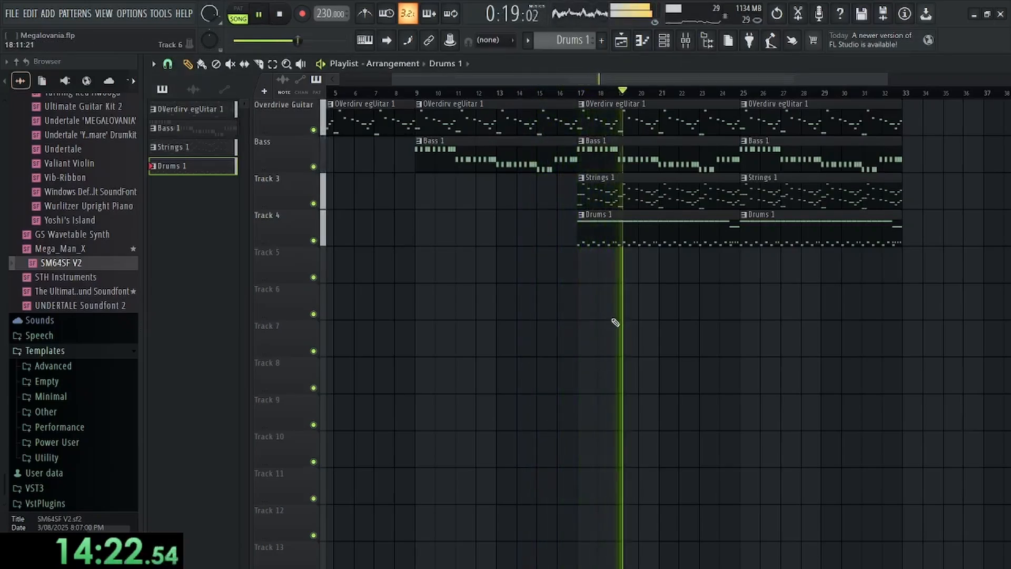
{"action": "scroll", "coordinate": [637, 317], "scroll_direction": "down", "scroll_amount": 2}
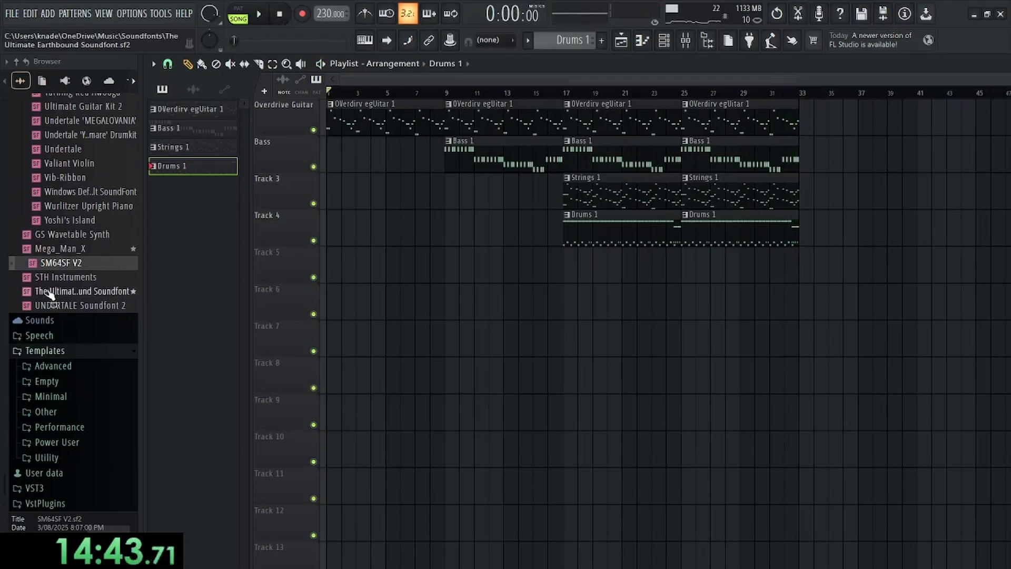
Add the STH Instruments soundfont as a new channel, route it to Insert 5 and create a pattern named Synth 1
{"action": "left_click", "coordinate": [664, 40]}
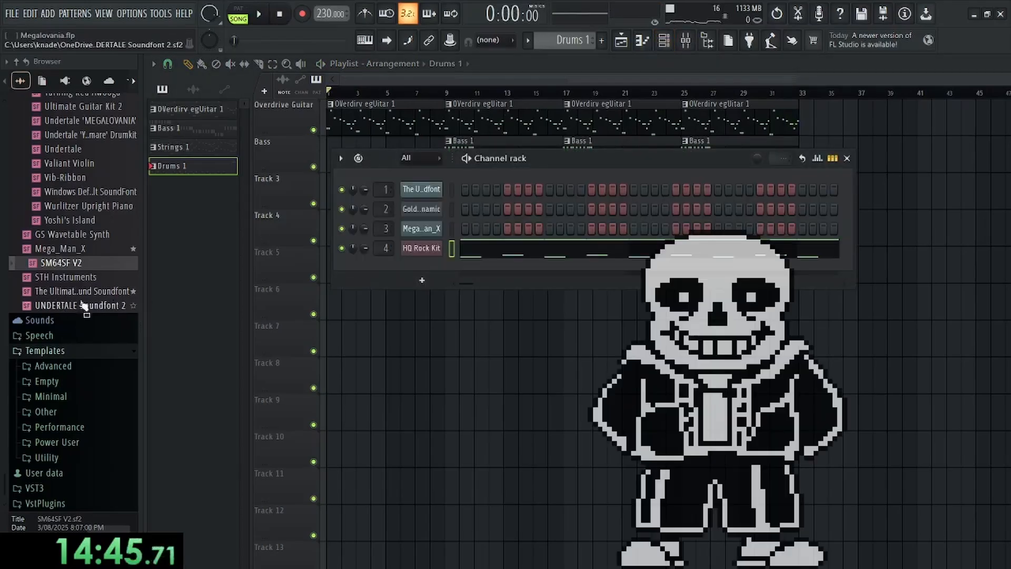
{"action": "left_click_drag", "start_coordinate": [71, 277], "coordinate": [425, 286]}
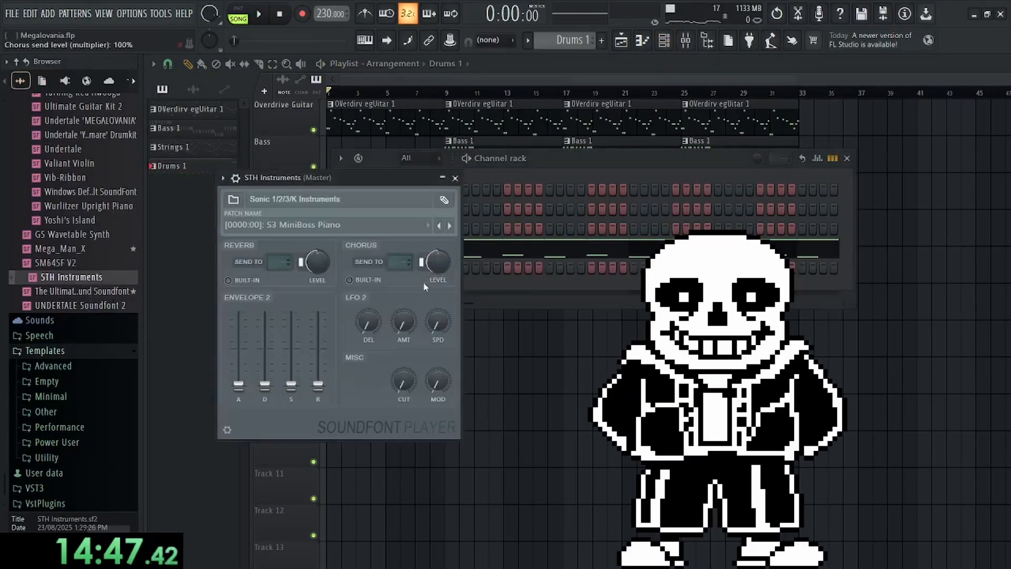
{"action": "left_click", "coordinate": [456, 178]}
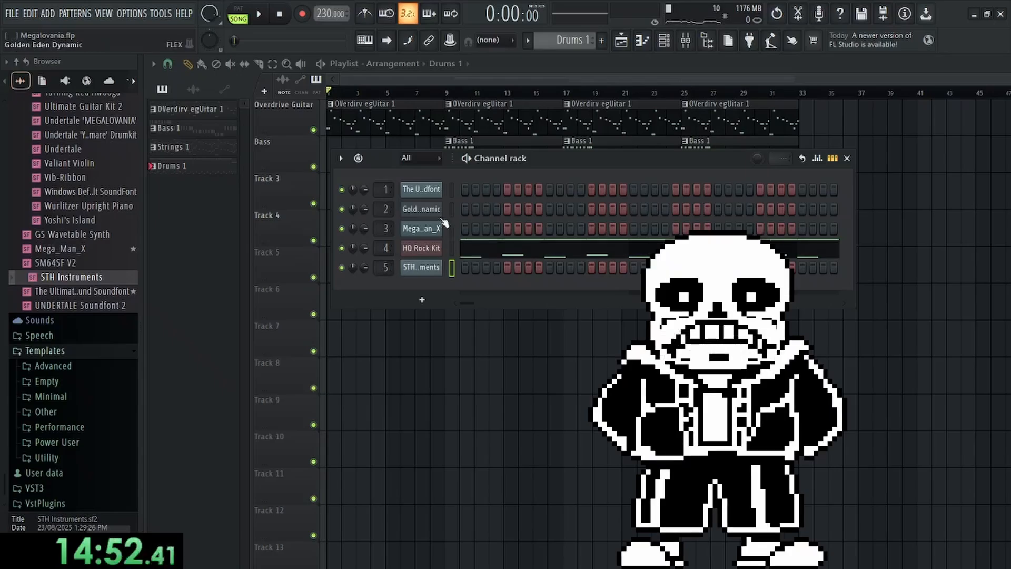
{"action": "left_click", "coordinate": [846, 158]}
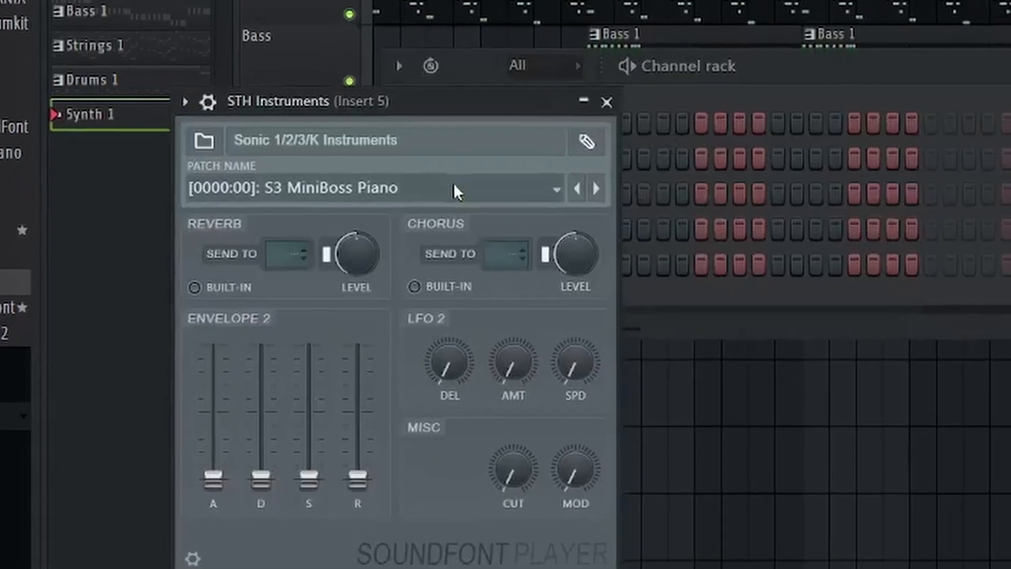
Draw a phrase of five short F5 notes, a short D5 and a long D5 for STH Instruments, and duplicate it from bar 3
{"action": "left_click", "coordinate": [197, 305]}
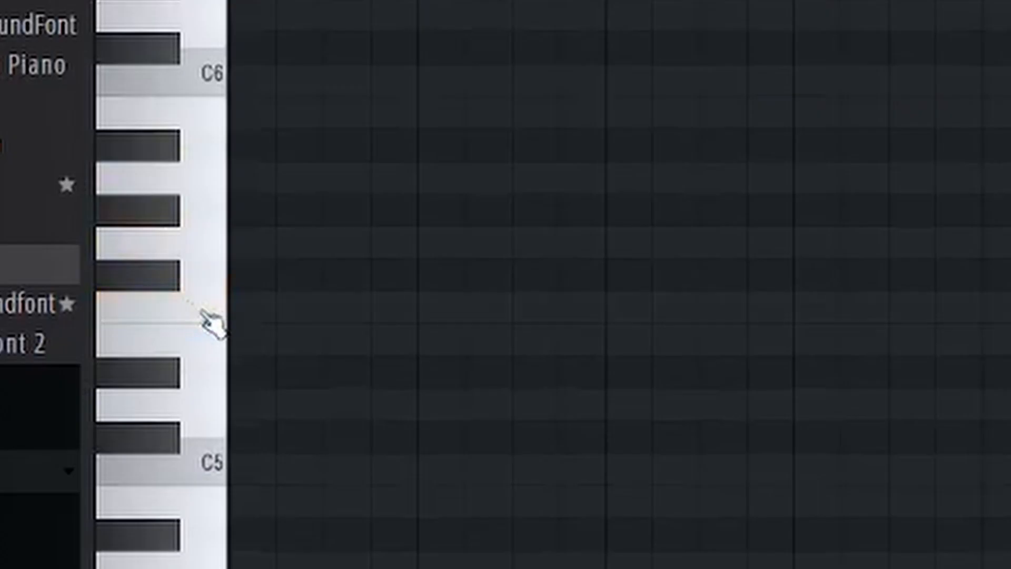
{"action": "left_click", "coordinate": [184, 416]}
{"action": "left_click", "coordinate": [258, 314]}
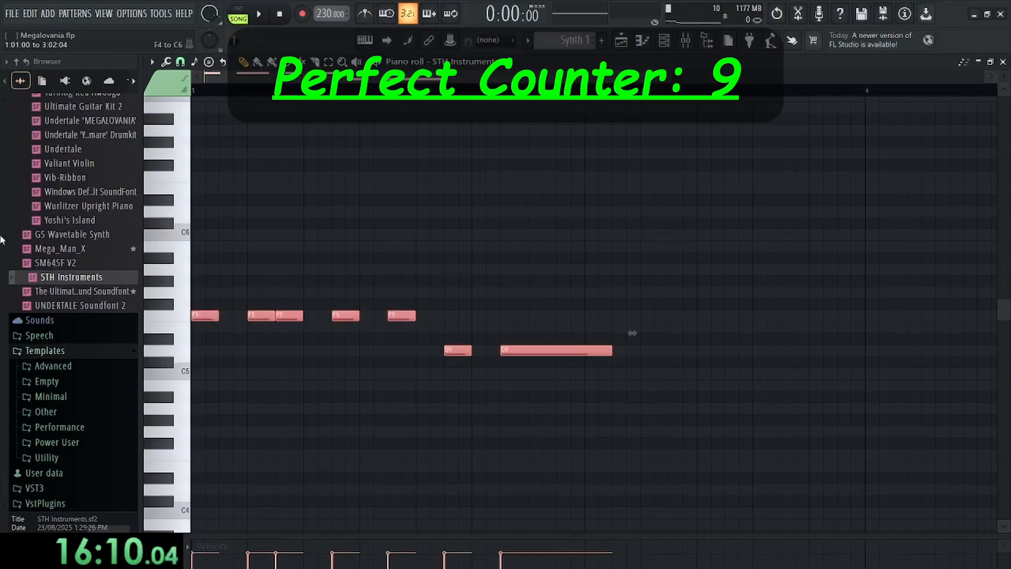
{"action": "key", "text": "ctrl+b"}
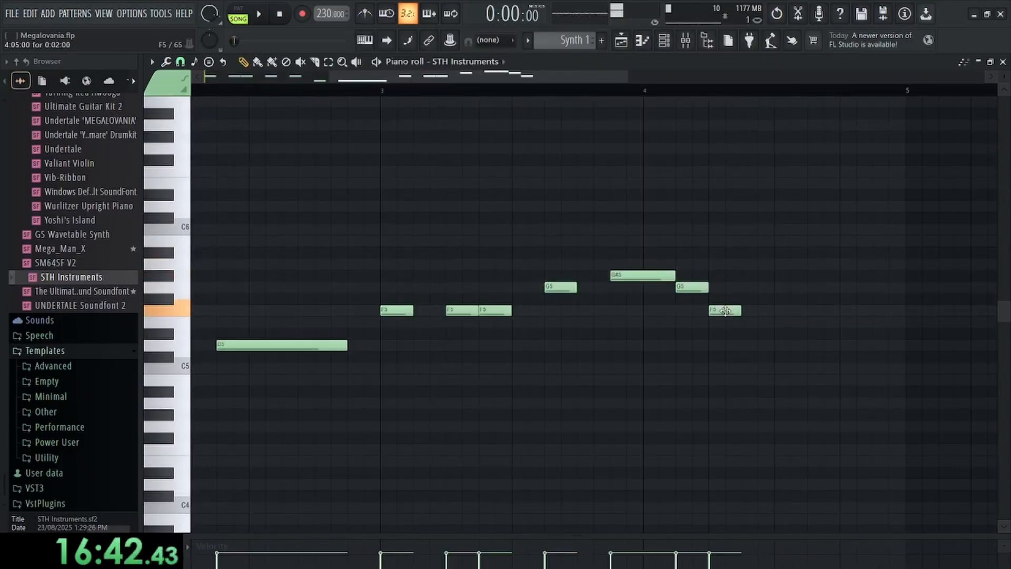
Extend the Synth 1 melody through bar 8, rising through G5, A5 and D6 to long C6 and A6 notes, checking it by playback
{"action": "left_click", "coordinate": [258, 14]}
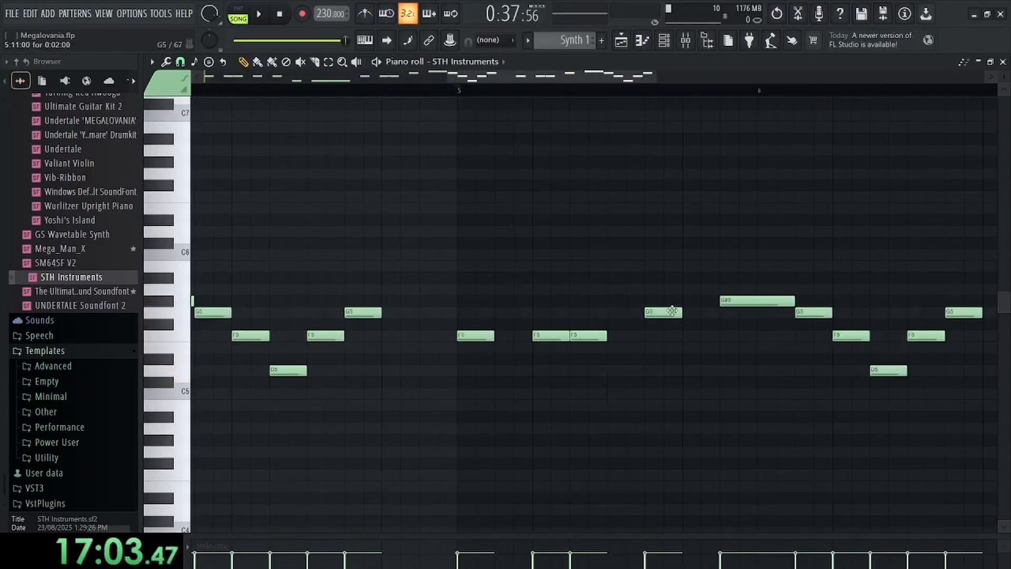
{"action": "scroll", "coordinate": [515, 365], "scroll_direction": "right", "scroll_amount": 3}
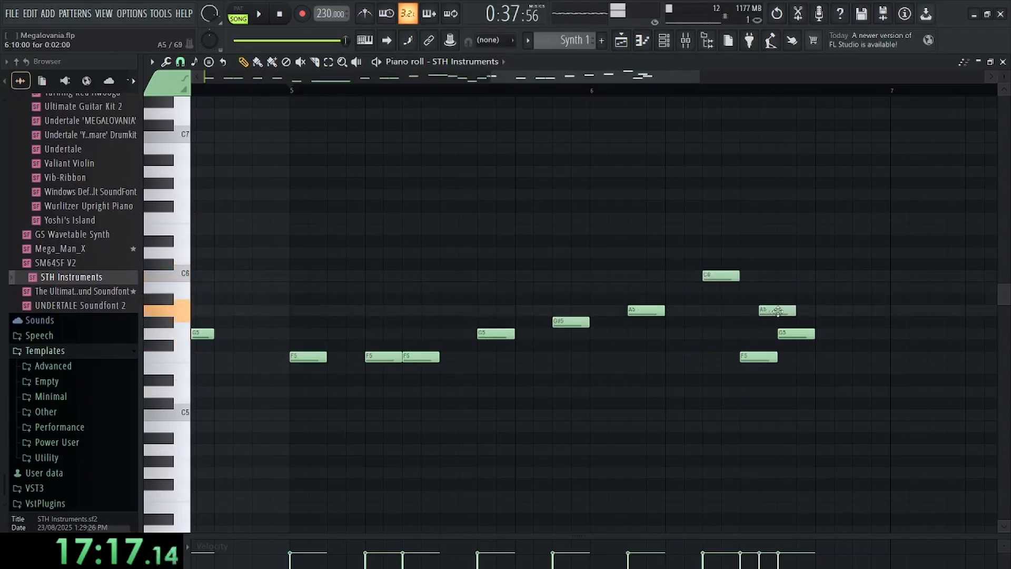
{"action": "key", "text": "space"}
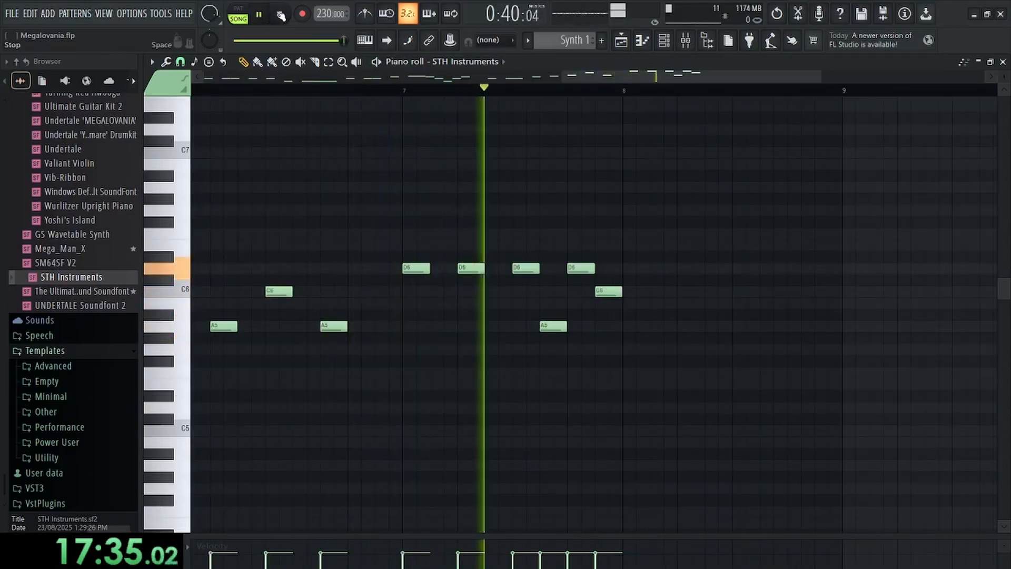
{"action": "key", "text": "space"}
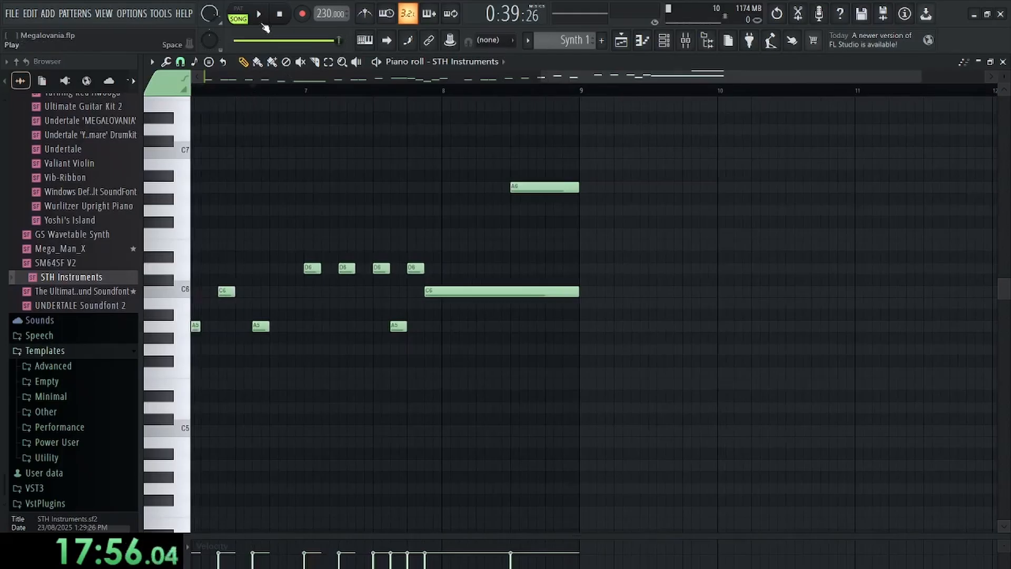
Place Synth 1 on Track 5 at bar 33 and copy the guitar, bass, strings and drums clips to bar 33
{"action": "left_click", "coordinate": [263, 24]}
{"action": "scroll", "coordinate": [337, 211], "scroll_direction": "down", "scroll_amount": 4}
{"action": "left_click_drag", "start_coordinate": [336, 201], "coordinate": [755, 192]}
{"action": "scroll", "coordinate": [737, 187], "scroll_direction": "down", "scroll_amount": 1}
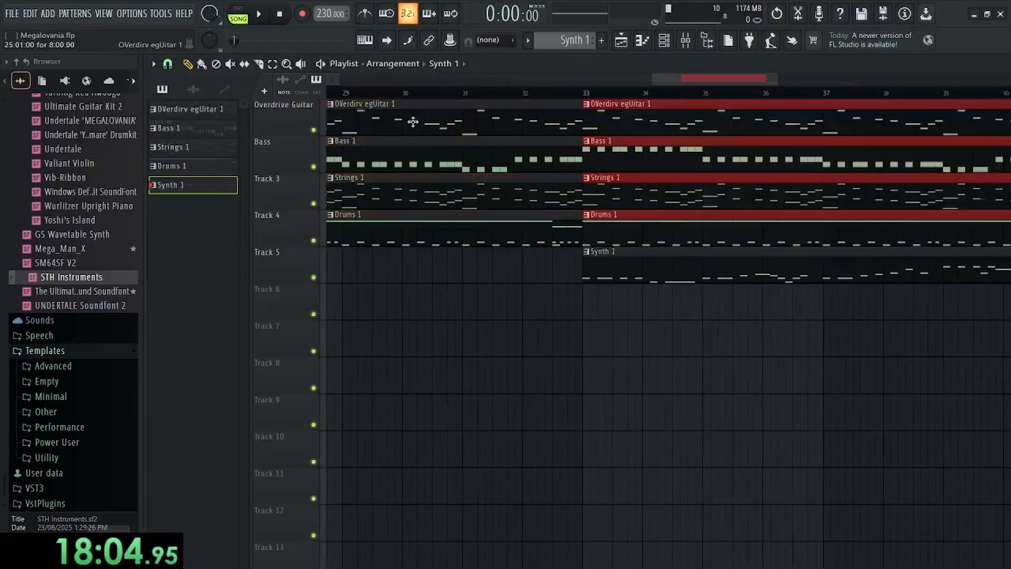
{"action": "scroll", "coordinate": [948, 186], "scroll_direction": "down", "scroll_amount": 3}
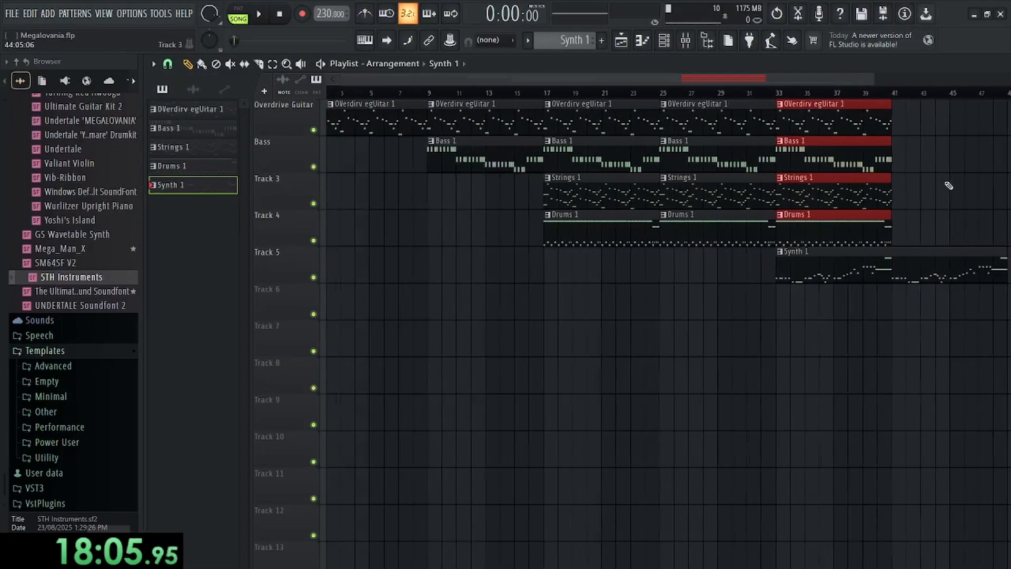
Double the full 16-bar Synth 1 melody one octave higher and play it back
{"action": "scroll", "coordinate": [583, 95], "scroll_direction": "down", "scroll_amount": 1}
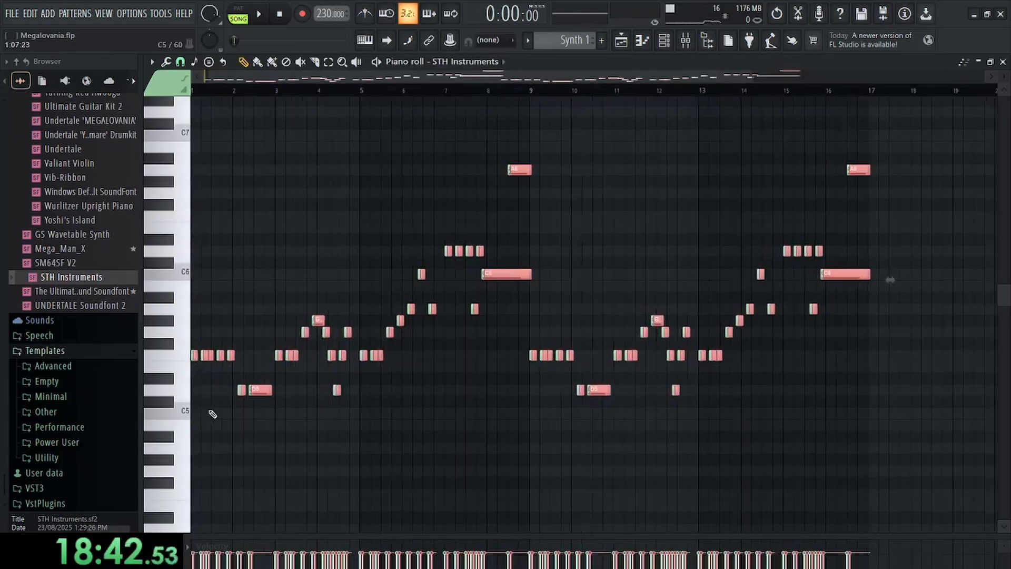
{"action": "scroll", "coordinate": [210, 413], "scroll_direction": "up", "scroll_amount": 2}
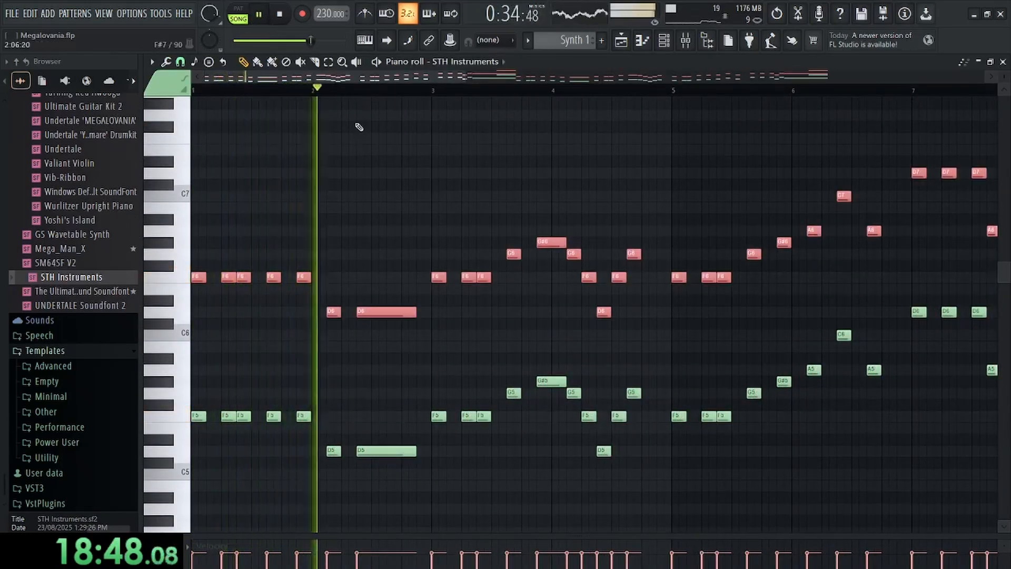
{"action": "scroll", "coordinate": [367, 168], "scroll_direction": "down", "scroll_amount": 2}
Route mixer track Insert 5 only to the Reverb track while the song plays
{"action": "left_click", "coordinate": [663, 41]}
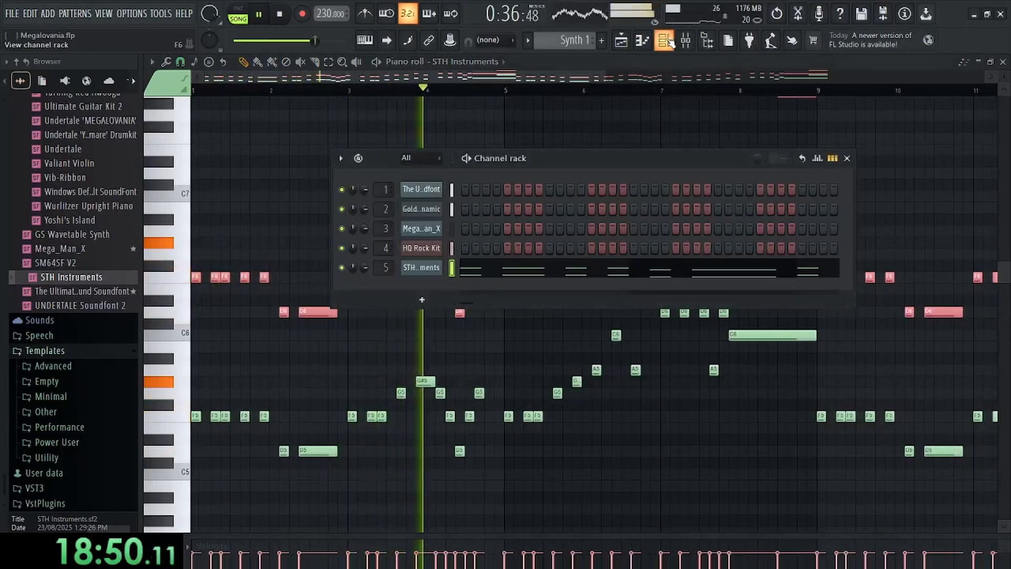
{"action": "left_click", "coordinate": [663, 42]}
{"action": "left_click", "coordinate": [663, 42]}
{"action": "left_click", "coordinate": [663, 42]}
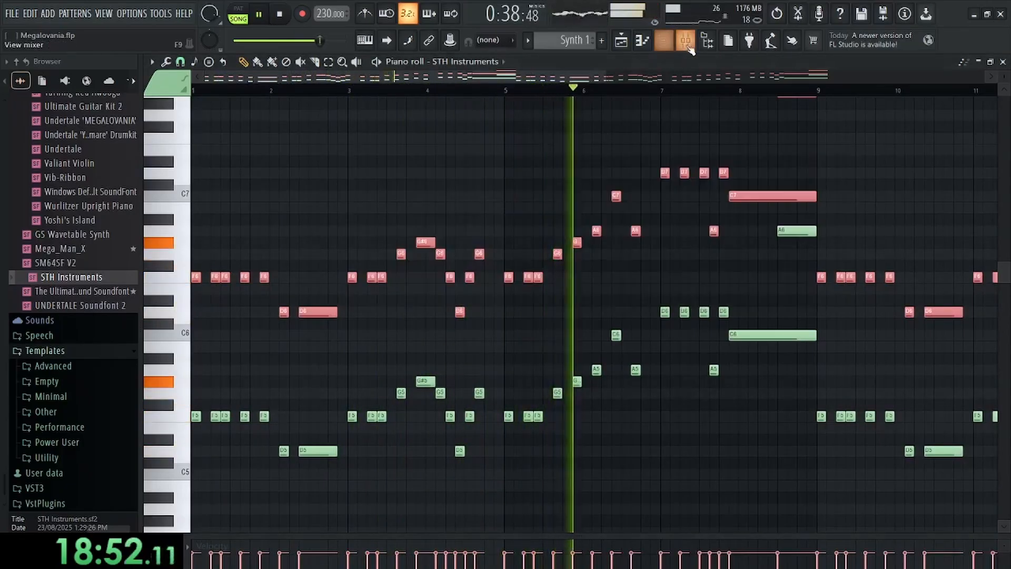
{"action": "left_click", "coordinate": [684, 42]}
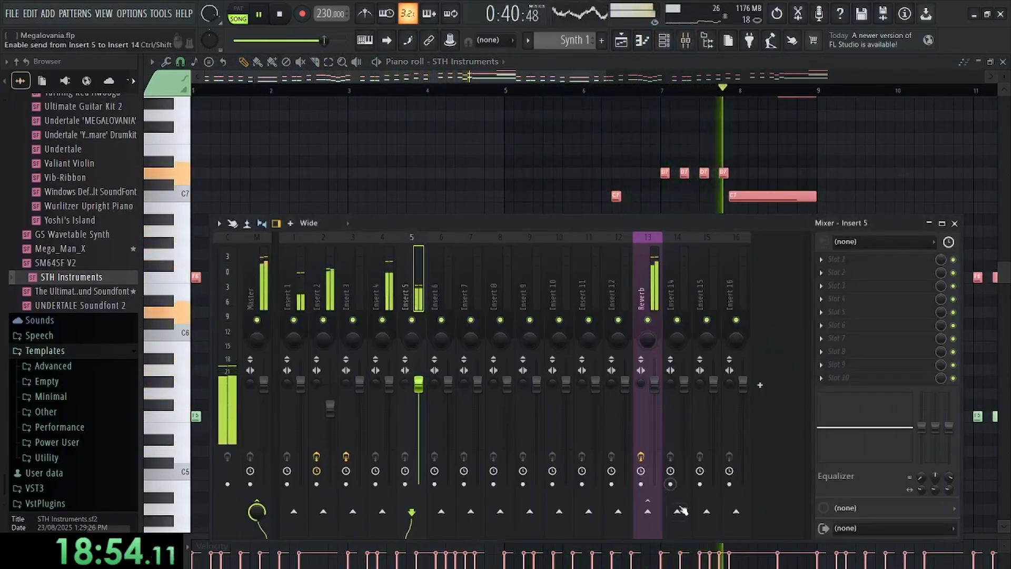
{"action": "left_click", "coordinate": [647, 510]}
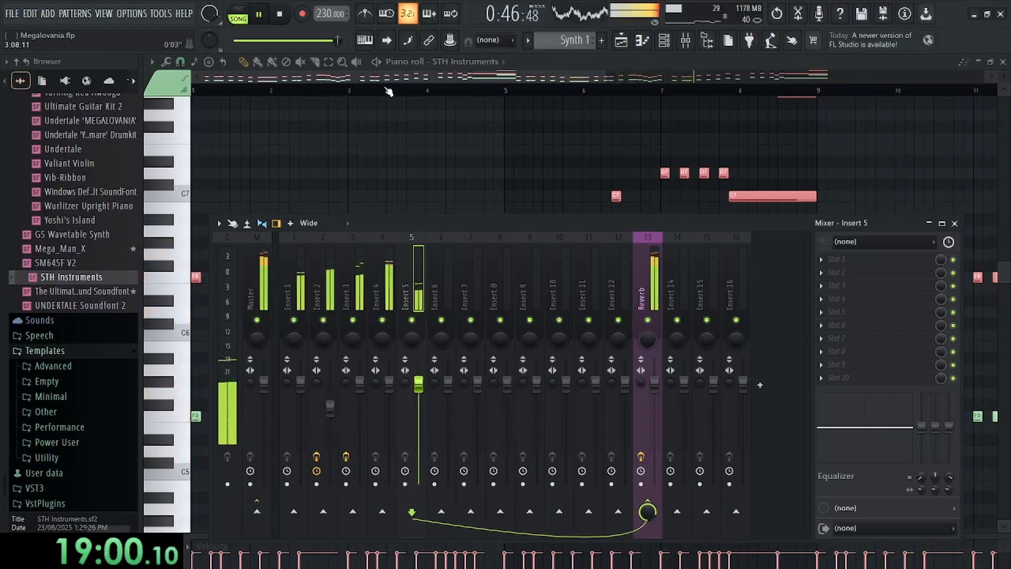
Add BC Free Amp to Insert 5 and audition its Modern Drive presets, including 666 Mids, Boosted Lead and Bright Dist, while replaying the section
{"action": "left_click", "coordinate": [199, 91]}
{"action": "left_click", "coordinate": [665, 41]}
{"action": "left_click", "coordinate": [668, 42]}
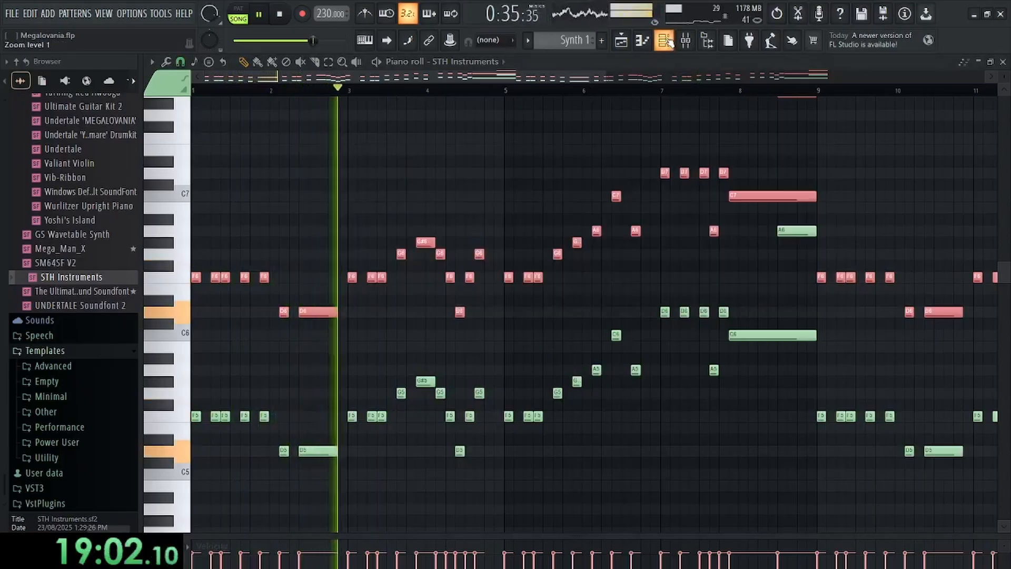
{"action": "left_click", "coordinate": [685, 41]}
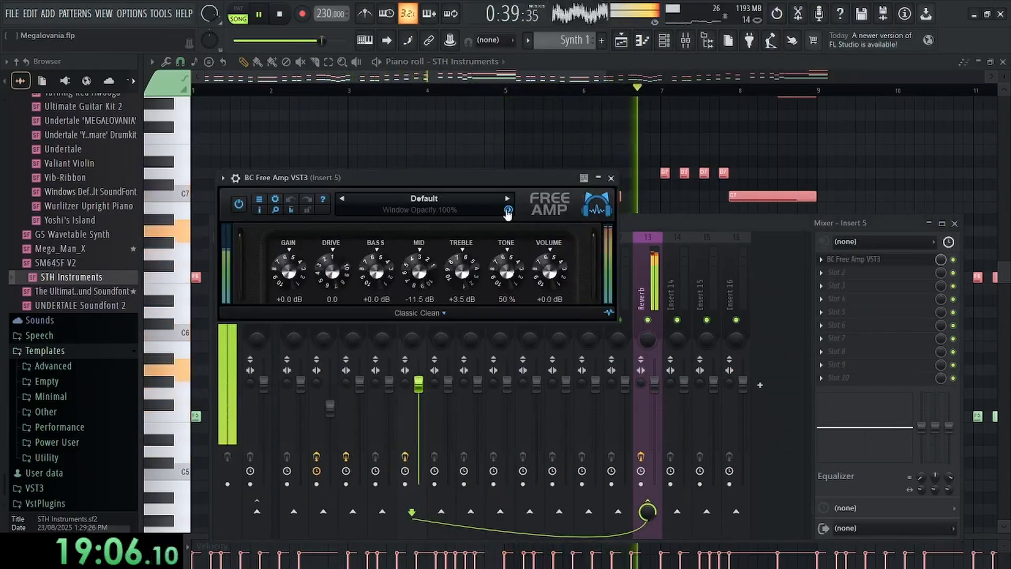
{"action": "left_click", "coordinate": [509, 199]}
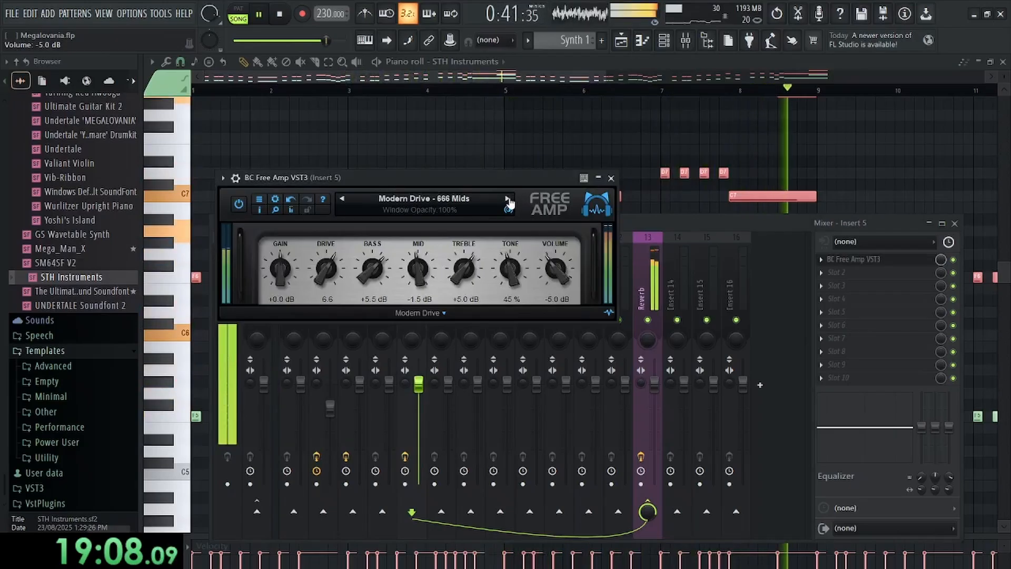
{"action": "left_click", "coordinate": [507, 199]}
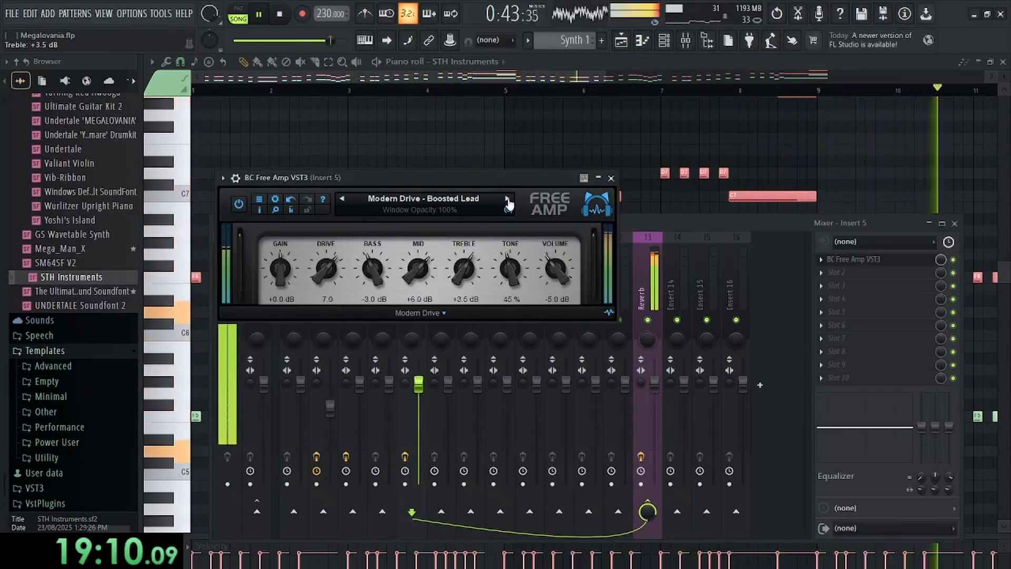
{"action": "left_click", "coordinate": [507, 199]}
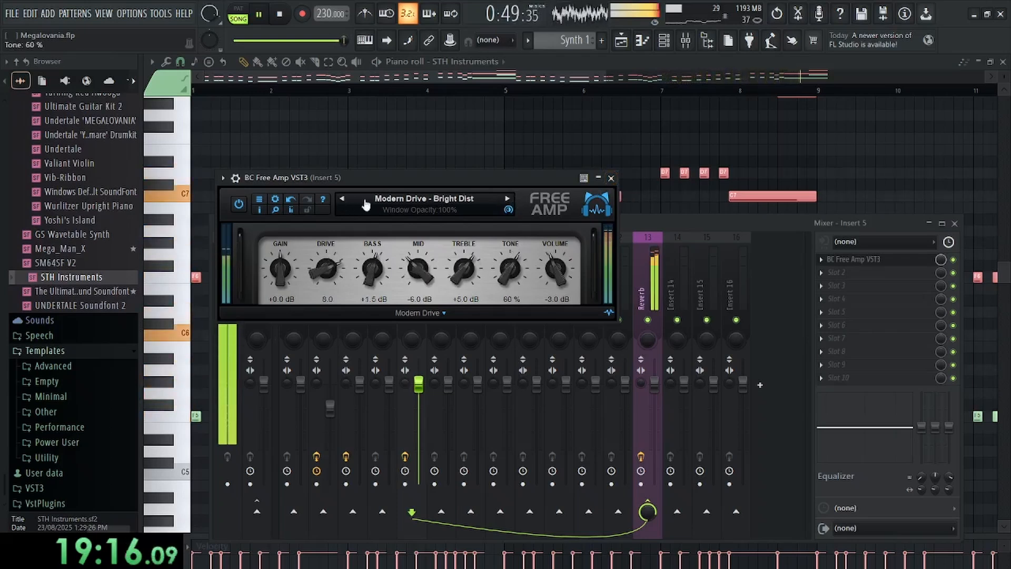
{"action": "left_click", "coordinate": [508, 199]}
{"action": "left_click", "coordinate": [610, 178]}
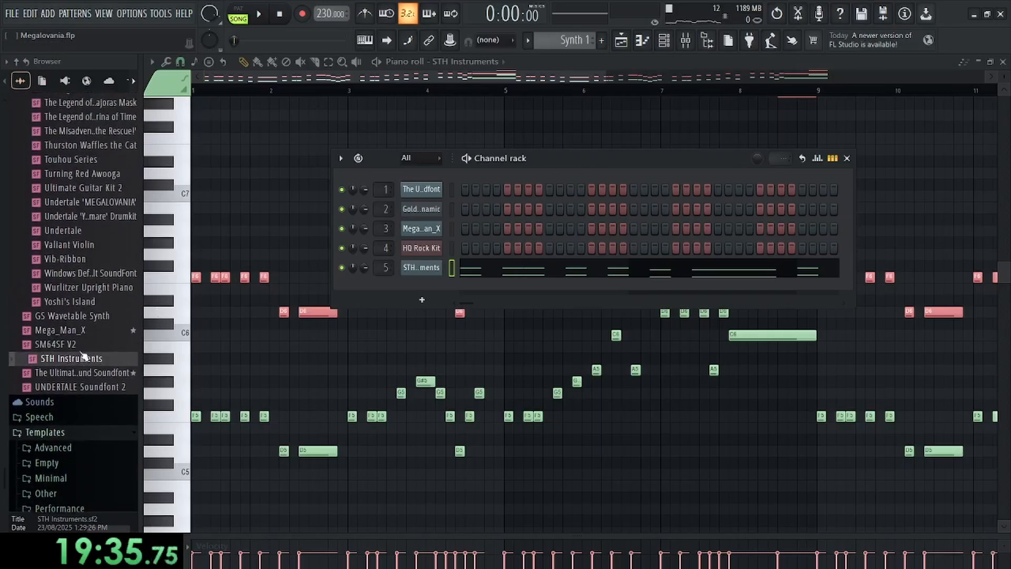
Replace STH Instruments in channel 5 with the GS Wavetable Synth soundfont and open its patch list
{"action": "left_click", "coordinate": [71, 323]}
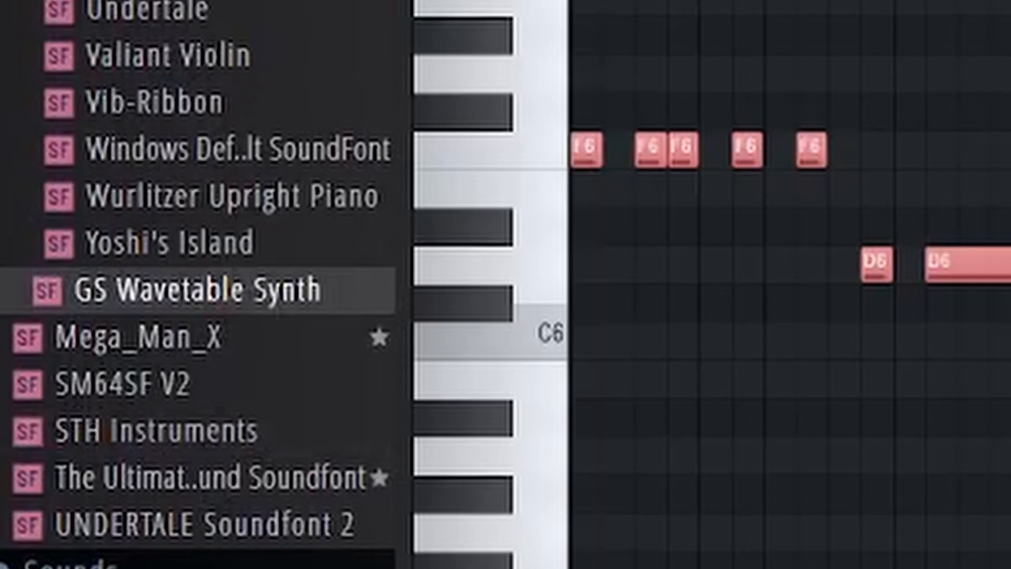
{"action": "left_click_drag", "start_coordinate": [74, 320], "coordinate": [112, 319]}
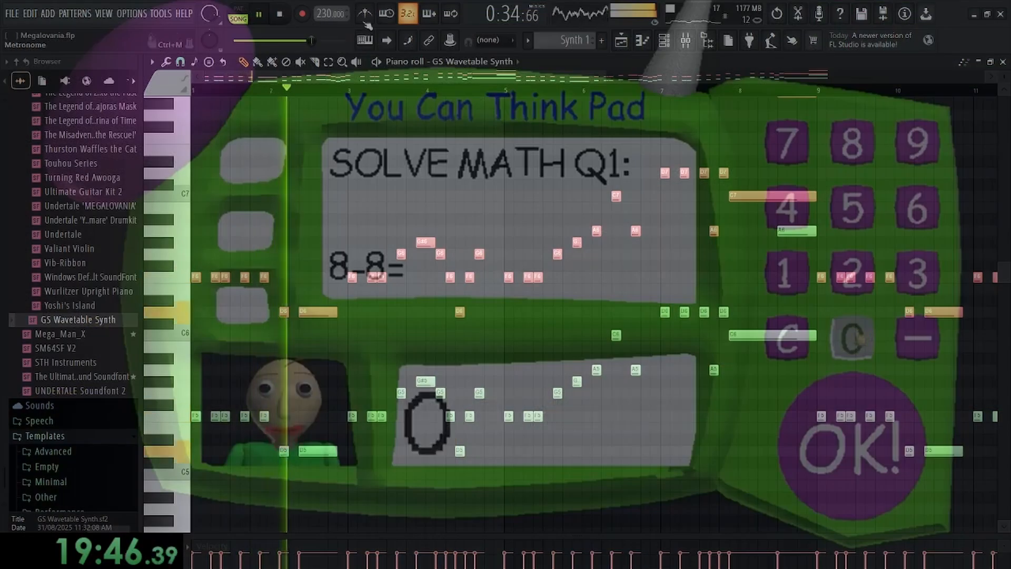
{"action": "left_click", "coordinate": [672, 43]}
{"action": "left_click", "coordinate": [427, 273]}
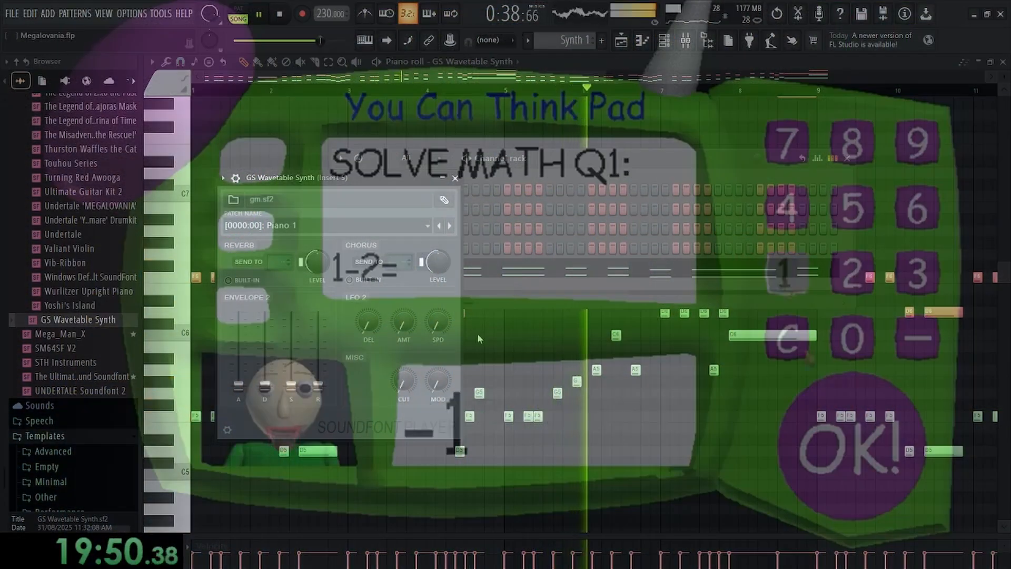
{"action": "left_click", "coordinate": [357, 226]}
{"action": "left_click", "coordinate": [357, 226]}
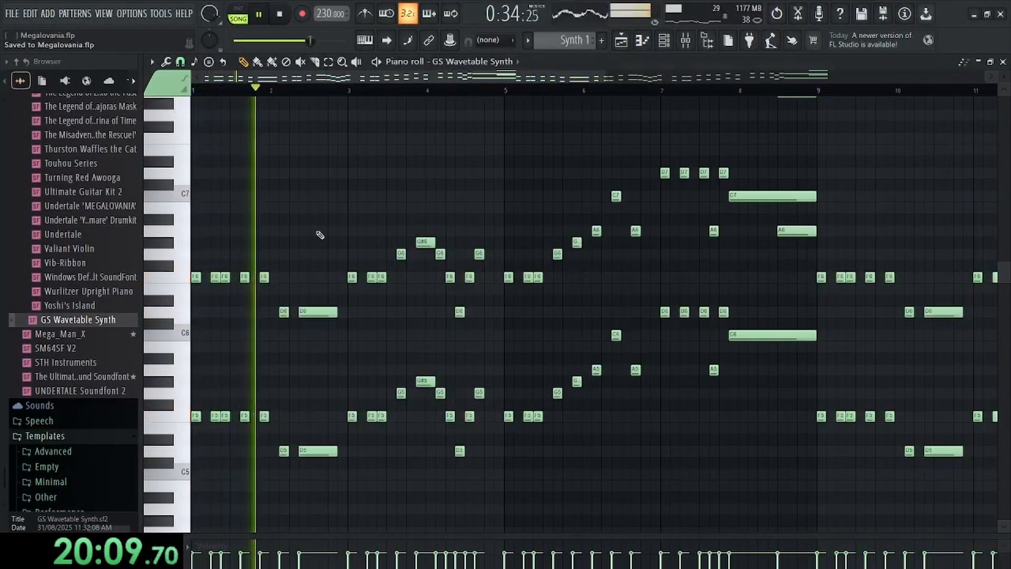
Replay the Synth 1 melody through GS Wavetable Synth, stop playback and audition a single note
{"action": "left_click", "coordinate": [281, 16]}
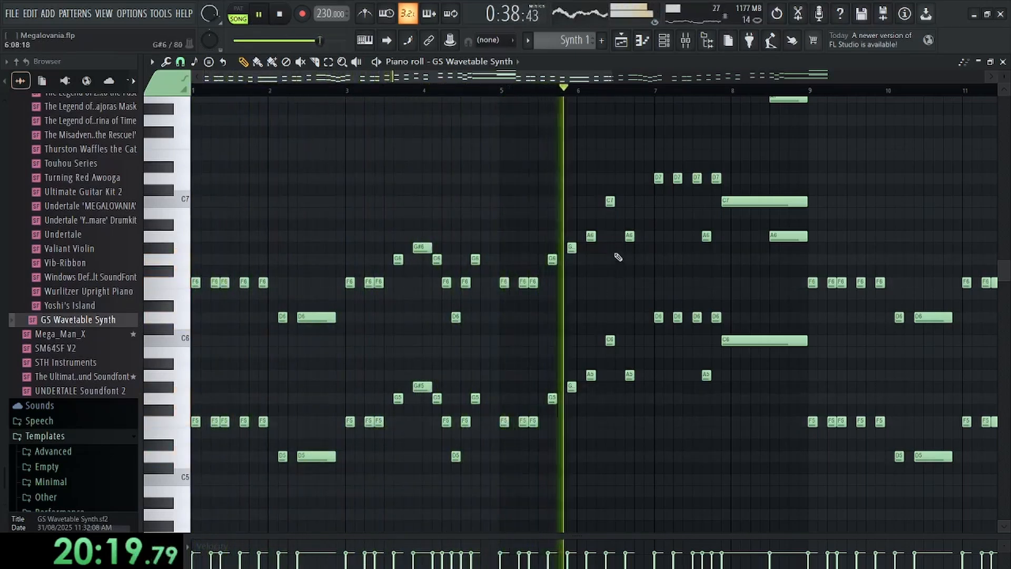
{"action": "left_click_drag", "start_coordinate": [586, 231], "coordinate": [346, 264]}
{"action": "scroll", "coordinate": [400, 237], "scroll_direction": "down", "scroll_amount": 2}
{"action": "left_click_drag", "start_coordinate": [453, 176], "coordinate": [364, 182]}
{"action": "key", "text": "space"}
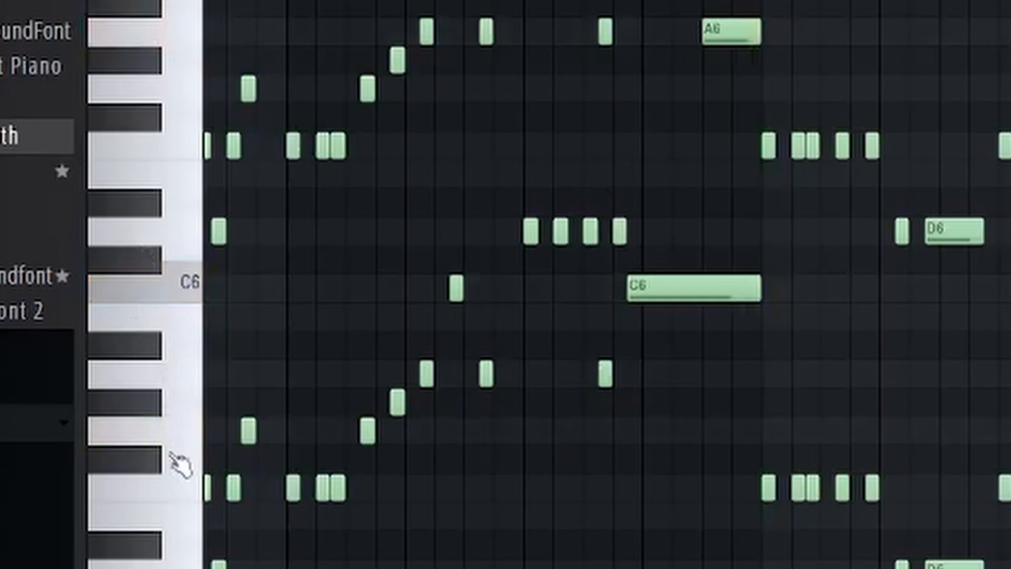
{"action": "left_click", "coordinate": [177, 423]}
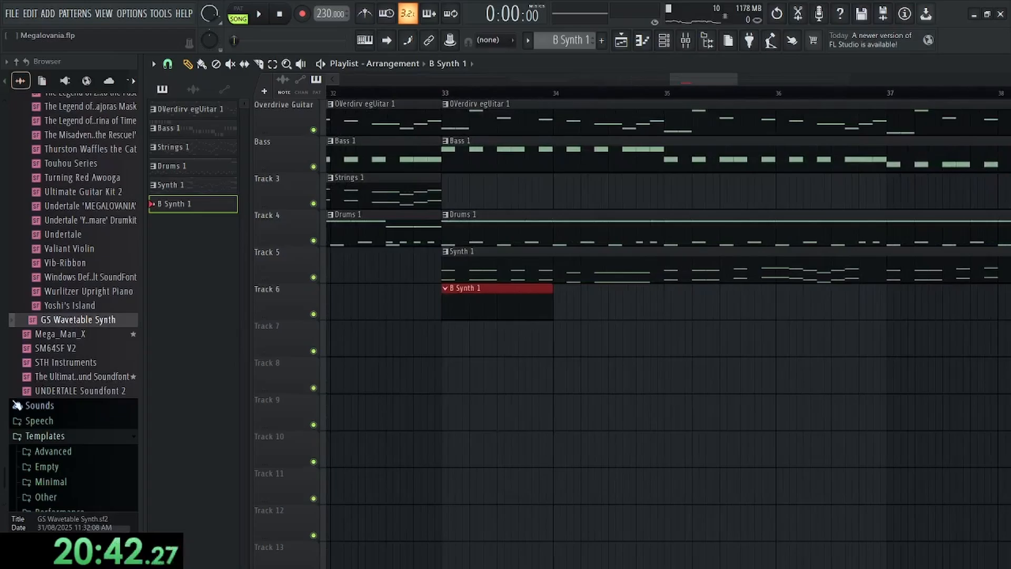
Browse the soundfont collection and load Pokémon Emerald as new channel 6 for the B Synth 1 pattern
{"action": "scroll", "coordinate": [52, 434], "scroll_direction": "up", "scroll_amount": 2}
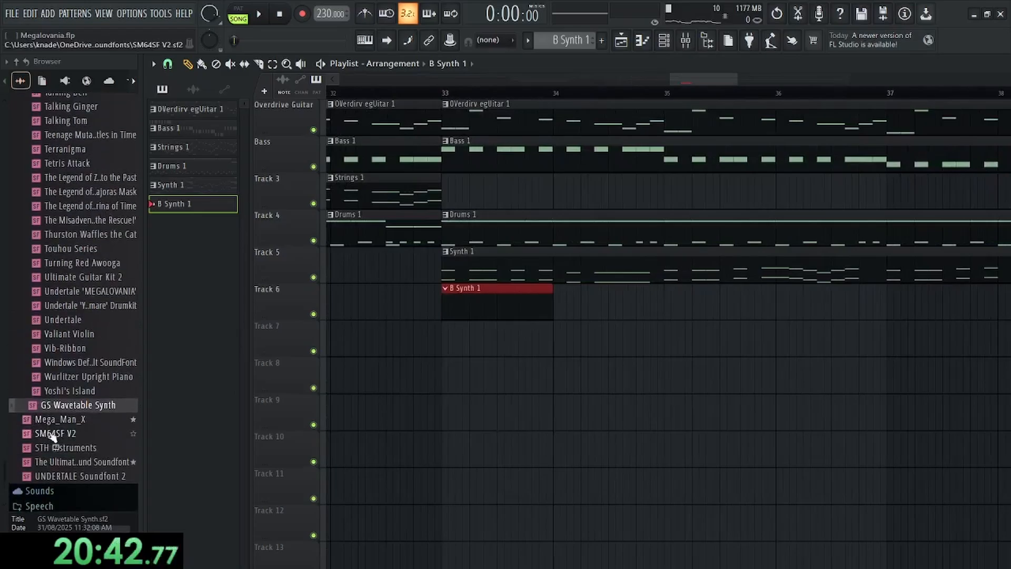
{"action": "left_click", "coordinate": [665, 44]}
{"action": "scroll", "coordinate": [61, 299], "scroll_direction": "up", "scroll_amount": 15}
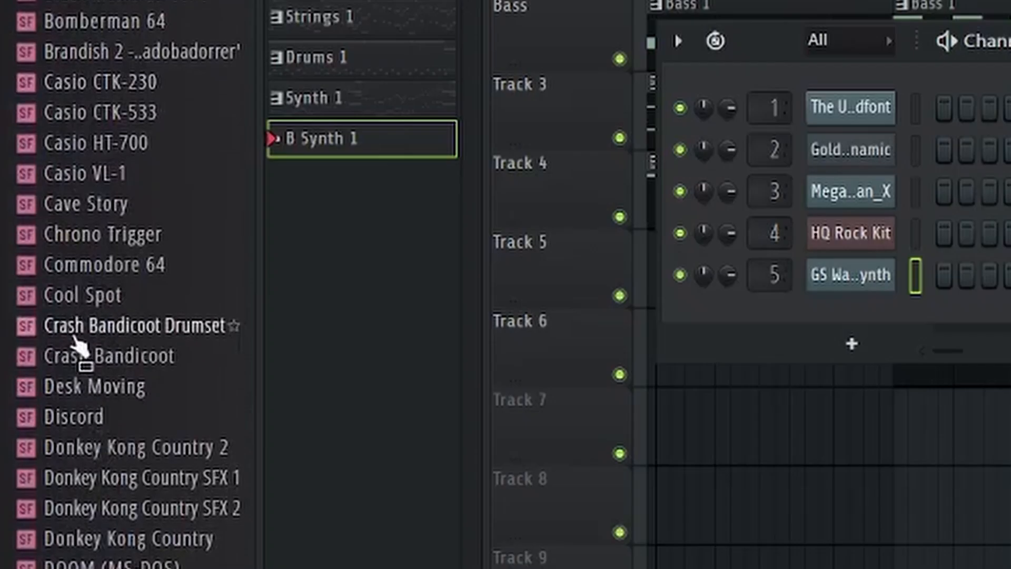
{"action": "scroll", "coordinate": [94, 368], "scroll_direction": "down", "scroll_amount": 6}
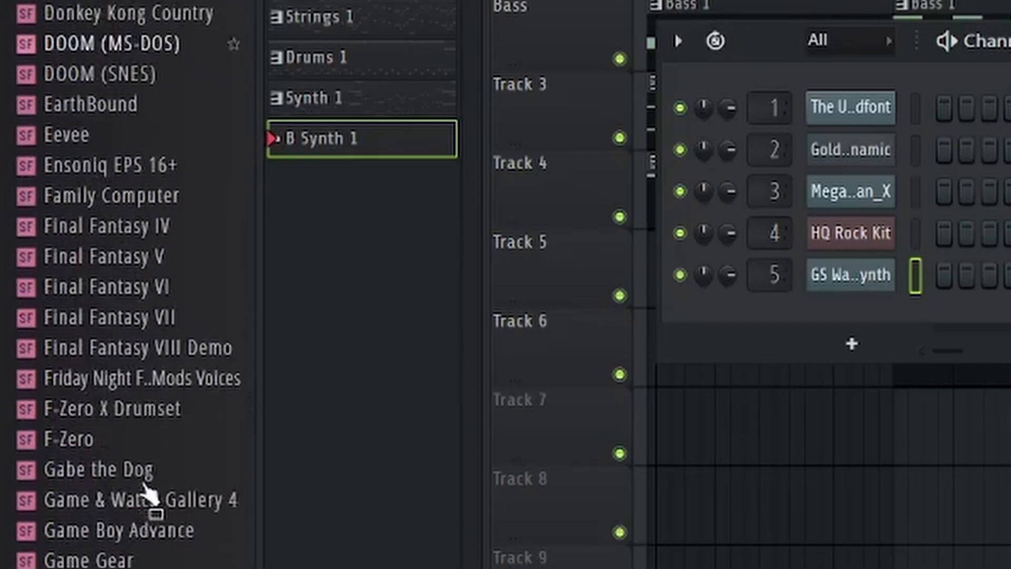
{"action": "scroll", "coordinate": [149, 494], "scroll_direction": "down", "scroll_amount": 8}
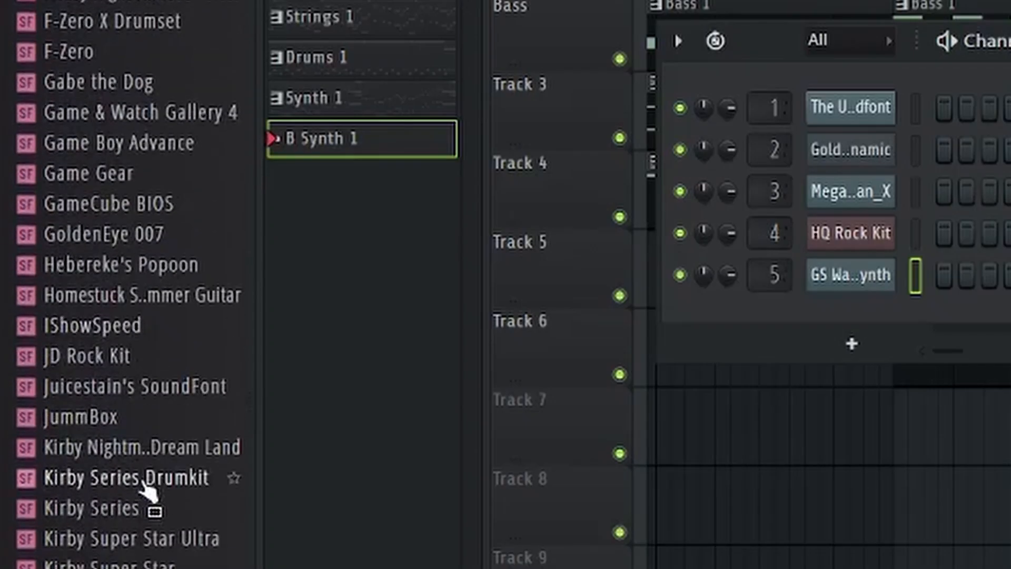
{"action": "scroll", "coordinate": [134, 490], "scroll_direction": "down", "scroll_amount": 6}
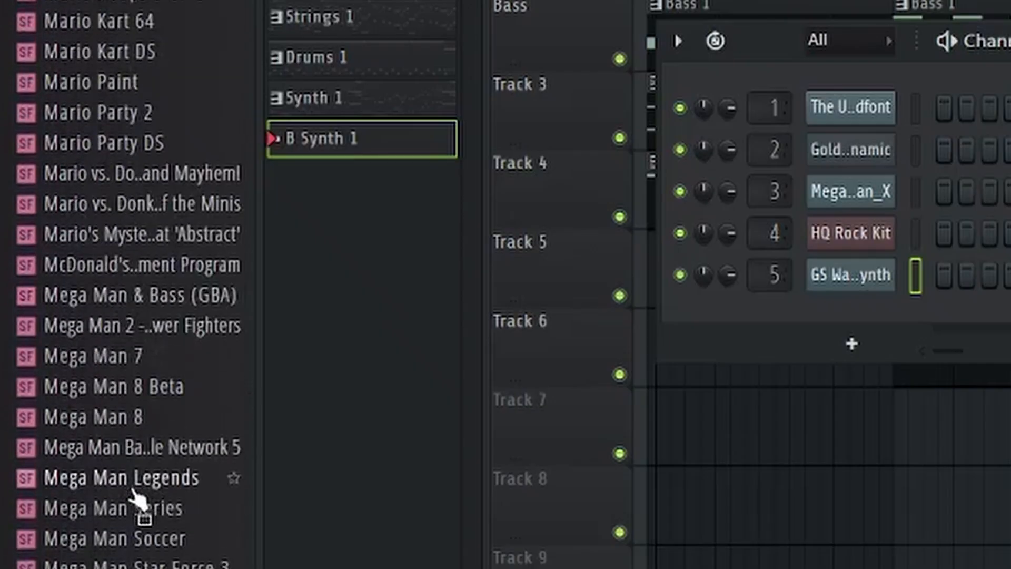
{"action": "left_click_drag", "start_coordinate": [84, 277], "coordinate": [443, 283]}
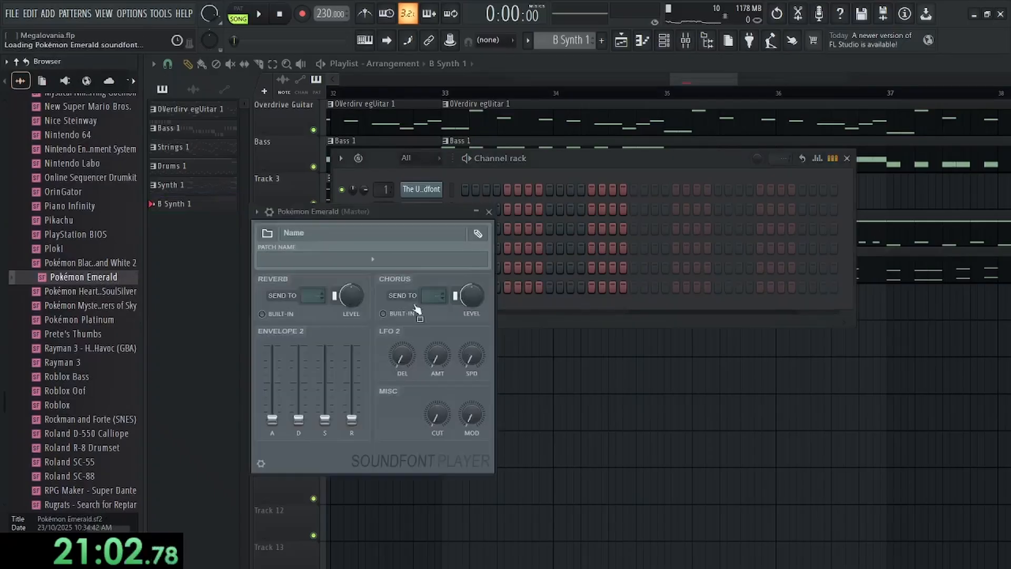
{"action": "left_click", "coordinate": [488, 211]}
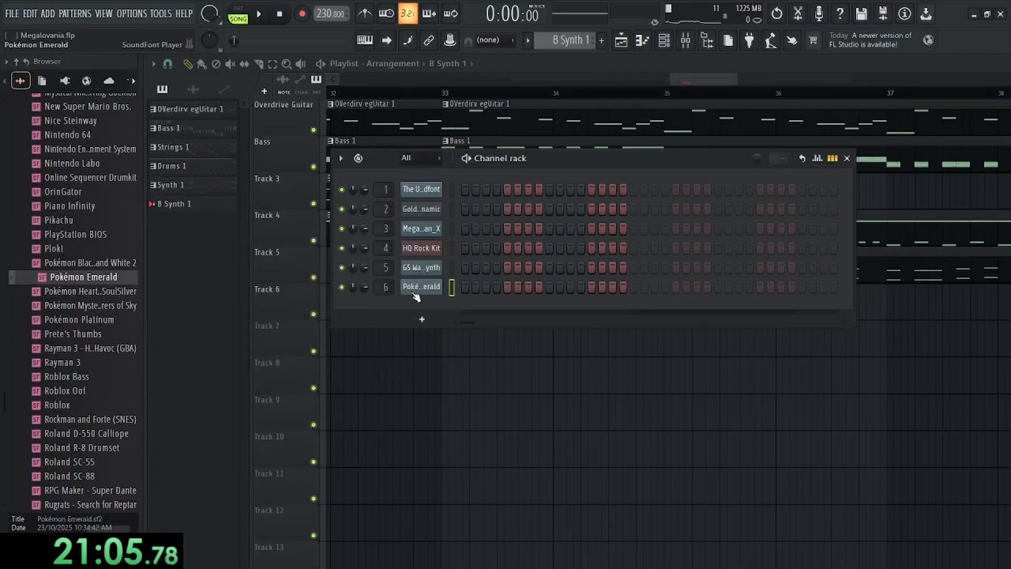
Audition notes on the Pokémon Emerald channel and set its patch to Trumpet 2
{"action": "left_click", "coordinate": [416, 295]}
{"action": "left_click", "coordinate": [652, 41]}
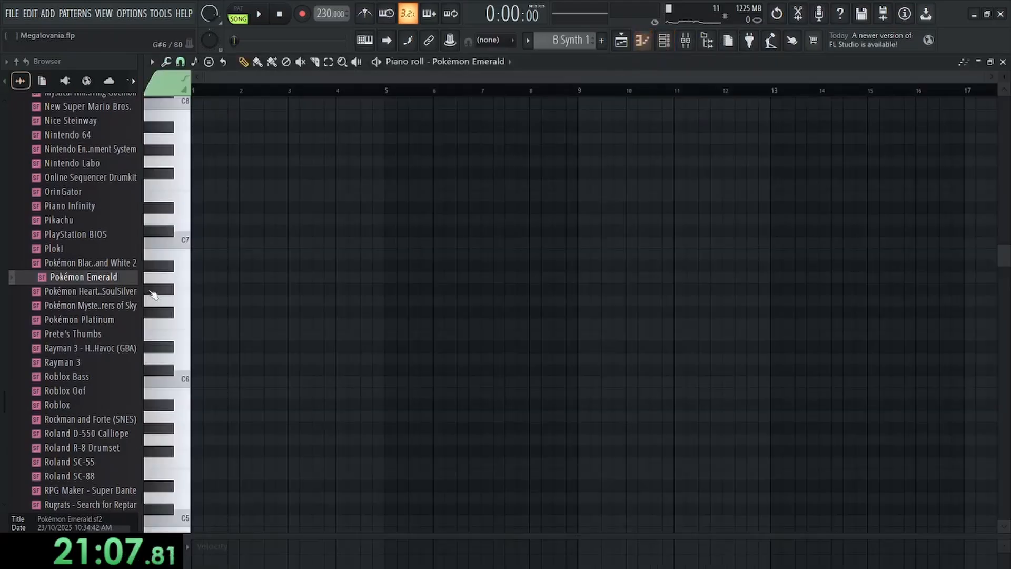
{"action": "scroll", "coordinate": [185, 316], "scroll_direction": "down", "scroll_amount": 2}
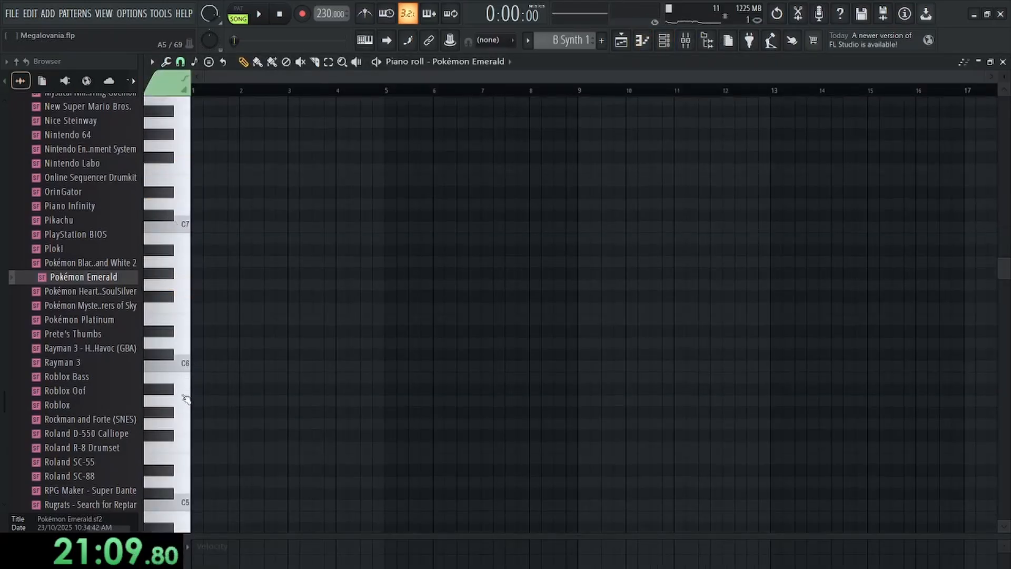
{"action": "left_click", "coordinate": [184, 389]}
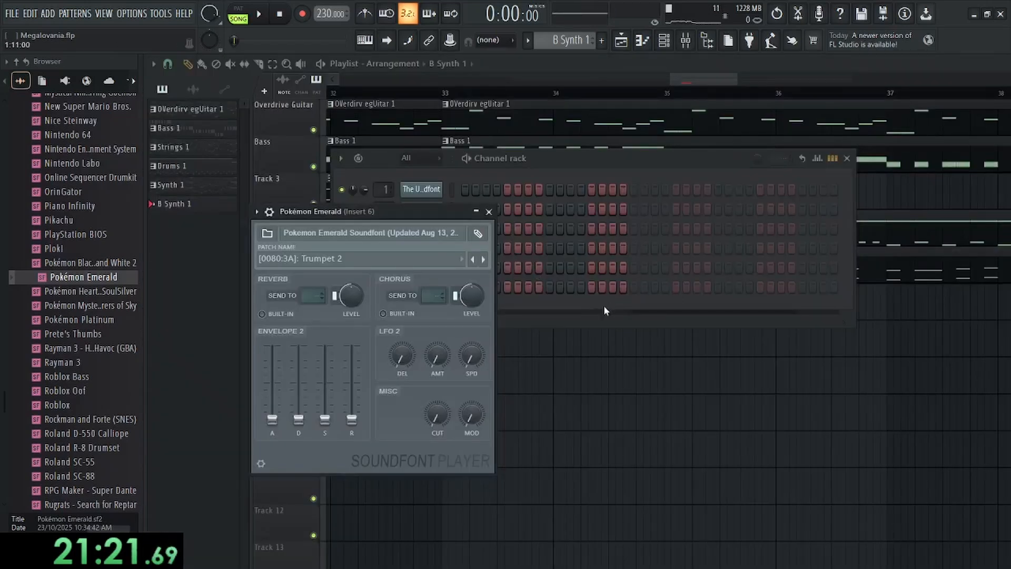
{"action": "left_click", "coordinate": [605, 309]}
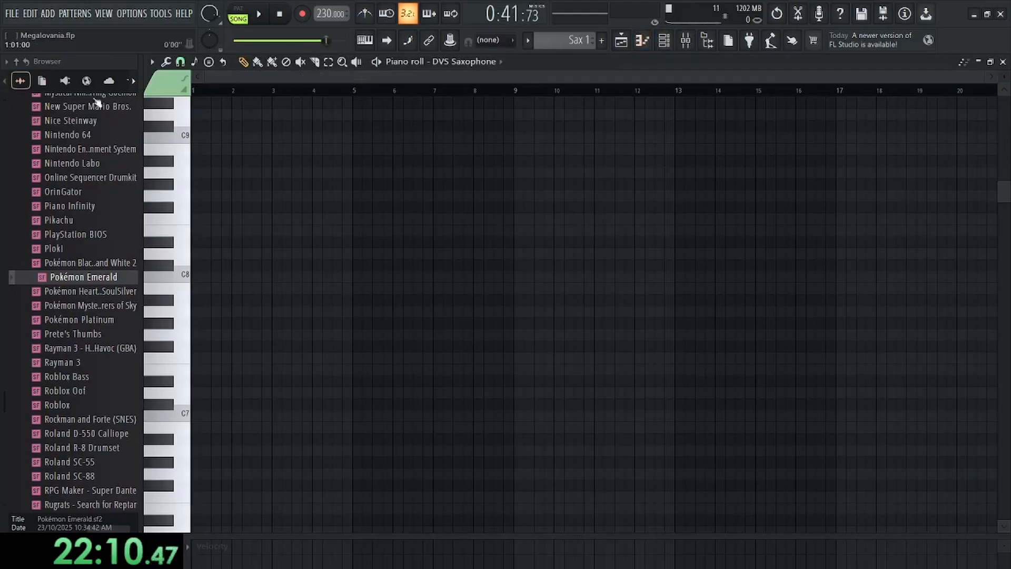
Fill the Sax 1 pattern on DVS Saxophone with an eight-bar single-line melody starting on repeated A5 notes
{"action": "key", "text": "ctrl+v"}
{"action": "scroll", "coordinate": [232, 337], "scroll_direction": "up", "scroll_amount": 4}
{"action": "mouse_move", "coordinate": [232, 347]}
{"action": "left_mouse_down"}
{"action": "mouse_move", "coordinate": [262, 181]}
{"action": "mouse_move", "coordinate": [661, 187]}
{"action": "mouse_move", "coordinate": [655, 206]}
{"action": "left_mouse_up"}
{"action": "scroll", "coordinate": [253, 179], "scroll_direction": "up", "scroll_amount": 3}
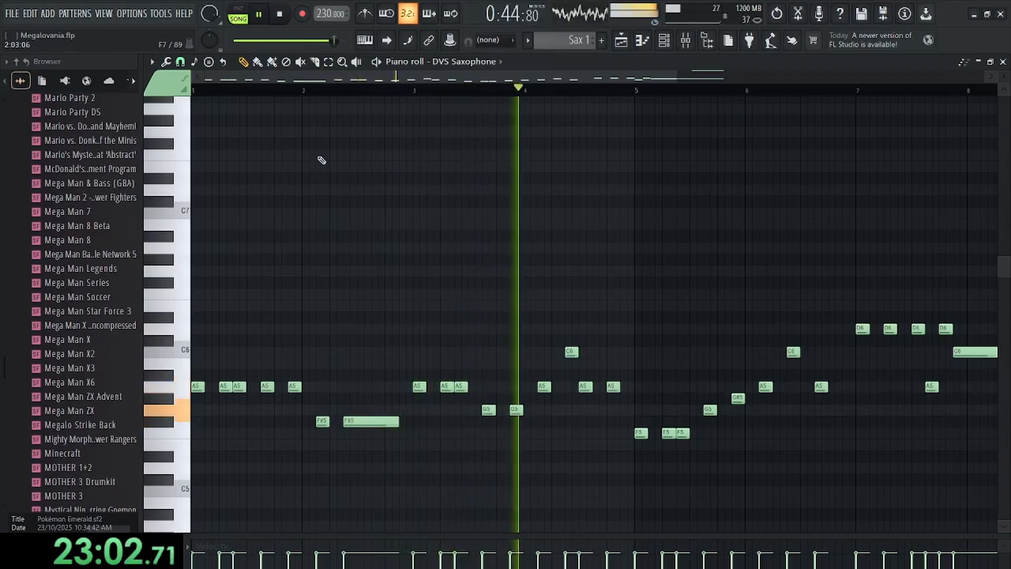
Correct the F#5 notes in bar 2 to G5 and play the Sax 1 pattern on its own
{"action": "left_click", "coordinate": [280, 14]}
{"action": "left_click", "coordinate": [257, 15]}
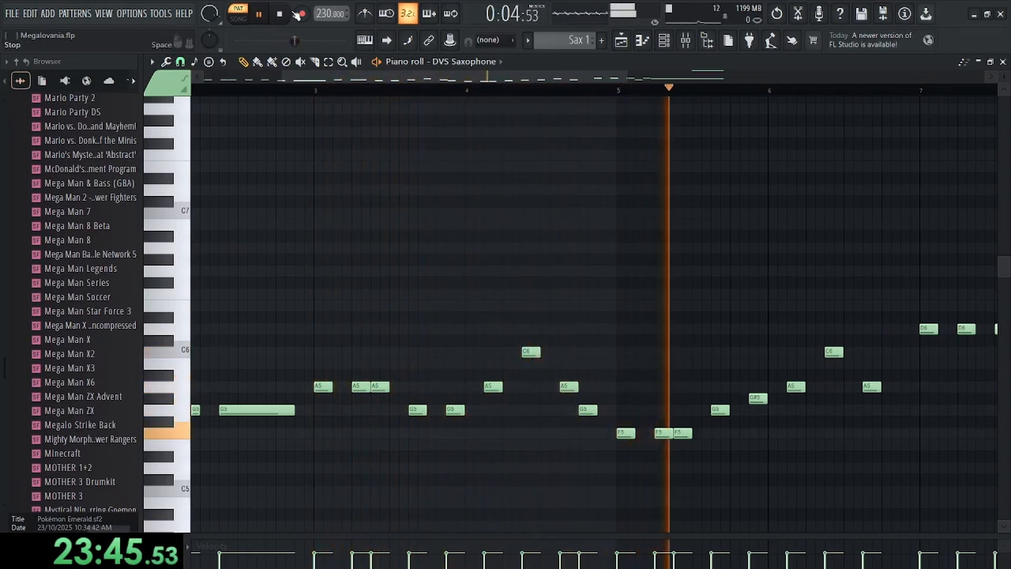
{"action": "key", "text": "space"}
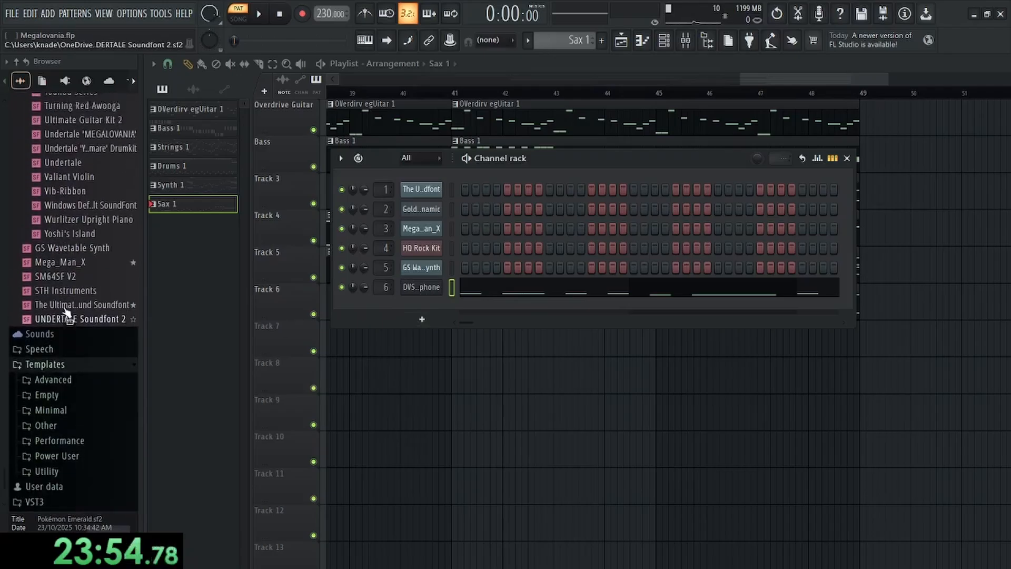
Look through the soundfonts for a new lead sound and replace DVS Saxophone in channel 6 with Magical8bitPlug2
{"action": "scroll", "coordinate": [79, 350], "scroll_direction": "up", "scroll_amount": 2}
{"action": "scroll", "coordinate": [105, 347], "scroll_direction": "down", "scroll_amount": 2}
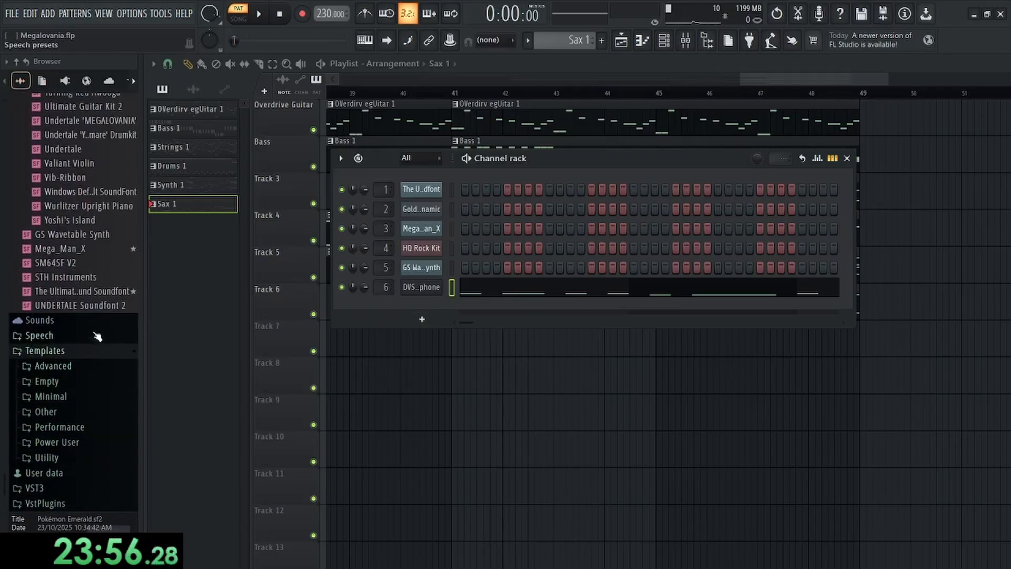
{"action": "scroll", "coordinate": [89, 278], "scroll_direction": "up", "scroll_amount": 4}
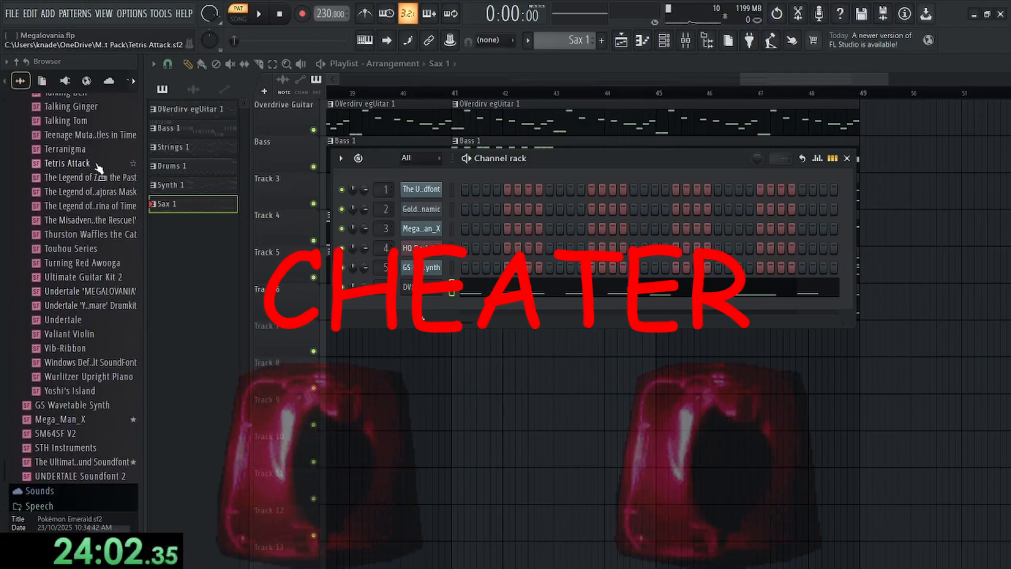
{"action": "scroll", "coordinate": [91, 227], "scroll_direction": "up", "scroll_amount": 4}
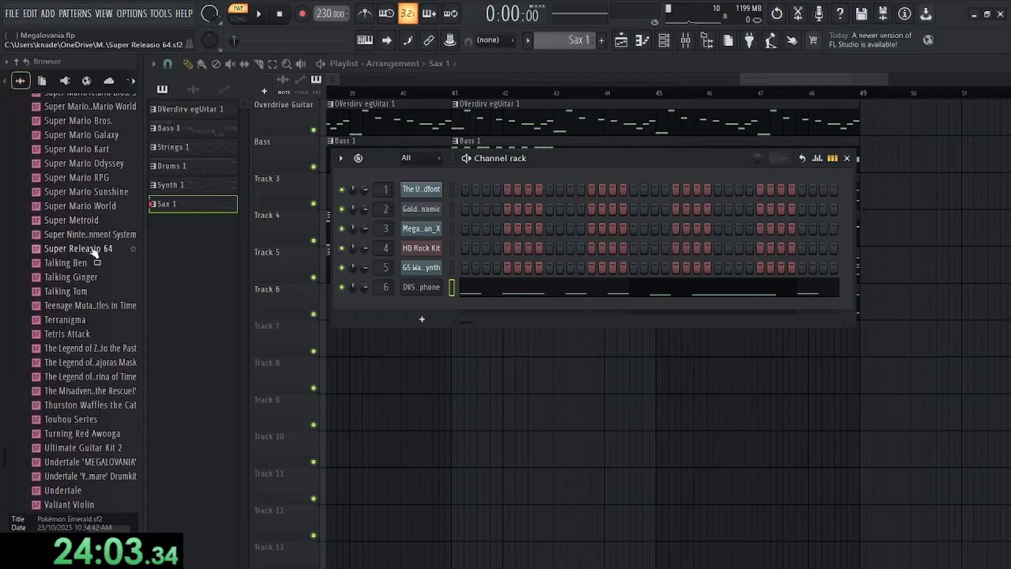
{"action": "scroll", "coordinate": [93, 251], "scroll_direction": "up", "scroll_amount": 2}
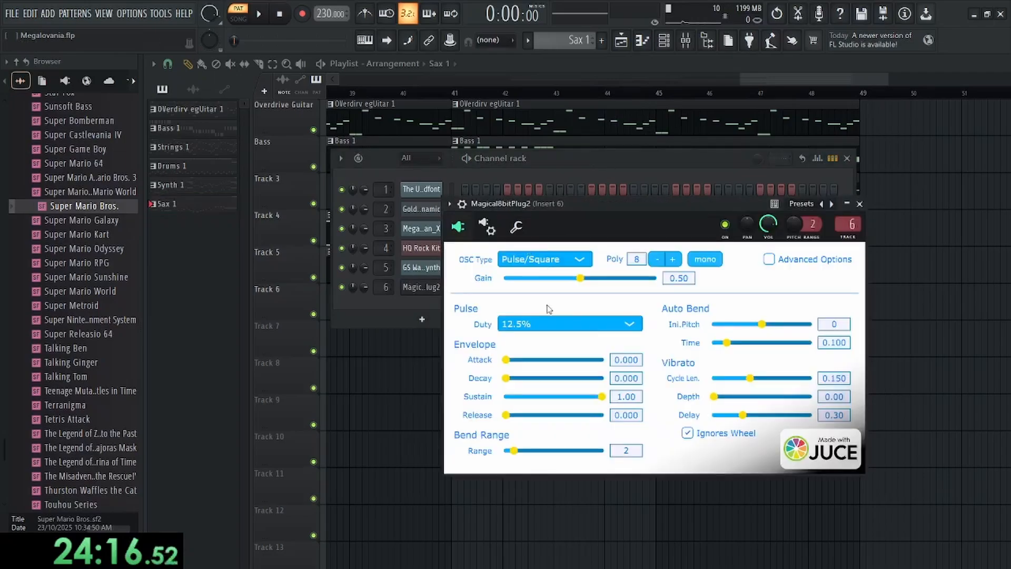
{"action": "left_click_drag", "start_coordinate": [652, 221], "coordinate": [519, 162]}
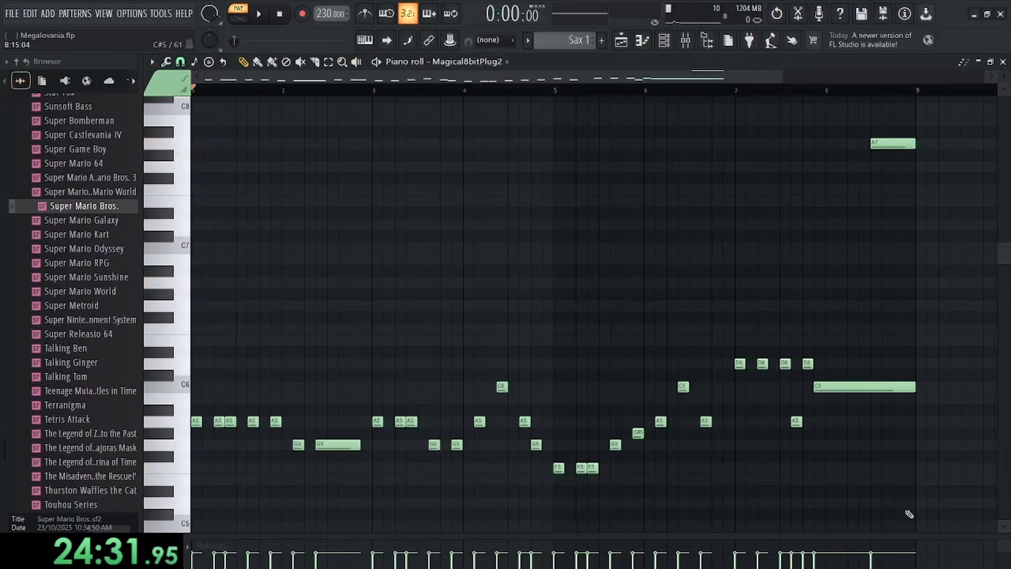
Raise the first four bars of Sax 1 one octave and try Magical8bitPlug2's Triangle oscillator
{"action": "left_click_drag", "start_coordinate": [217, 418], "coordinate": [217, 279]}
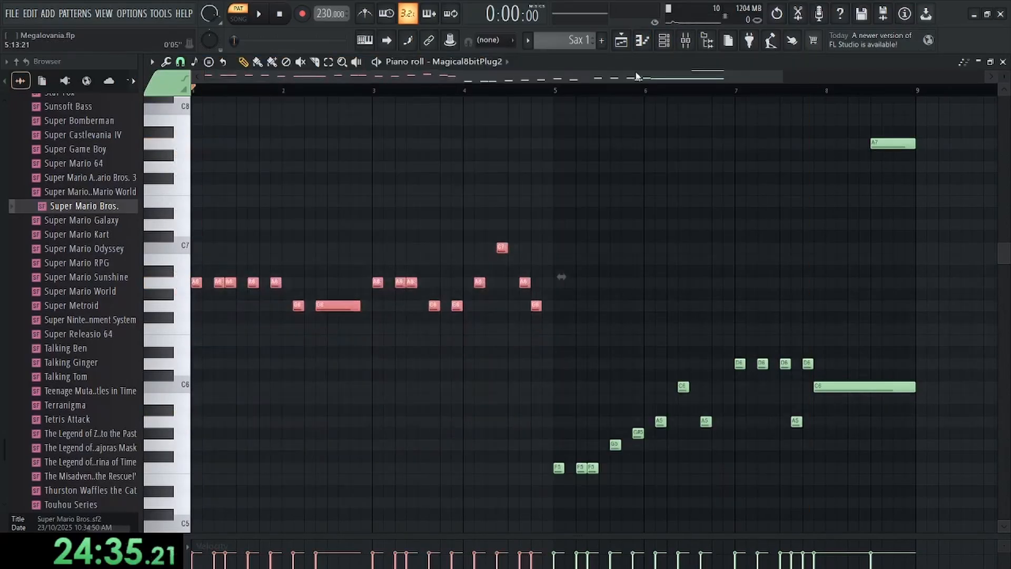
{"action": "left_click", "coordinate": [663, 40]}
{"action": "left_click", "coordinate": [436, 287]}
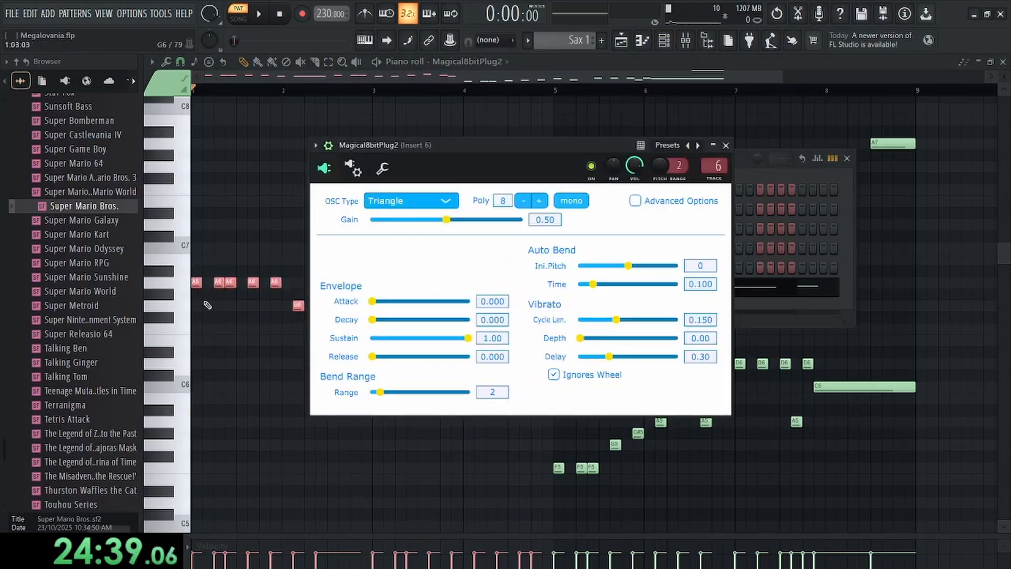
{"action": "left_click", "coordinate": [181, 287]}
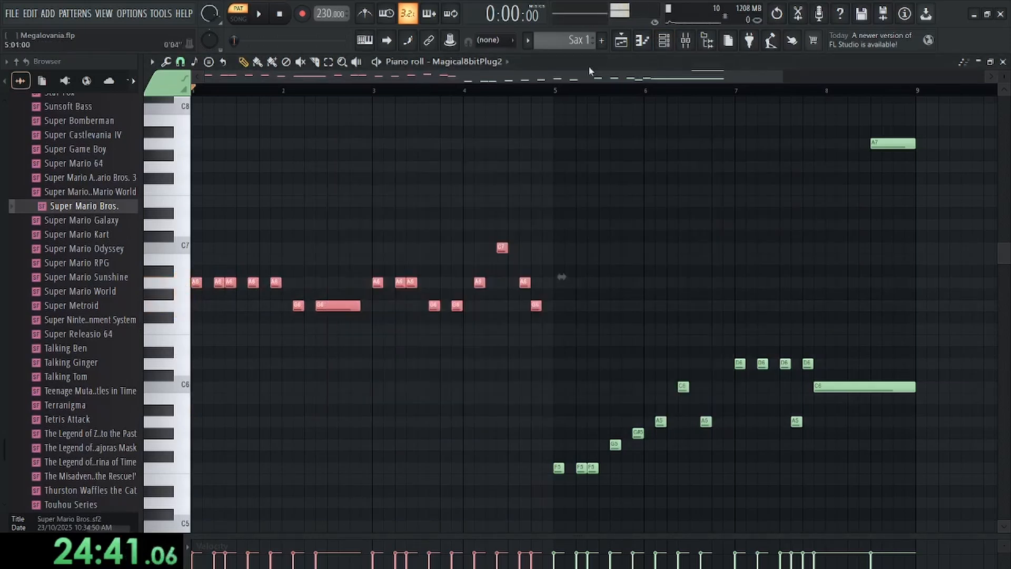
Play the Sax 1 pattern with the raised opening and reopen the channel 6 instrument
{"action": "left_click", "coordinate": [685, 41]}
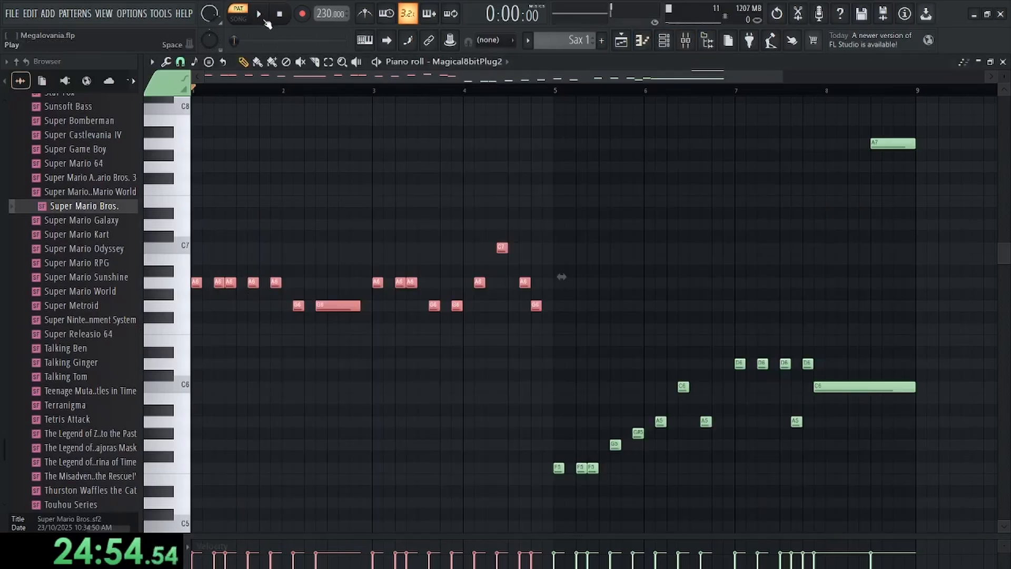
{"action": "key", "text": "space"}
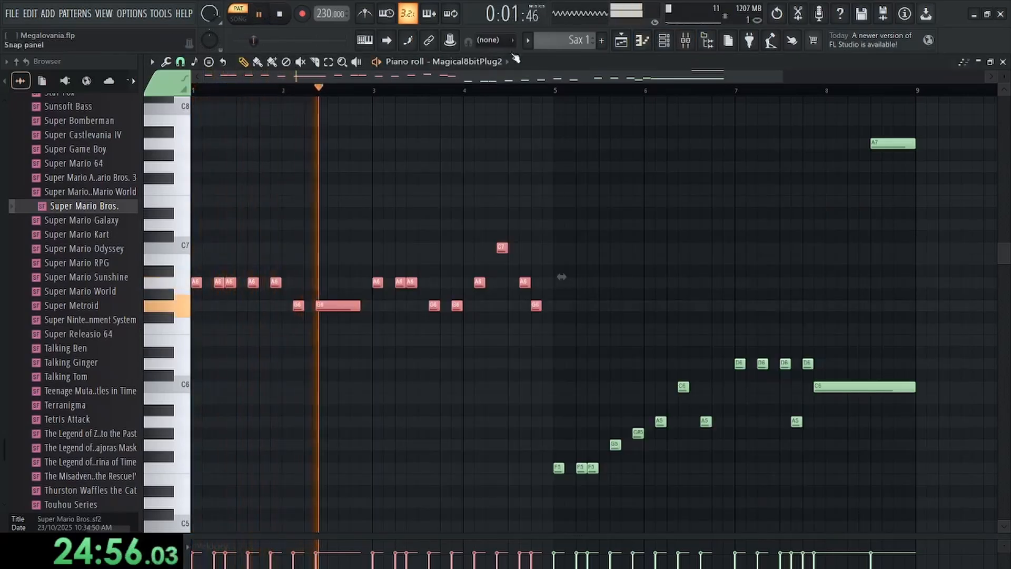
{"action": "key", "text": "F6"}
{"action": "left_click", "coordinate": [420, 287]}
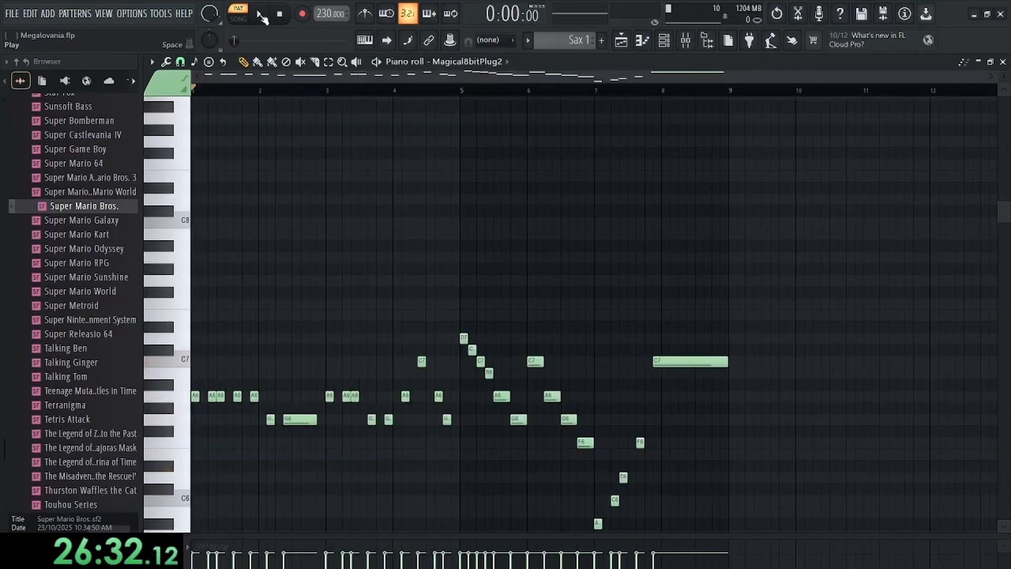
Play the completed Sax 1 melody alone and in the full arrangement, replaying from around bar 39 before stopping
{"action": "key", "text": "space"}
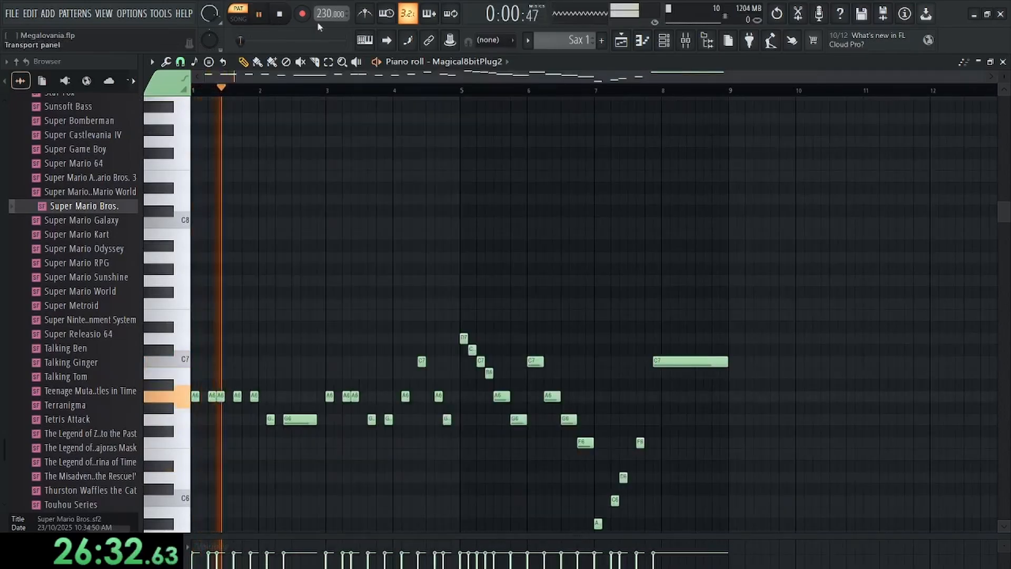
{"action": "left_click", "coordinate": [1003, 62]}
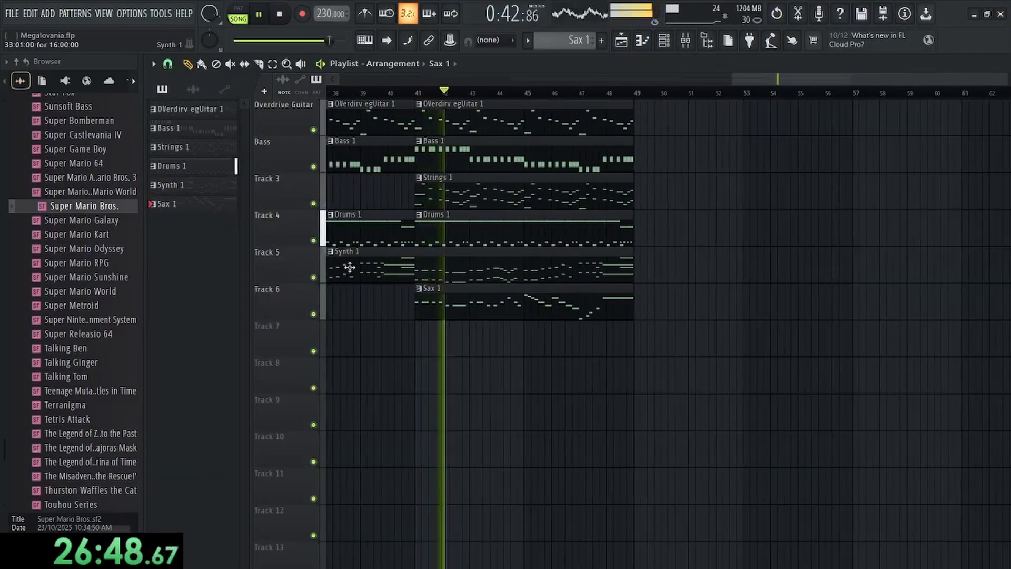
{"action": "left_click_drag", "start_coordinate": [357, 216], "coordinate": [535, 225]}
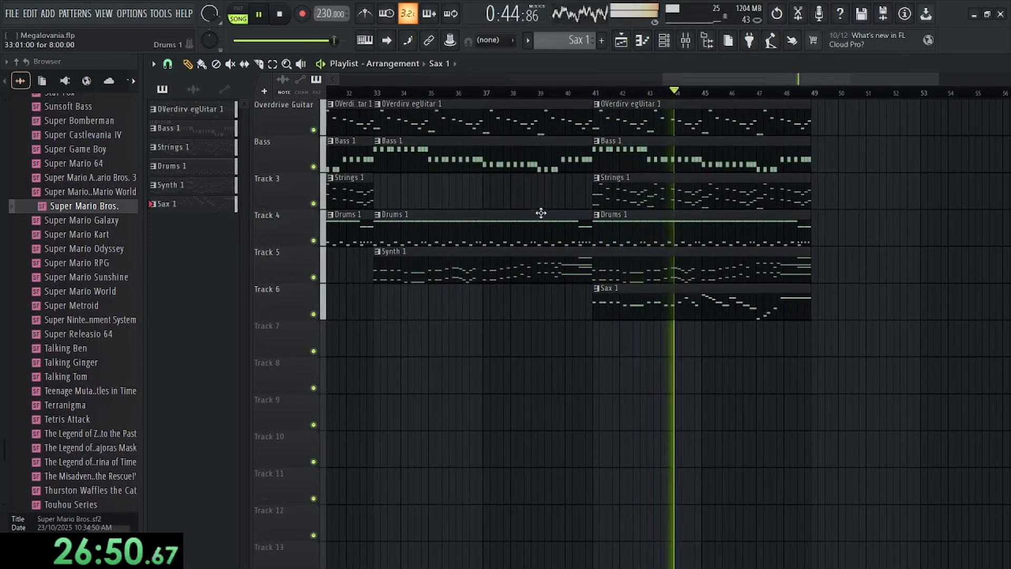
{"action": "key", "text": "ctrl+s"}
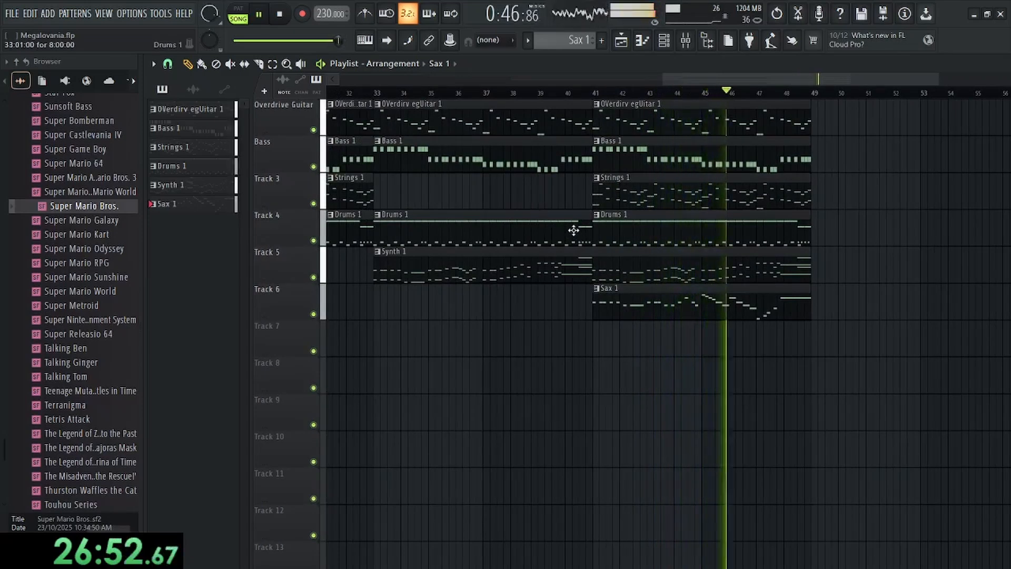
{"action": "left_click", "coordinate": [543, 93]}
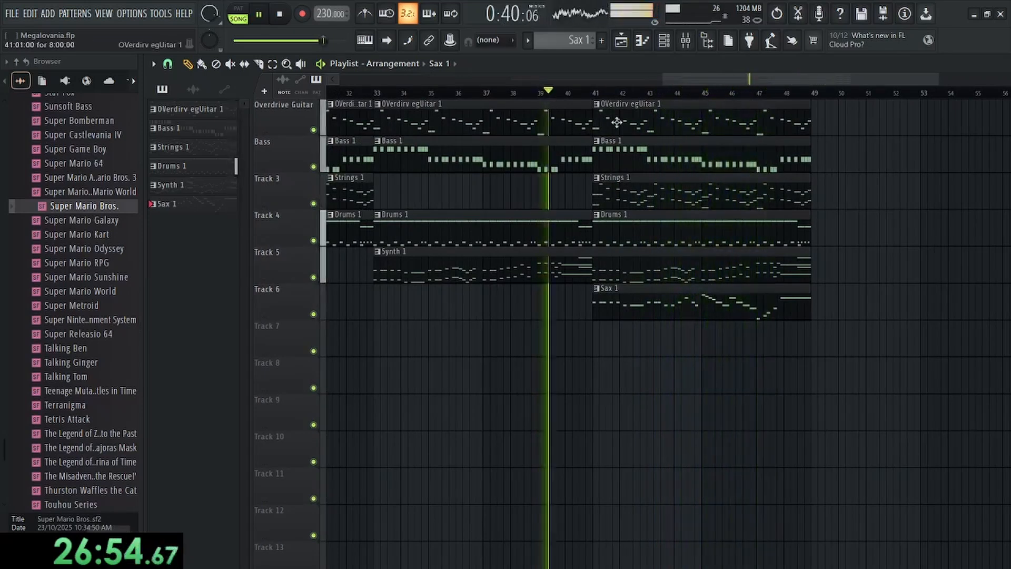
{"action": "left_click", "coordinate": [690, 42]}
{"action": "left_click", "coordinate": [280, 14]}
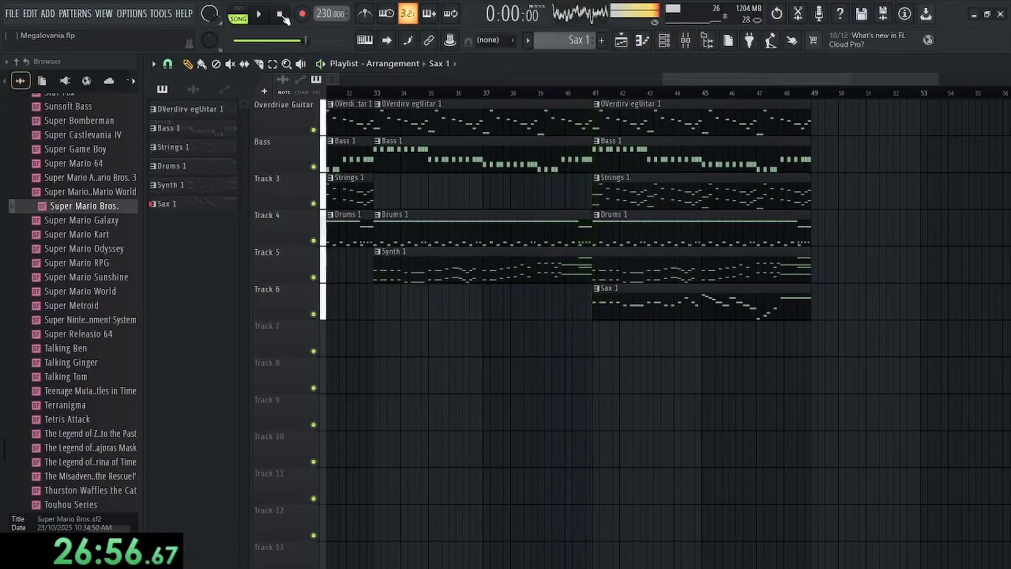
Duplicate all Sax 1 notes one octave higher and play the doubled lead with the full arrangement
{"action": "double_click", "coordinate": [652, 300]}
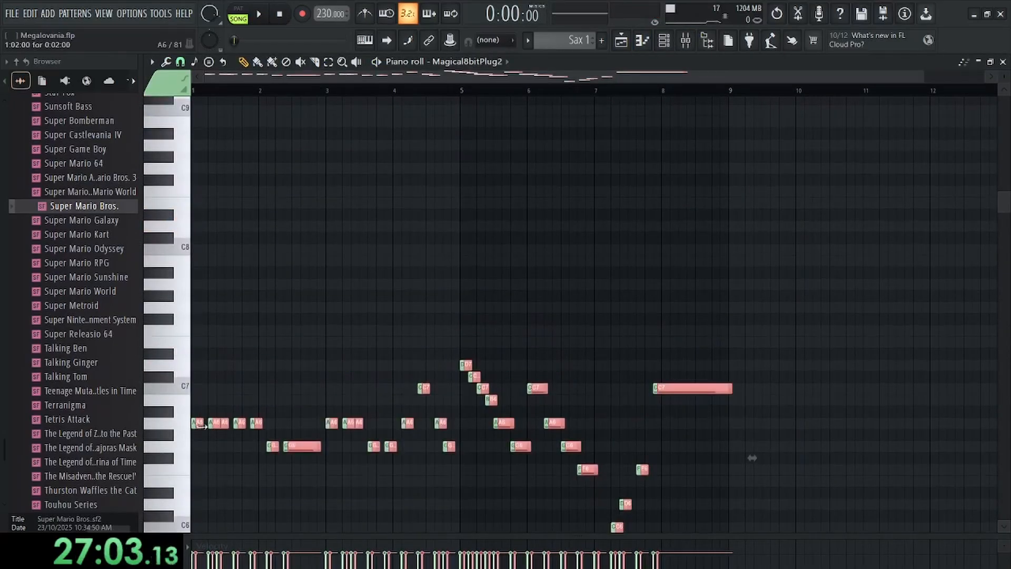
{"action": "left_click_drag", "start_coordinate": [197, 425], "coordinate": [197, 286]}
{"action": "key", "text": "space"}
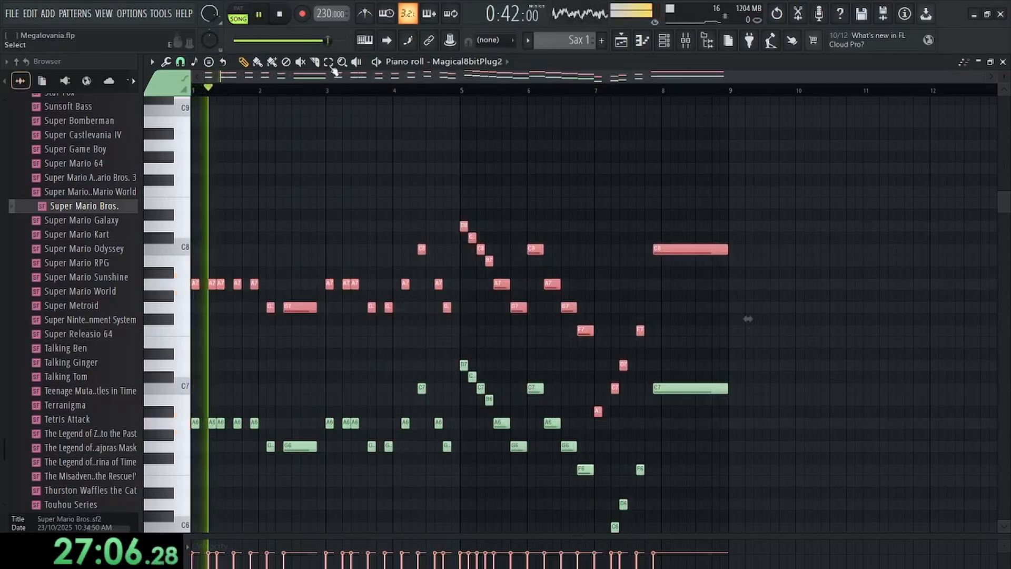
{"action": "left_click", "coordinate": [1003, 62]}
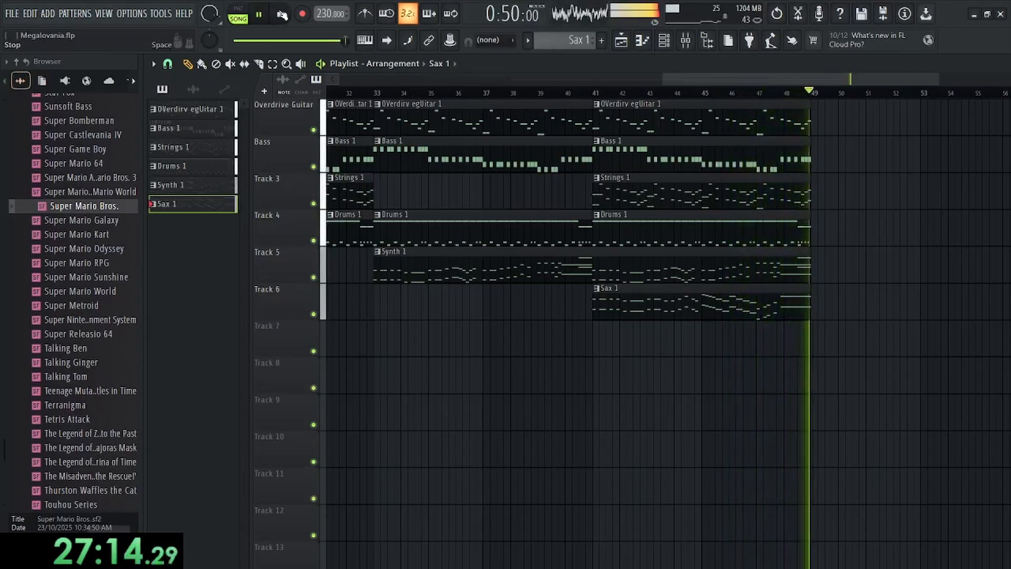
{"action": "left_click", "coordinate": [279, 14]}
Create a pattern named Overdrive Guitar 2 and place its opening notes, a long A#4 followed by a higher note around bar 4
{"action": "scroll", "coordinate": [618, 258], "scroll_direction": "up", "scroll_amount": 3}
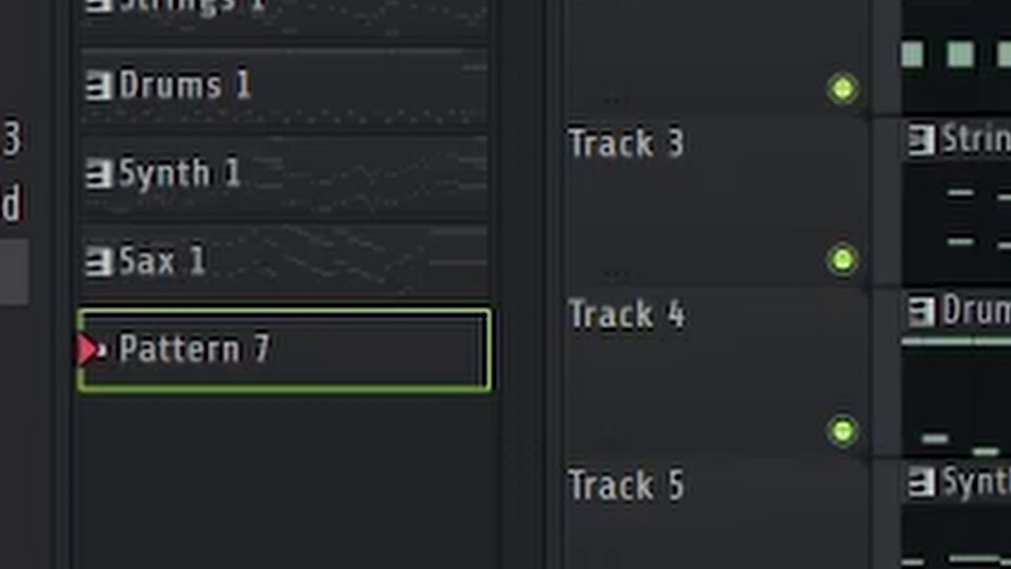
{"action": "key", "text": "Return"}
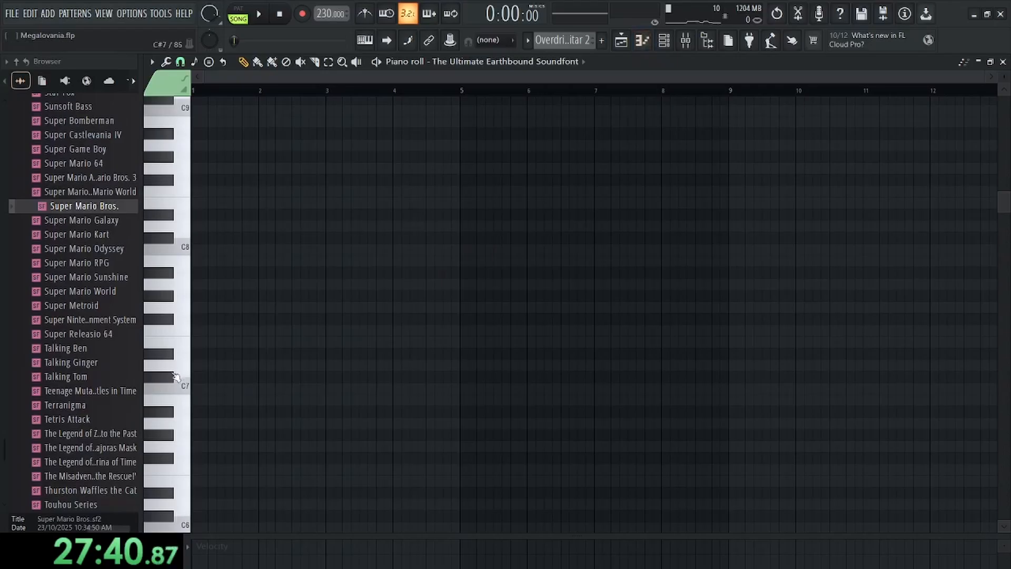
{"action": "scroll", "coordinate": [181, 420], "scroll_direction": "down", "scroll_amount": 5}
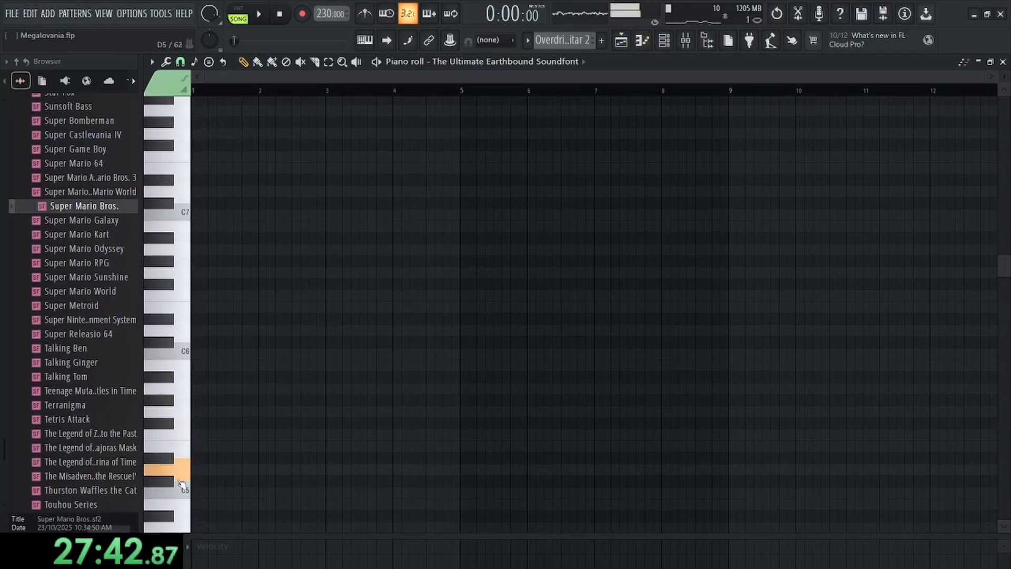
{"action": "scroll", "coordinate": [180, 483], "scroll_direction": "down", "scroll_amount": 3}
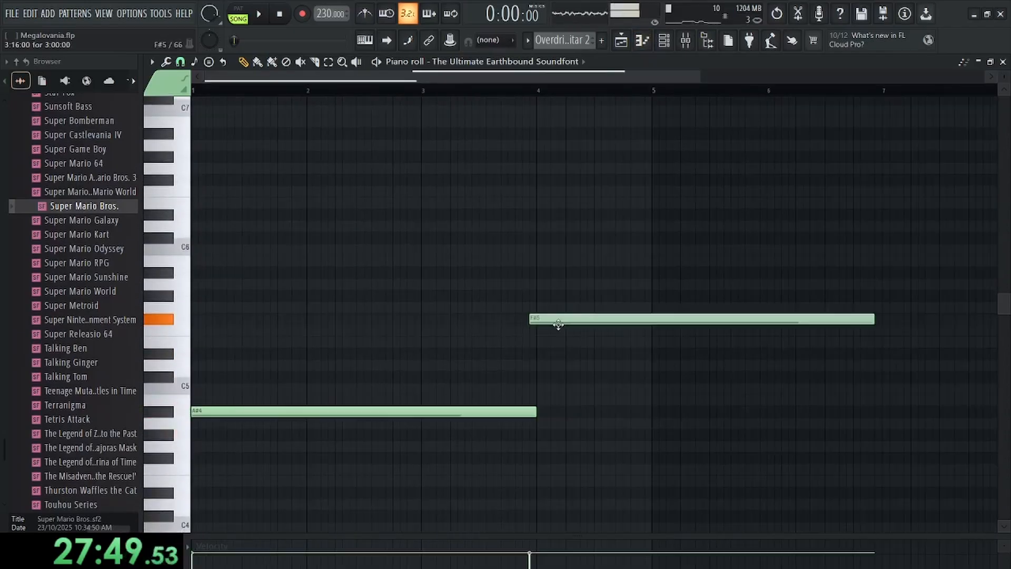
{"action": "left_click_drag", "start_coordinate": [557, 323], "coordinate": [565, 323]}
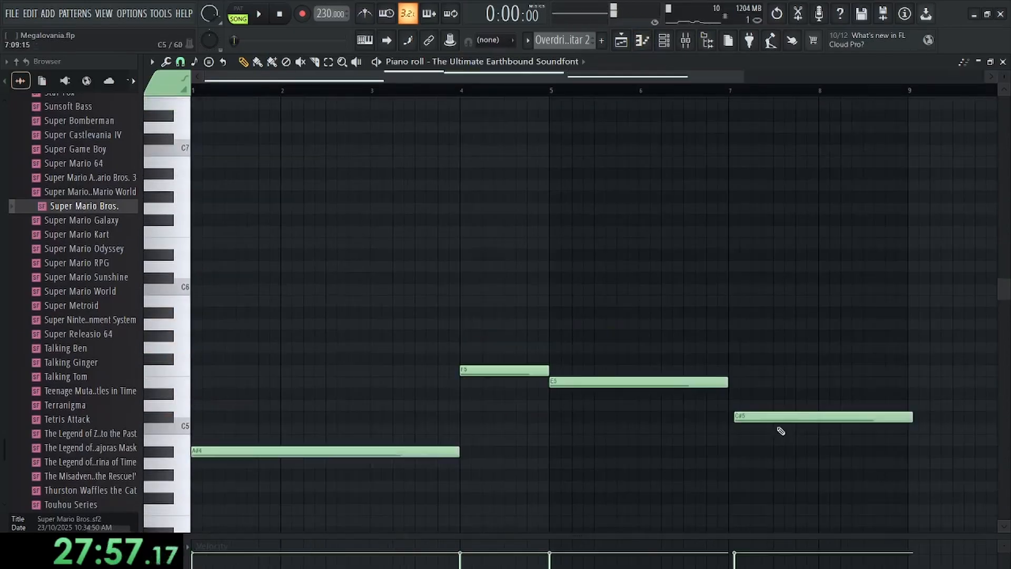
Finish the Overdrive Guitar 2 phrase with F5, E5, D5 and held closing notes, and duplicate the whole 16-bar phrase
{"action": "left_click_drag", "start_coordinate": [778, 420], "coordinate": [767, 398]}
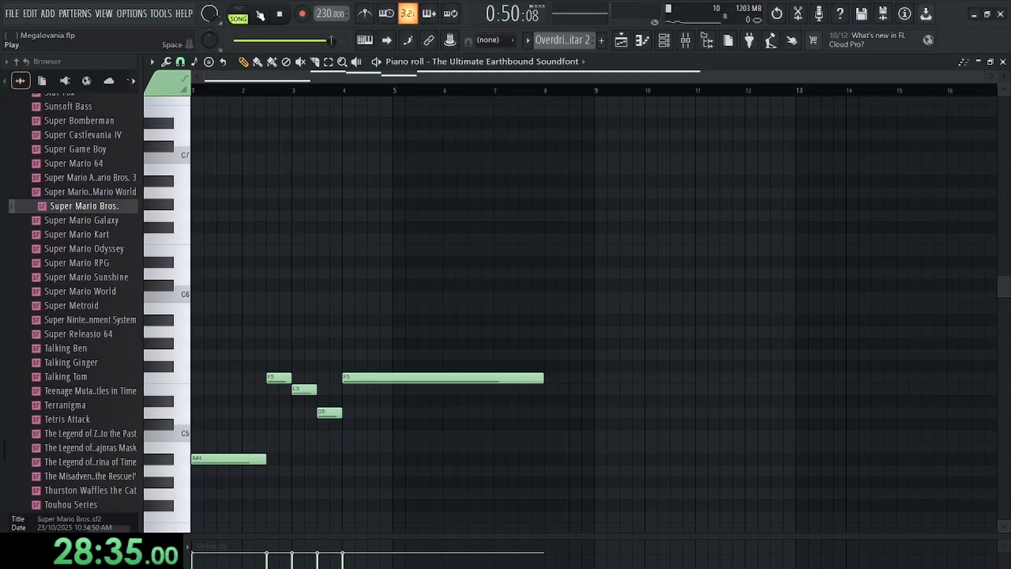
{"action": "key", "text": "space"}
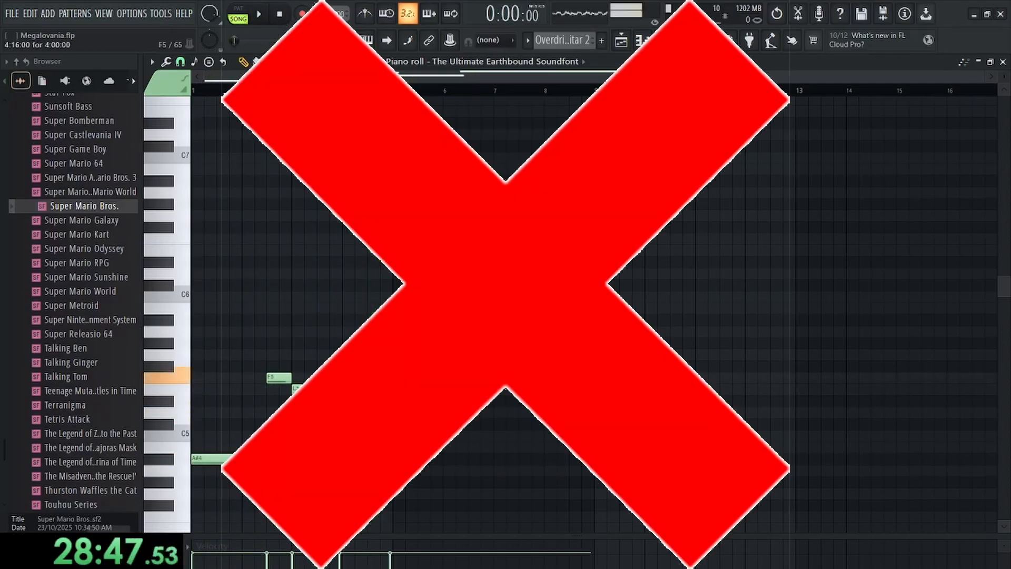
{"action": "left_click_drag", "start_coordinate": [192, 492], "coordinate": [609, 361]}
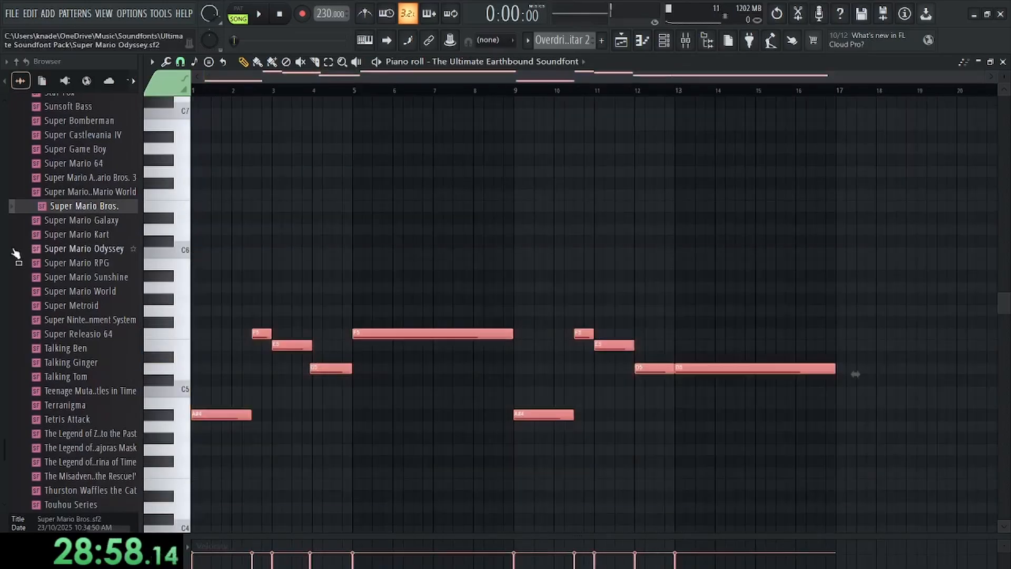
{"action": "key", "text": "ctrl+b"}
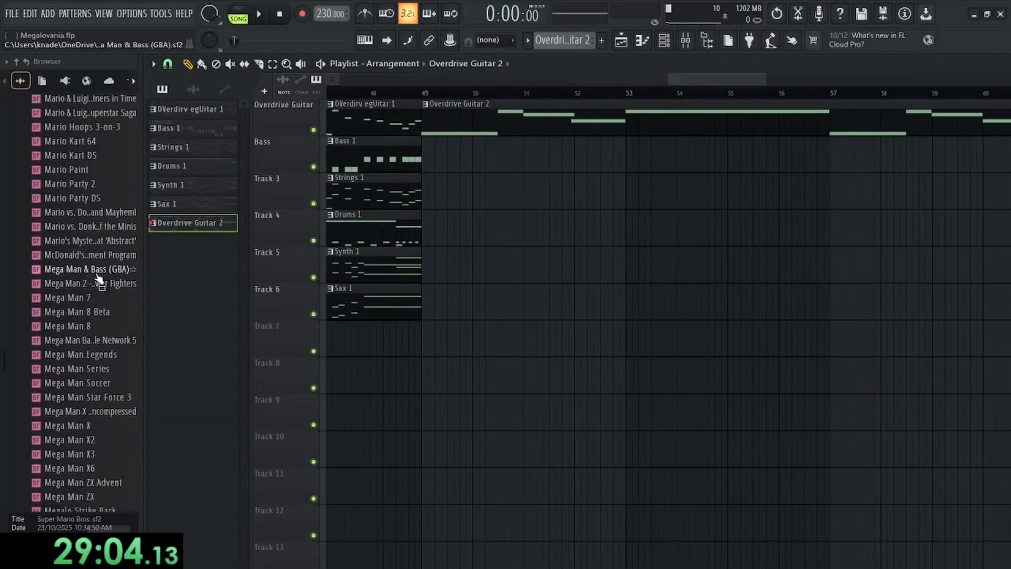
Find the Amen Breaks samples and place cw_amen02_165 in the Bass track at bar 49
{"action": "left_click", "coordinate": [97, 278]}
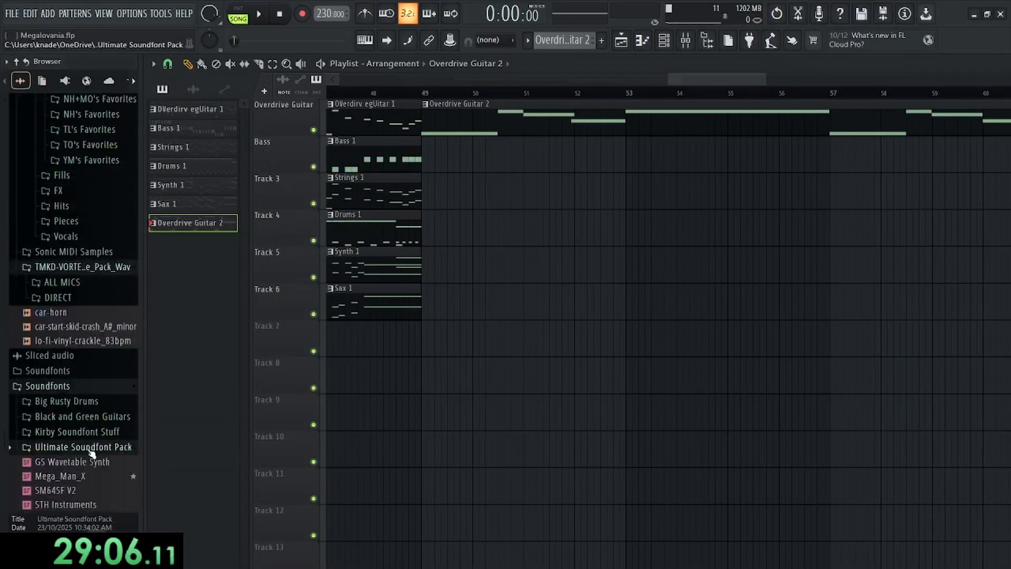
{"action": "scroll", "coordinate": [73, 406], "scroll_direction": "down", "scroll_amount": 5}
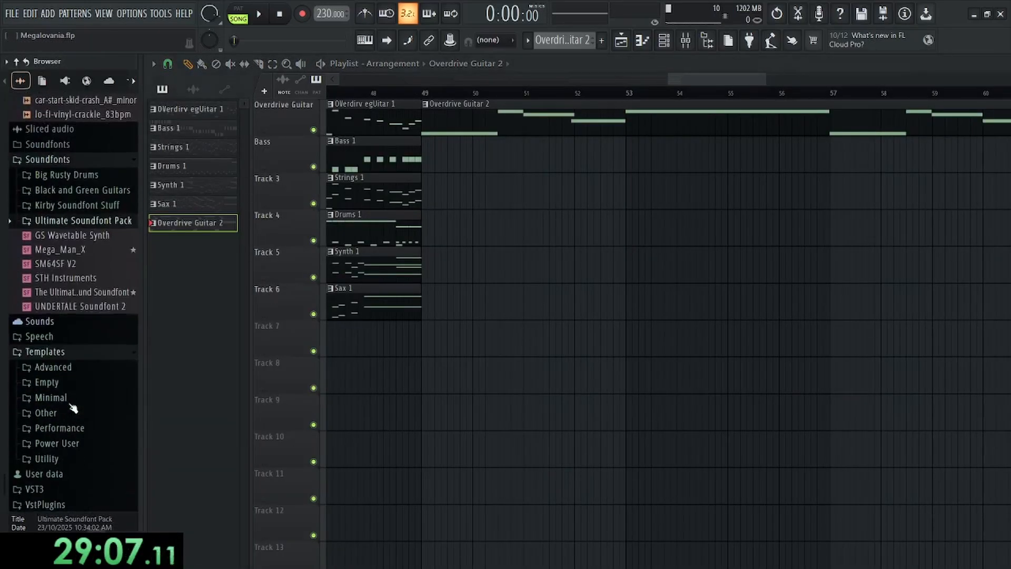
{"action": "scroll", "coordinate": [72, 407], "scroll_direction": "up", "scroll_amount": 10}
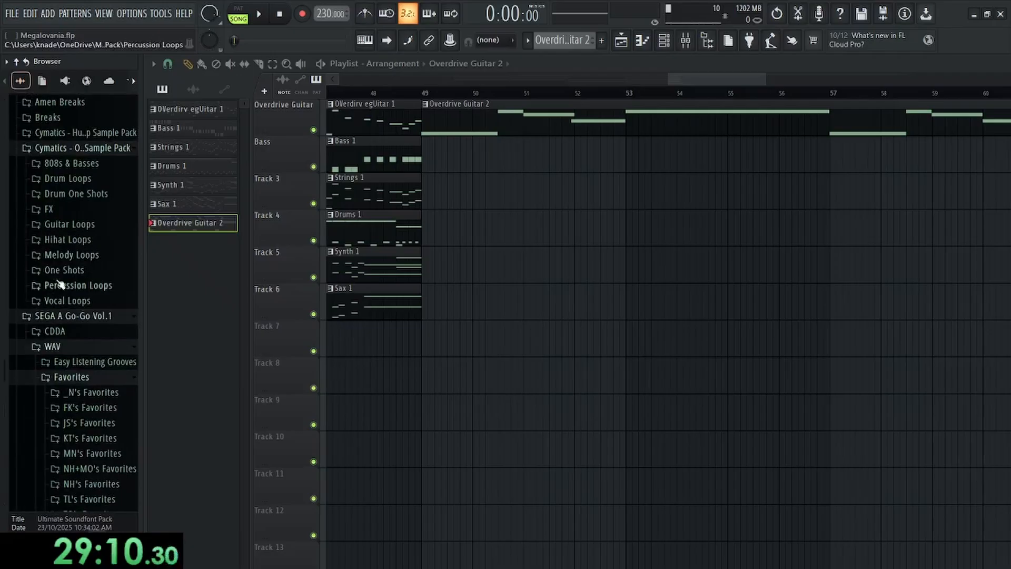
{"action": "scroll", "coordinate": [59, 284], "scroll_direction": "up", "scroll_amount": 2}
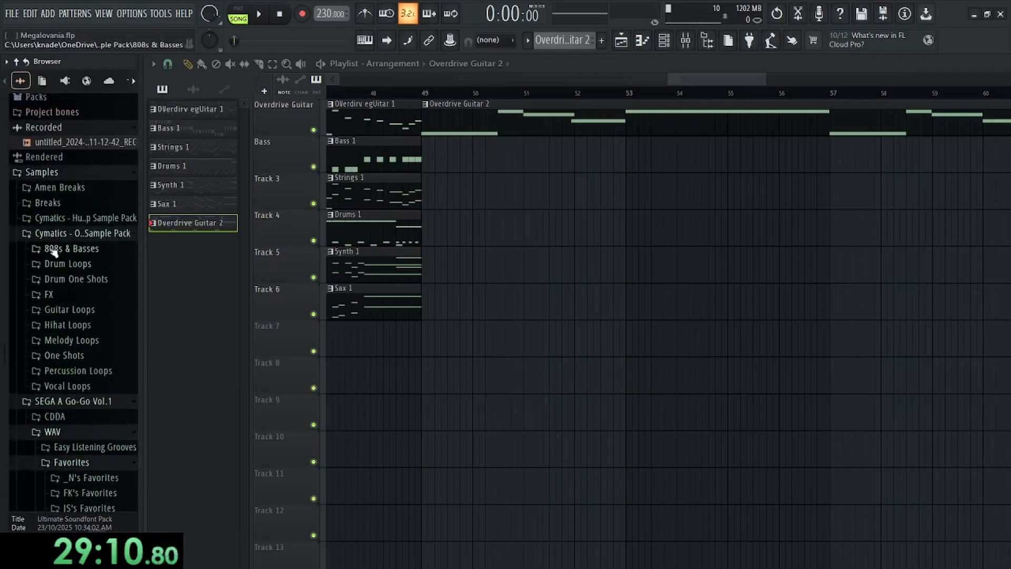
{"action": "left_click", "coordinate": [59, 187]}
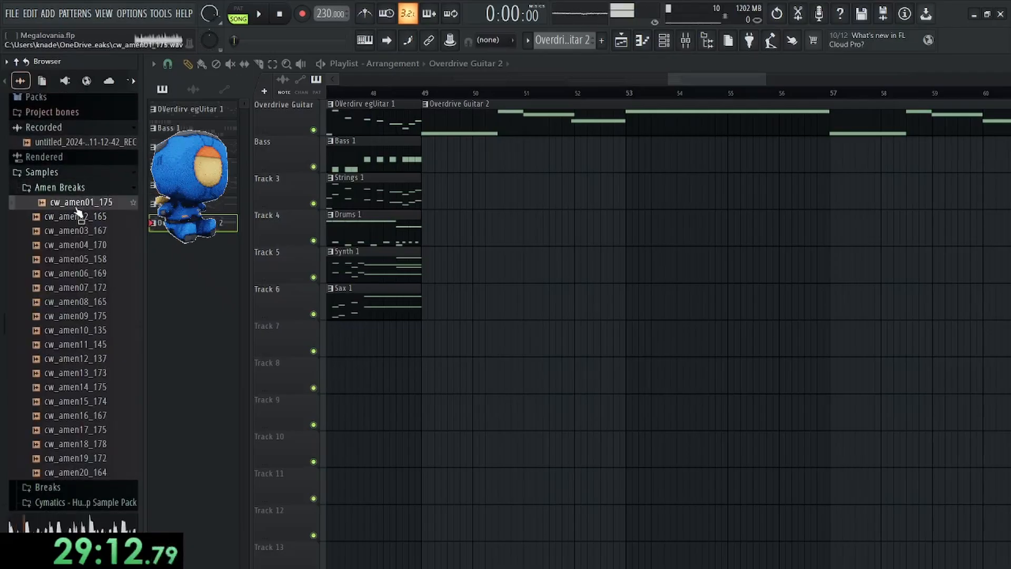
{"action": "left_click_drag", "start_coordinate": [79, 216], "coordinate": [428, 156]}
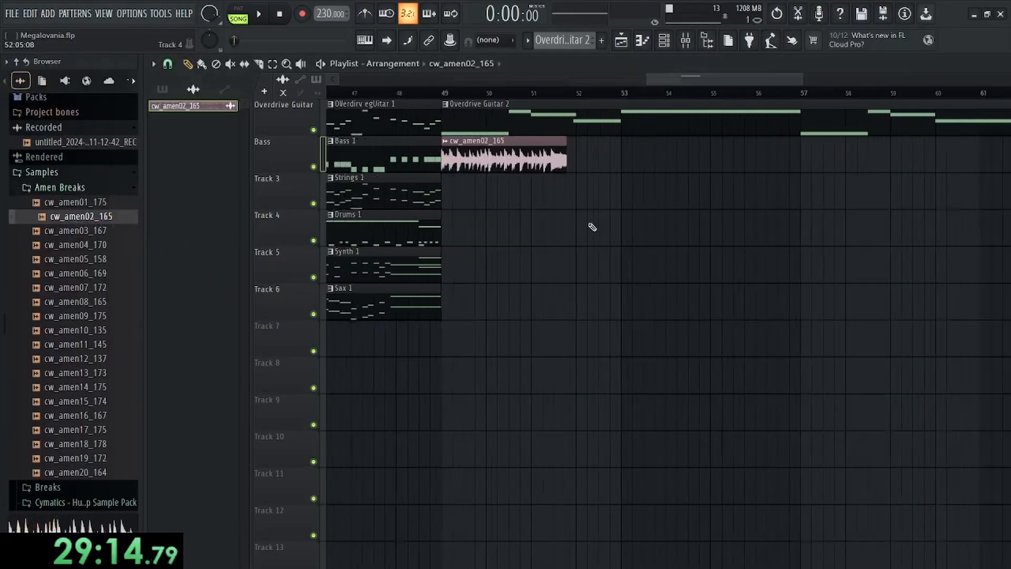
Time-stretch the cw_amen02_165 break to eight bars and repeat it under Overdrive Guitar 2 from bar 49 to bar 81
{"action": "scroll", "coordinate": [579, 247], "scroll_direction": "down", "scroll_amount": 3}
{"action": "double_click", "coordinate": [555, 138]}
{"action": "left_click_drag", "start_coordinate": [522, 299], "coordinate": [523, 283]}
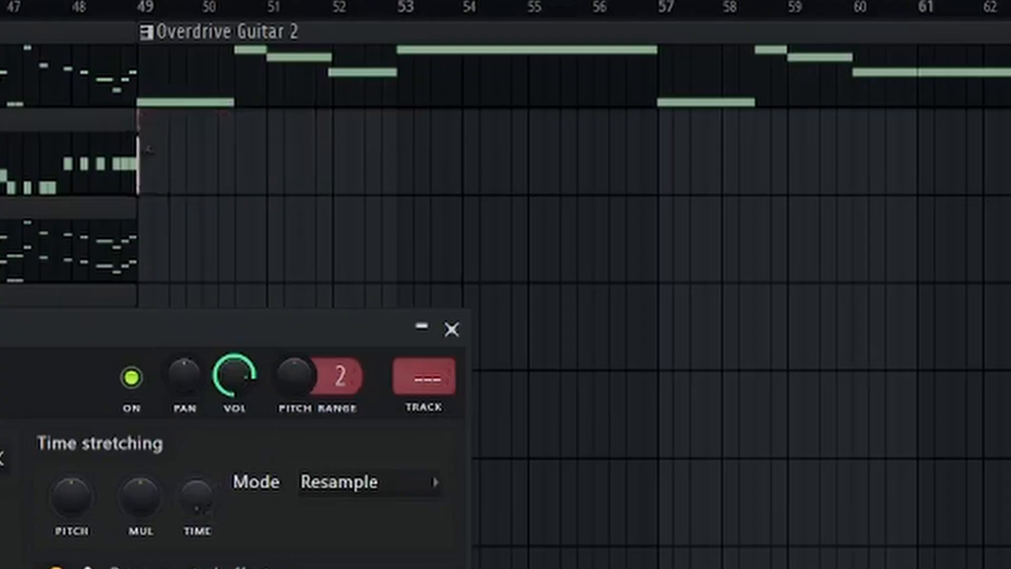
{"action": "left_click_drag", "start_coordinate": [196, 498], "coordinate": [196, 487]}
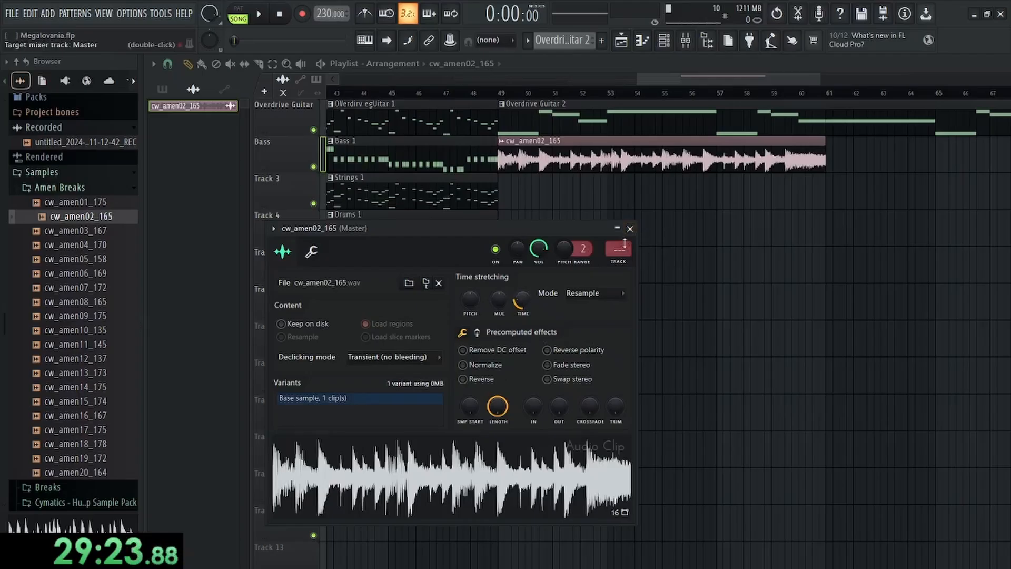
{"action": "left_click", "coordinate": [630, 228]}
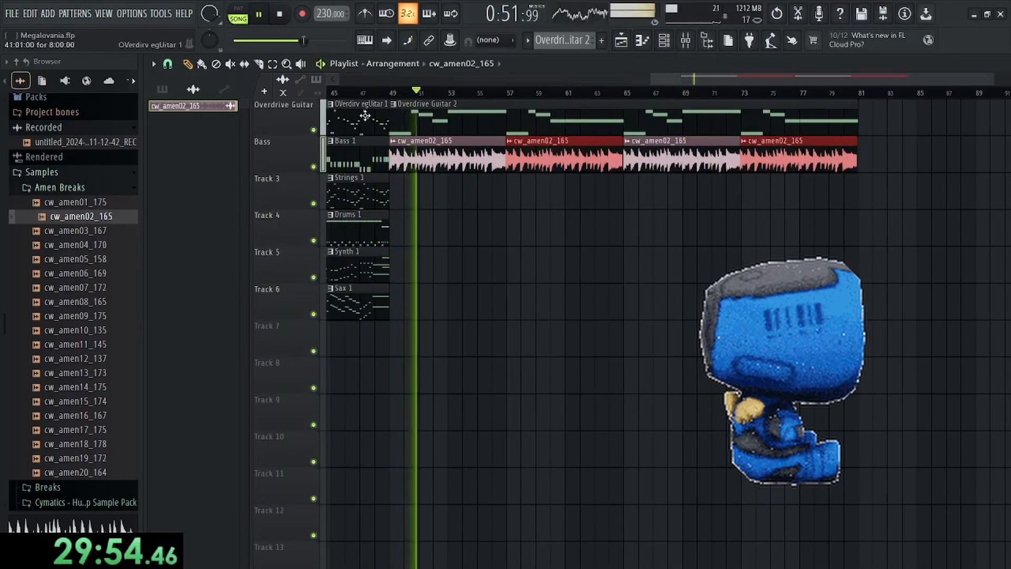
{"action": "left_click", "coordinate": [283, 15]}
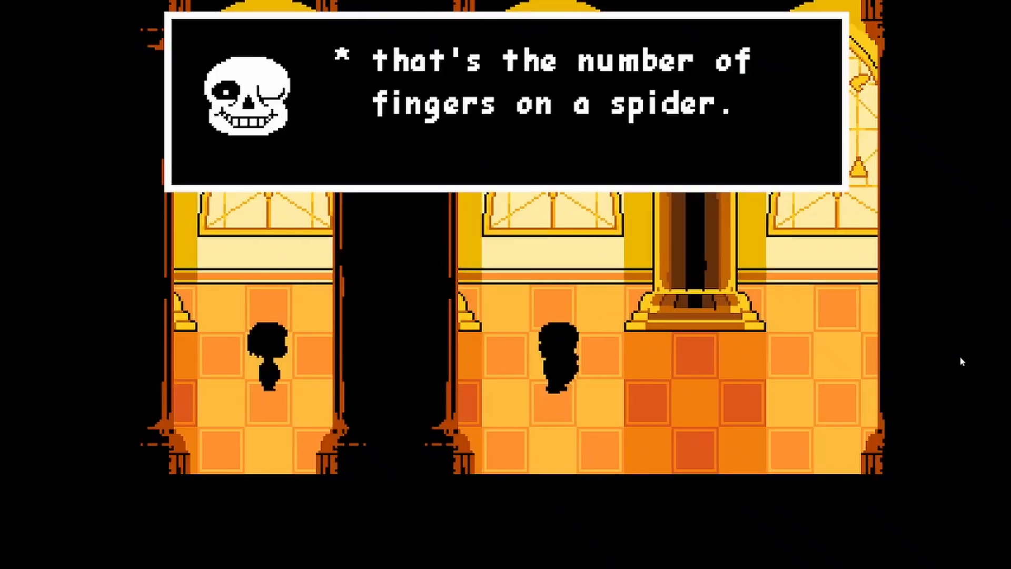
{"action": "key", "text": "z"}
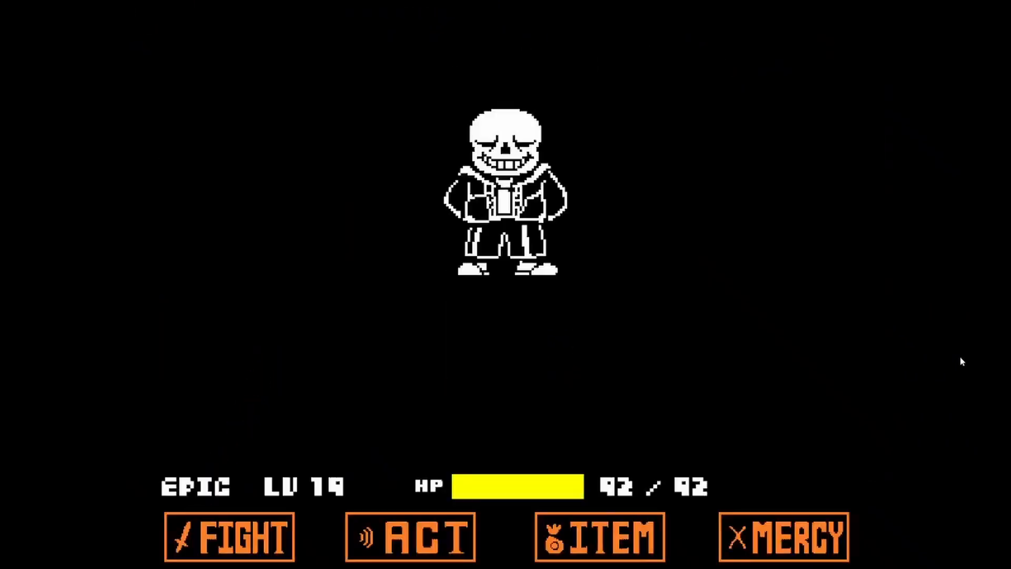
{"action": "key", "text": "z"}
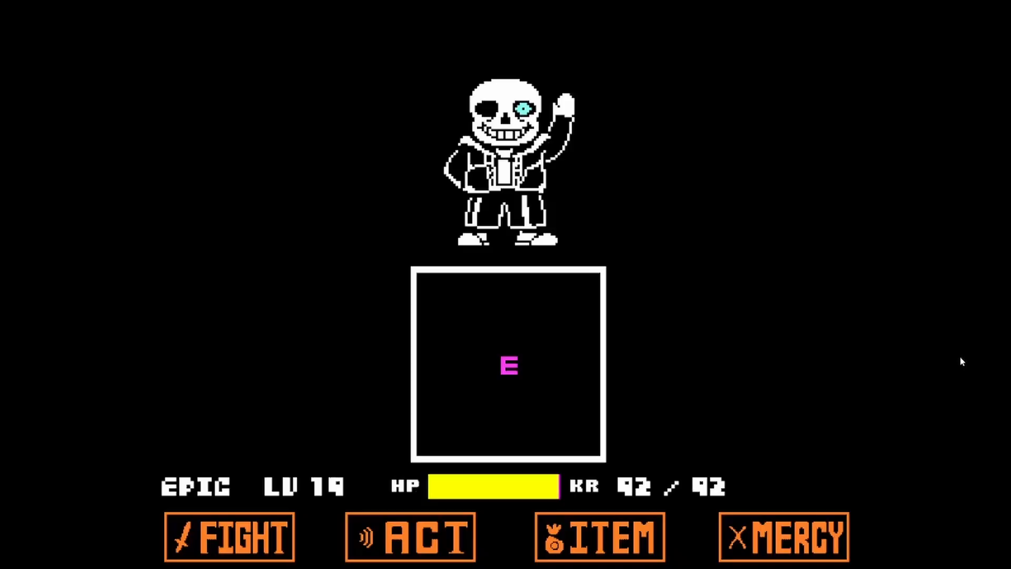
{"action": "key", "text": "Right"}
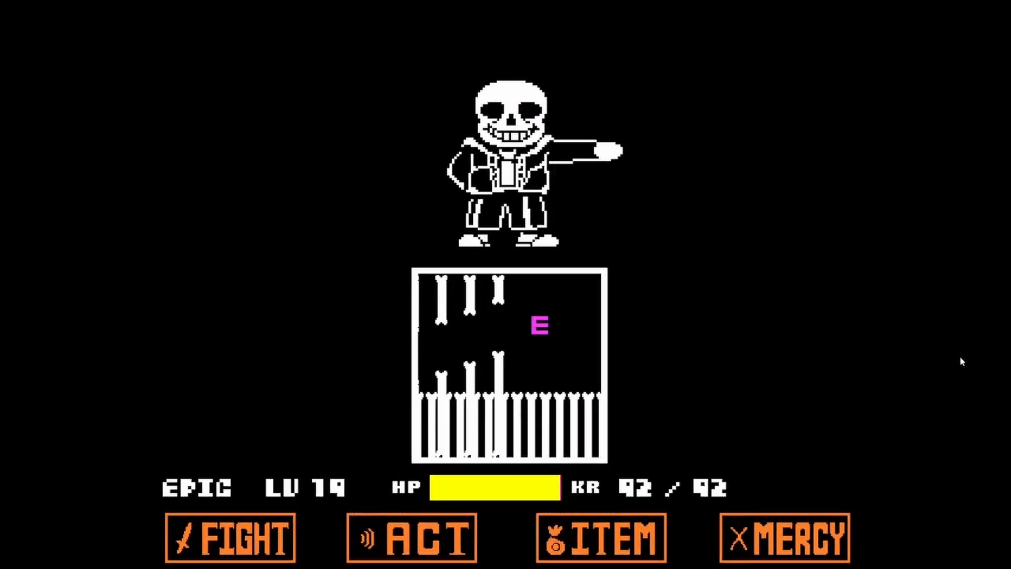
{"action": "key", "text": "Down"}
{"action": "key", "text": "Left"}
{"action": "key", "text": "Up"}
{"action": "key", "text": "Down"}
{"action": "key", "text": "Right"}
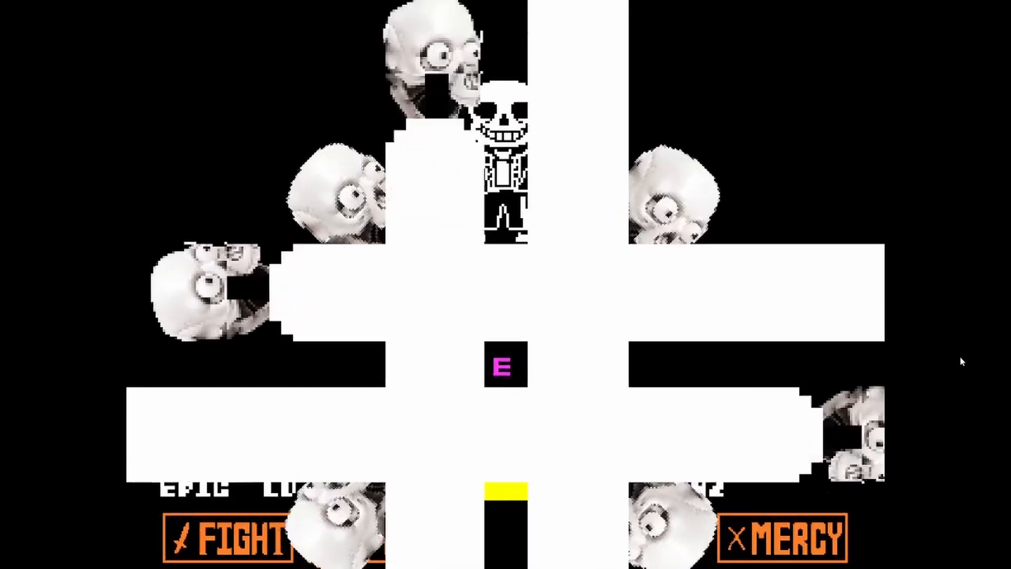
{"action": "key", "text": "Up"}
{"action": "key", "text": "Down"}
{"action": "key", "text": "Up"}
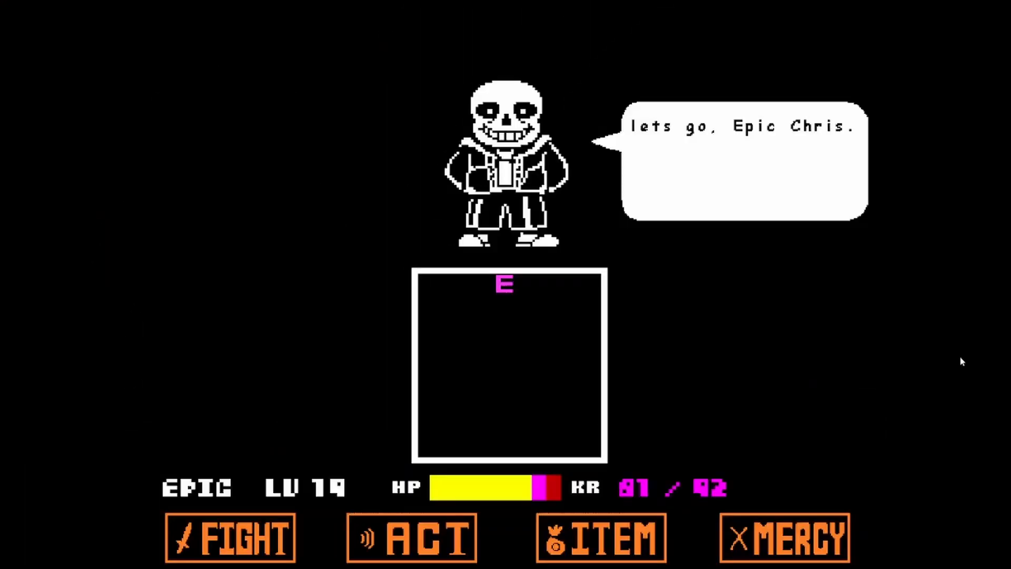
{"action": "key", "text": "z"}
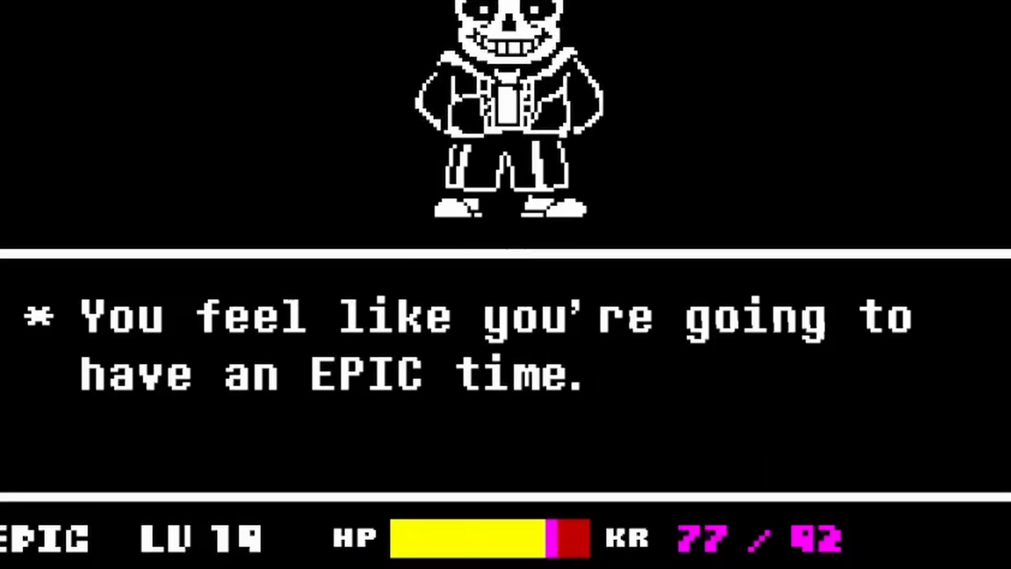
{"action": "key", "text": "z"}
{"action": "key", "text": "z"}
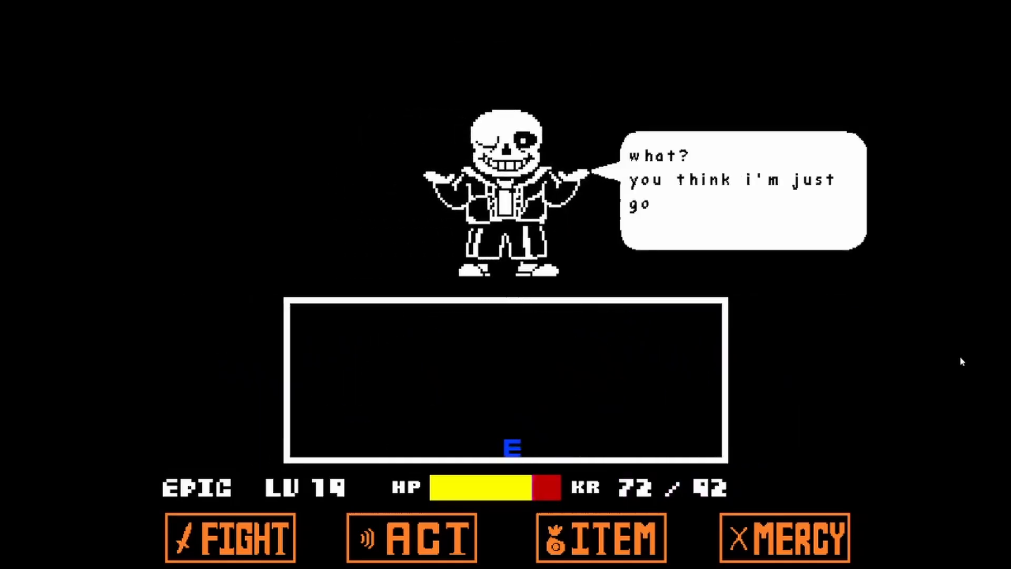
{"action": "key", "text": "z"}
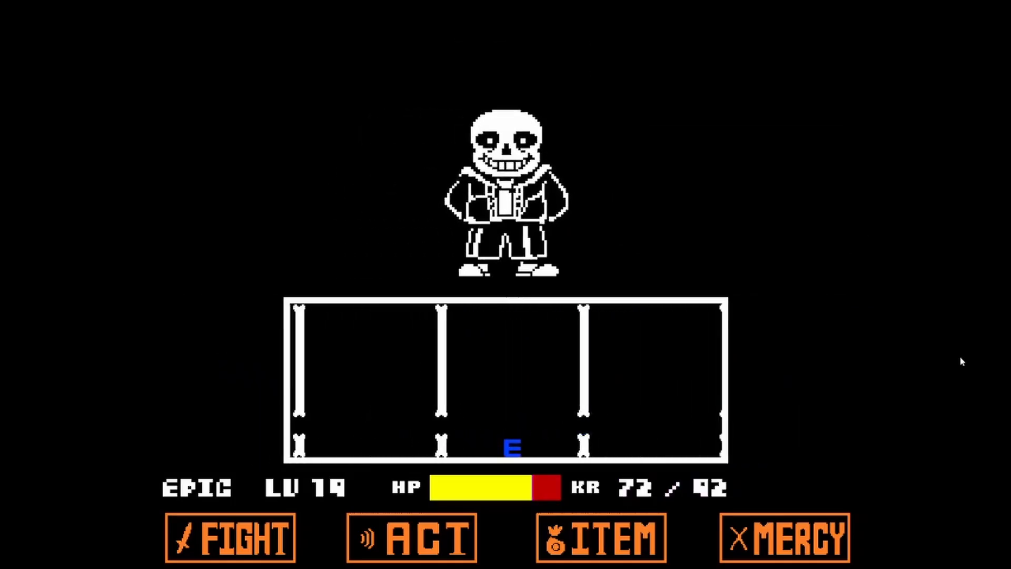
{"action": "key", "text": "Up"}
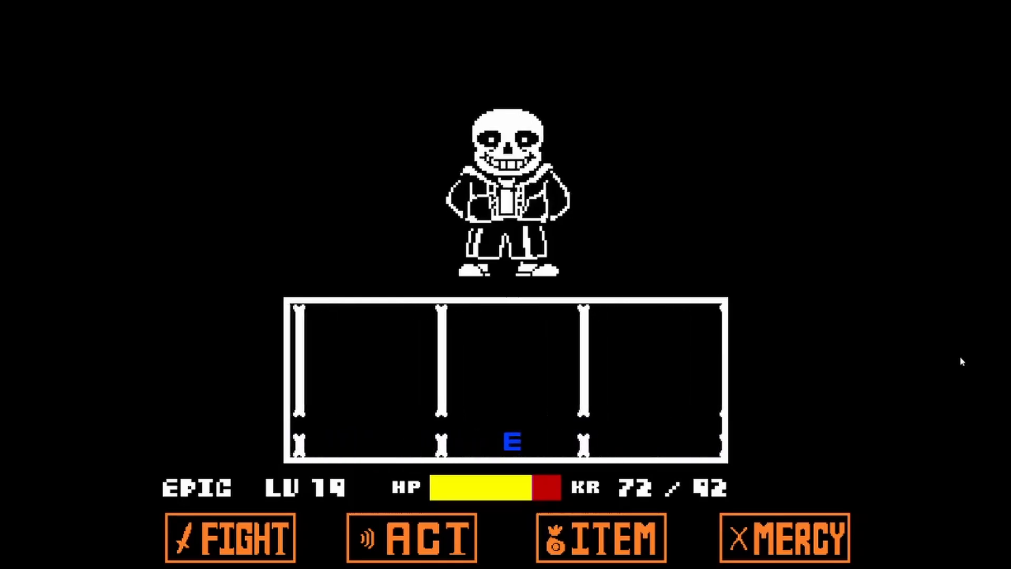
{"action": "key", "text": "Up"}
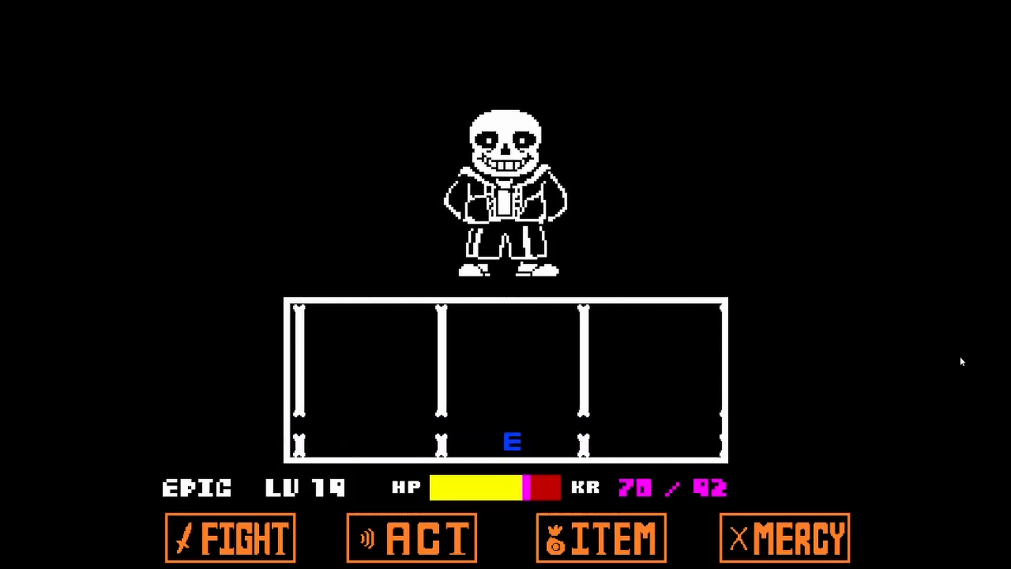
{"action": "key", "text": "Up"}
{"action": "key", "text": "z"}
{"action": "key", "text": "z"}
{"action": "key", "text": "z"}
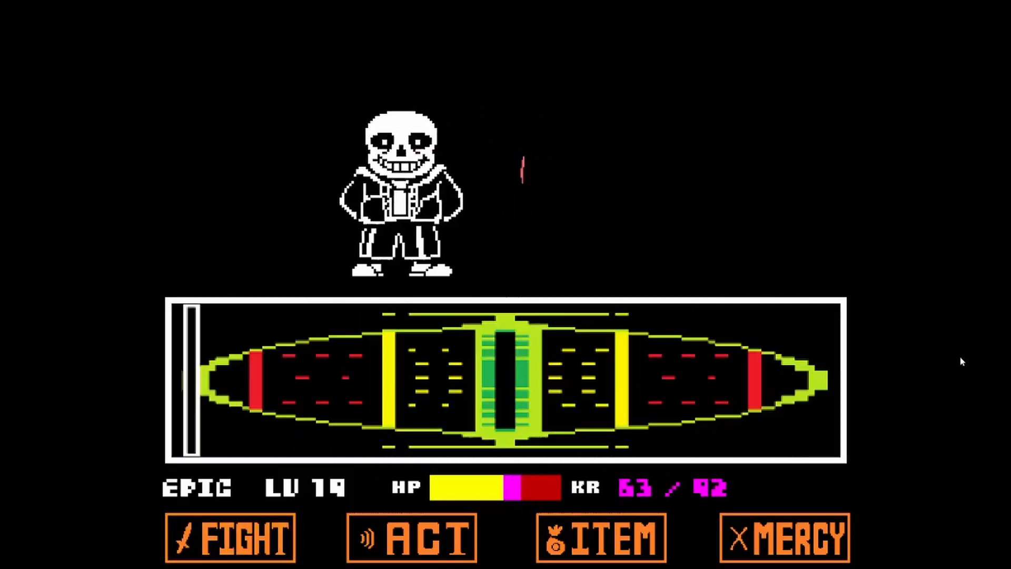
{"action": "key", "text": "x"}
{"action": "key", "text": "z"}
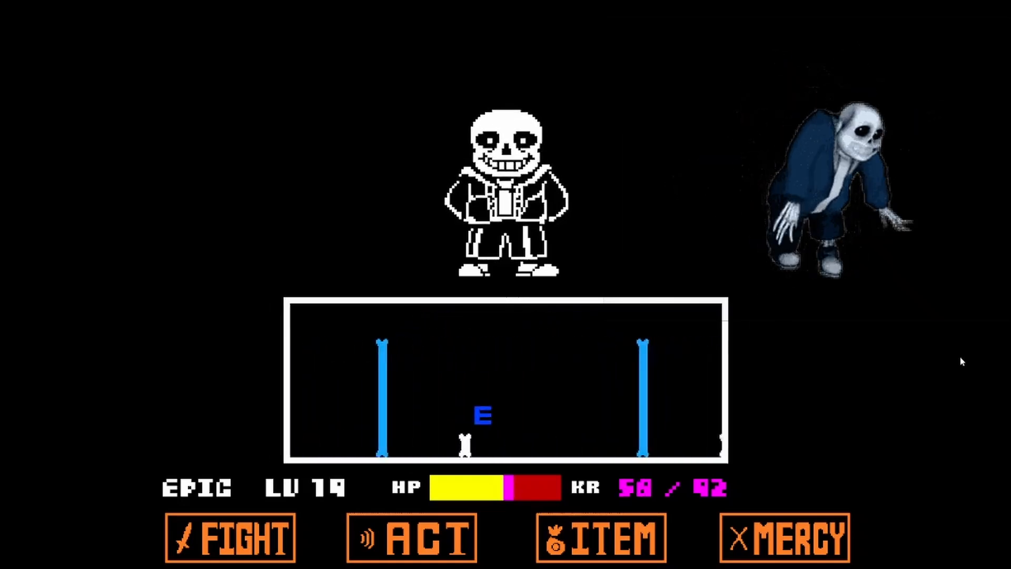
{"action": "key", "text": "Right"}
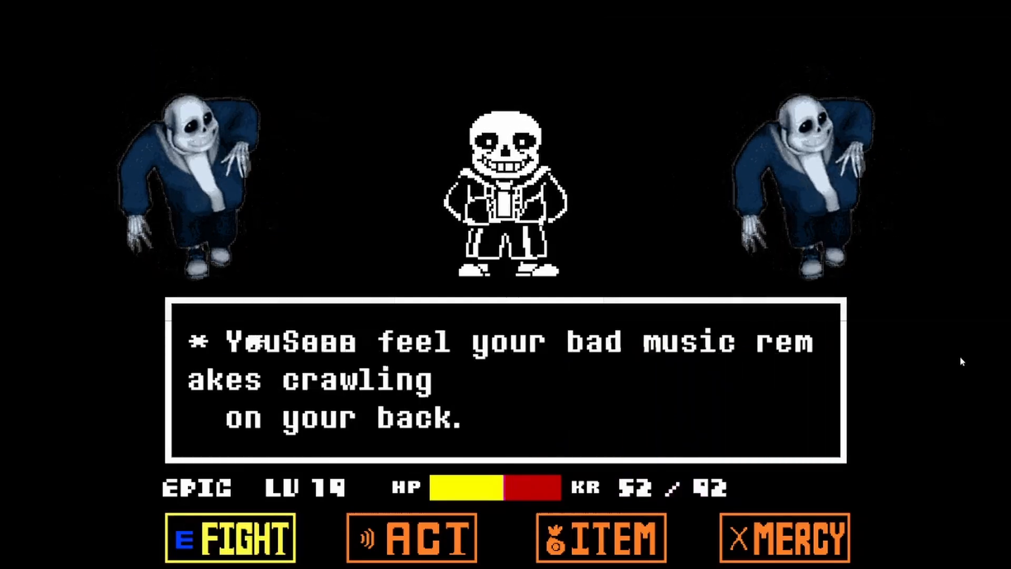
{"action": "key", "text": "z"}
{"action": "key", "text": "z"}
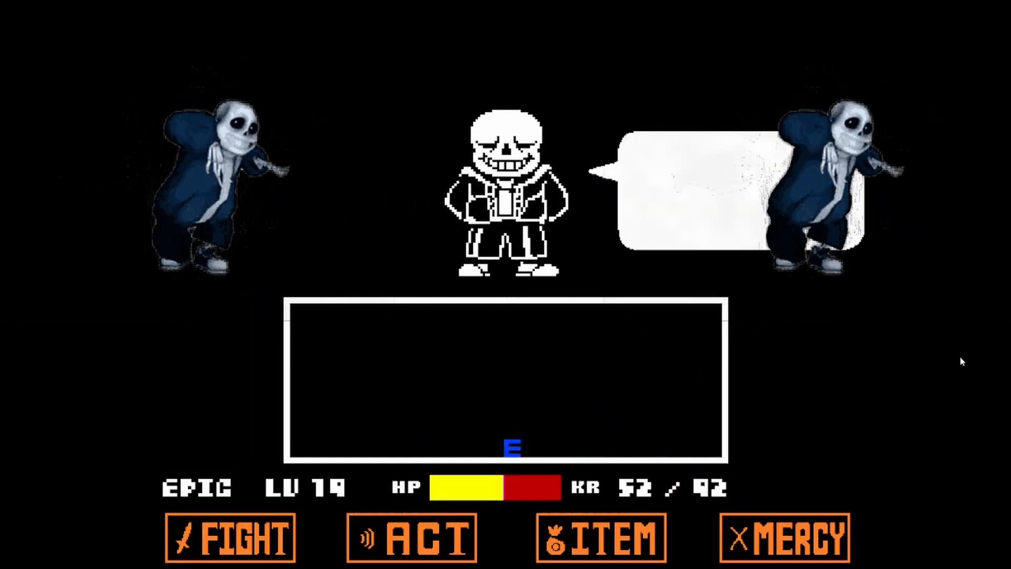
{"action": "key", "text": "Up"}
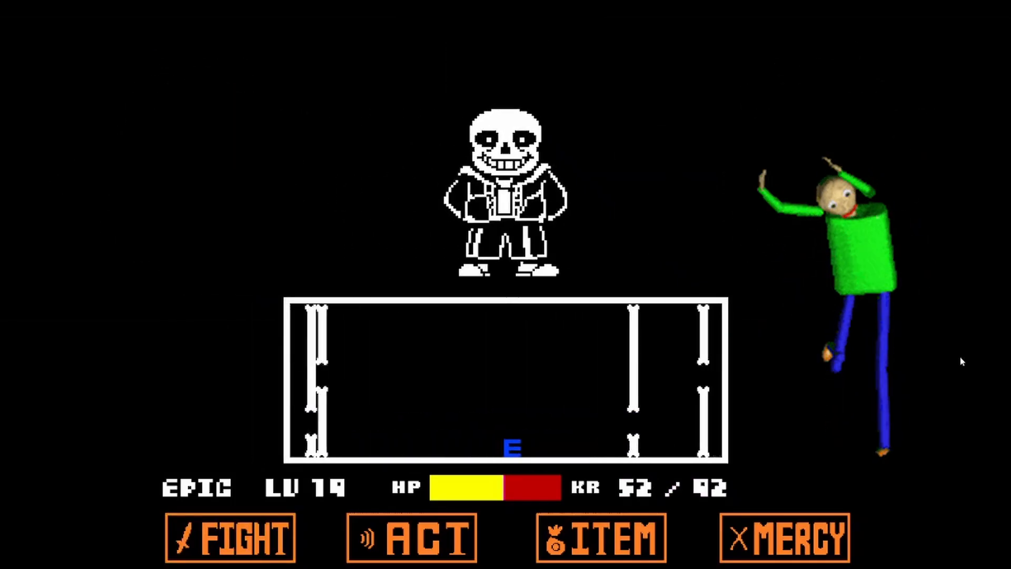
{"action": "key", "text": "Up"}
{"action": "key", "text": "Up"}
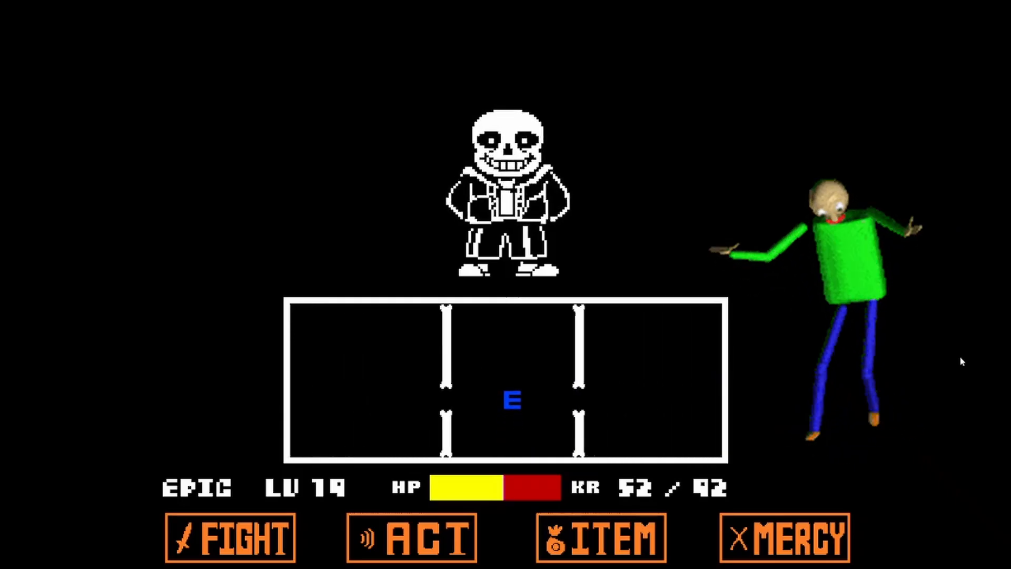
{"action": "key", "text": "Up"}
{"action": "key", "text": "Up"}
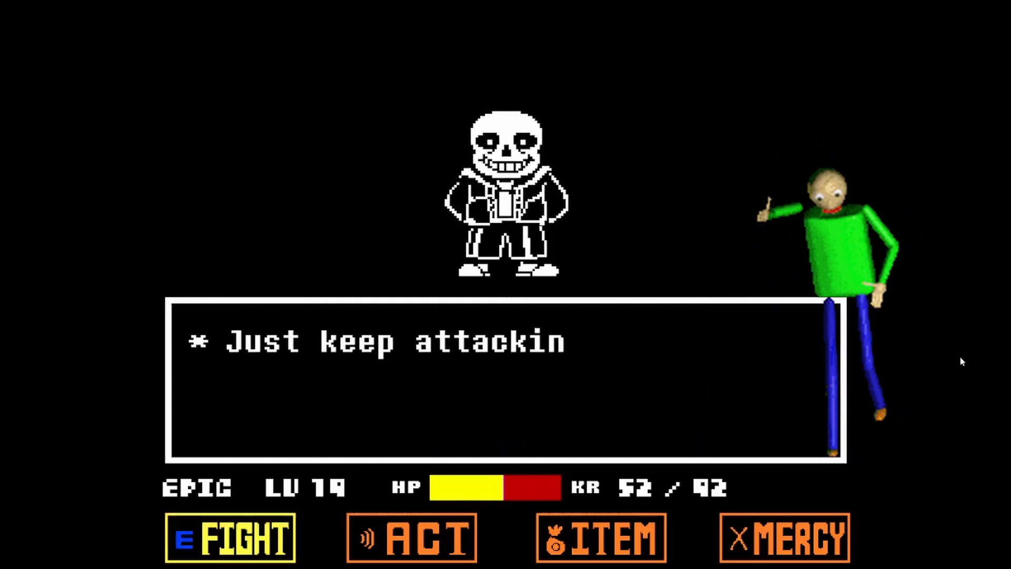
{"action": "key", "text": "z"}
{"action": "key", "text": "z"}
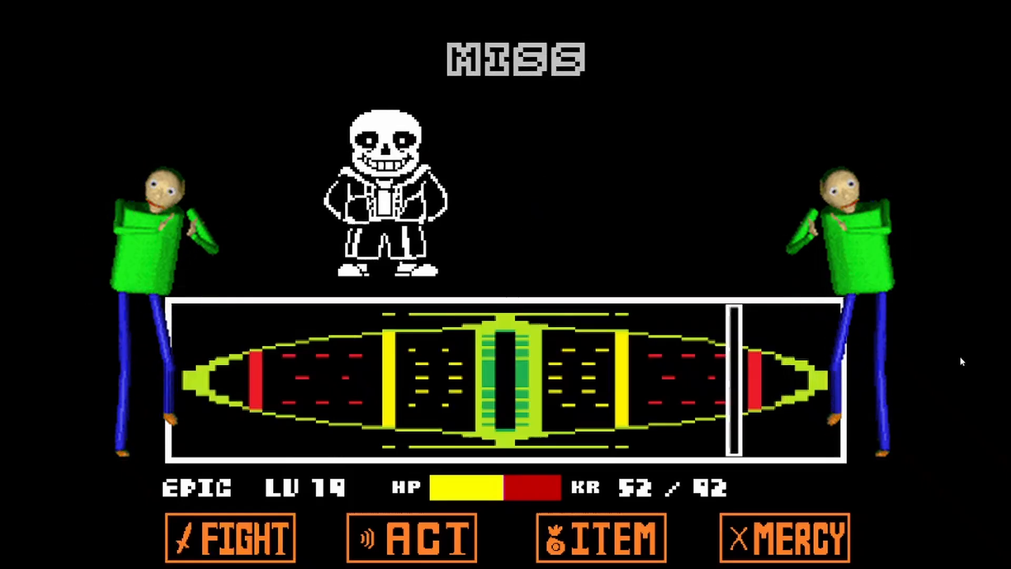
{"action": "key", "text": "z"}
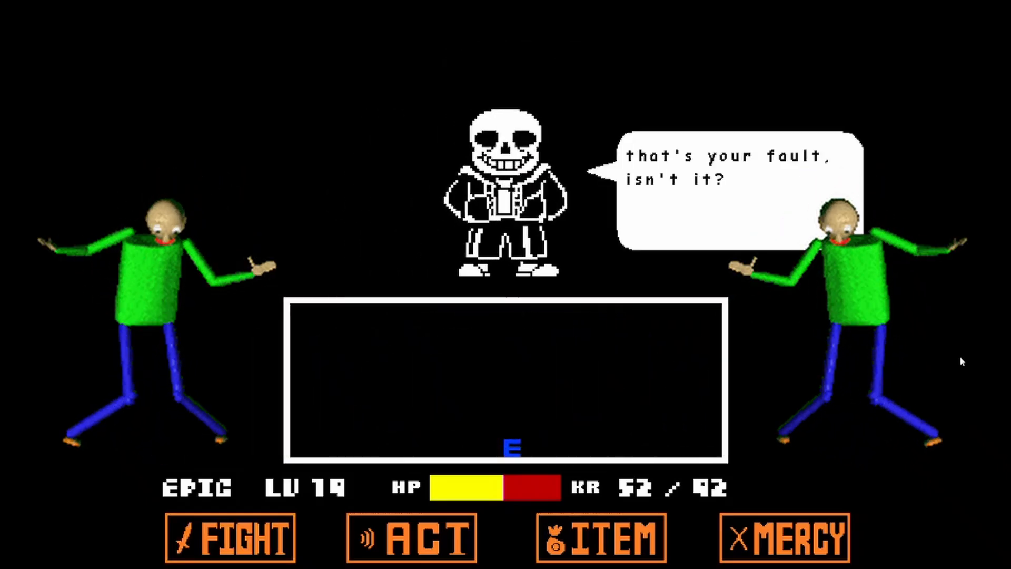
{"action": "key", "text": "z"}
{"action": "key", "text": "Left"}
{"action": "key", "text": "Up"}
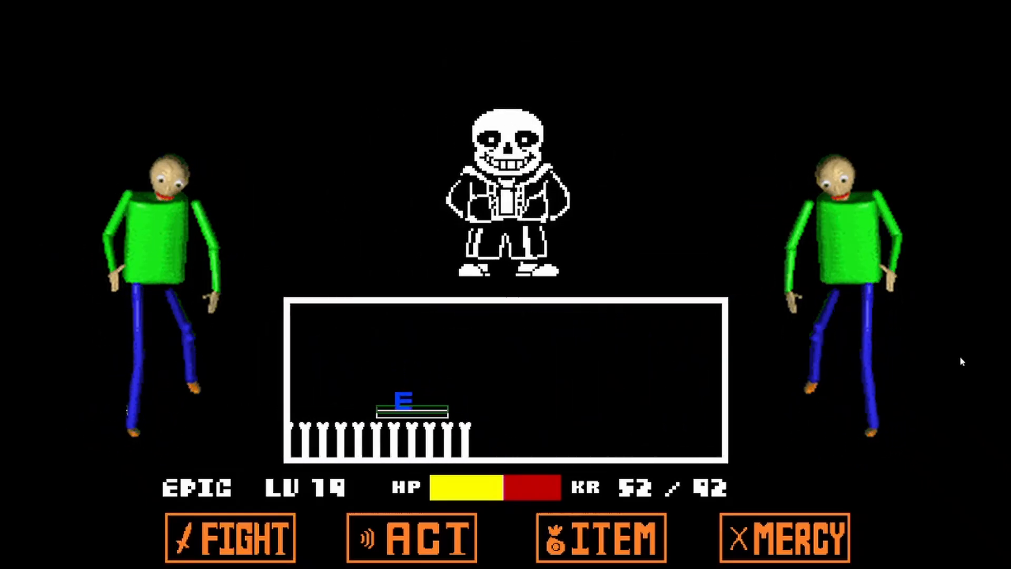
{"action": "key", "text": "Left"}
{"action": "key", "text": "Up"}
{"action": "key", "text": "Left"}
{"action": "key", "text": "Up"}
{"action": "key", "text": "Right"}
{"action": "key", "text": "Up"}
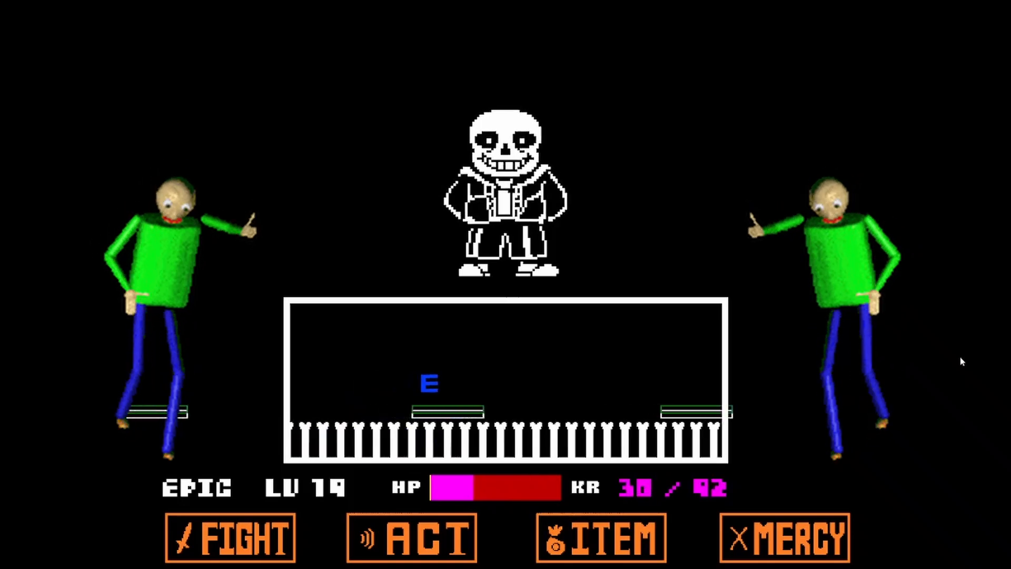
{"action": "key", "text": "Left"}
{"action": "key", "text": "Left"}
{"action": "key", "text": "Up"}
{"action": "key", "text": "Left"}
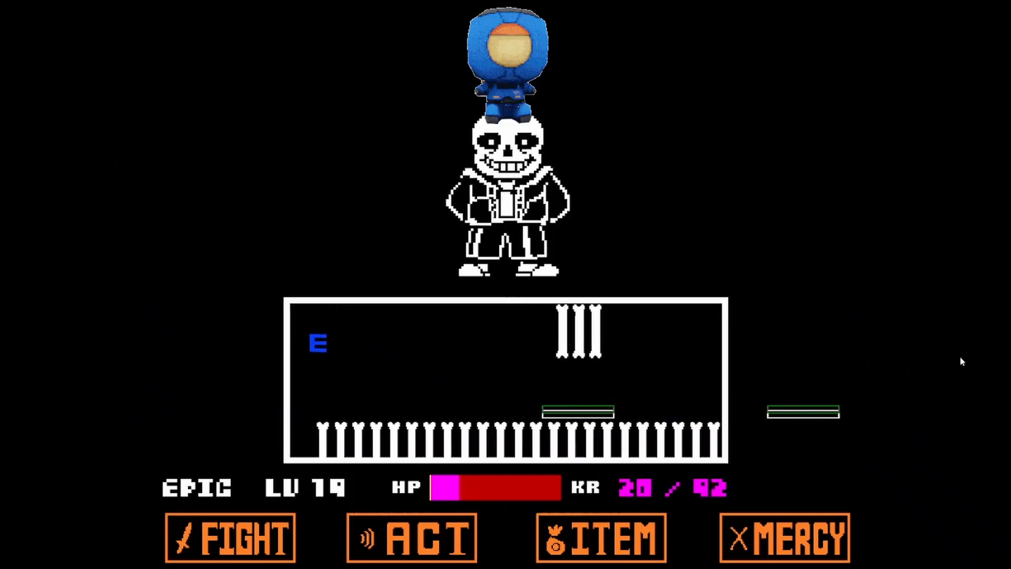
{"action": "key", "text": "Right"}
{"action": "key", "text": "Right"}
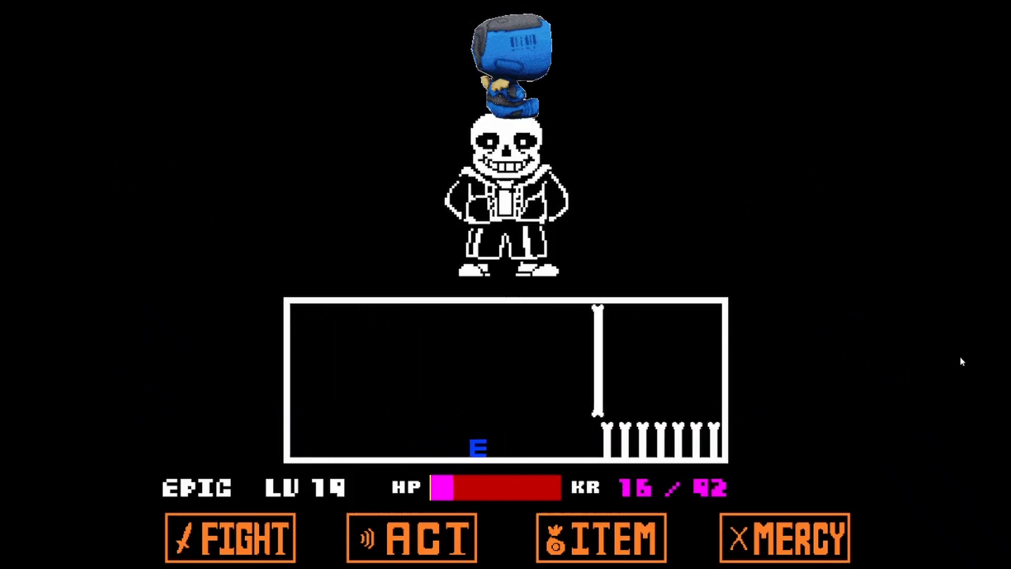
{"action": "key", "text": "Right"}
{"action": "key", "text": "Right"}
{"action": "key", "text": "z"}
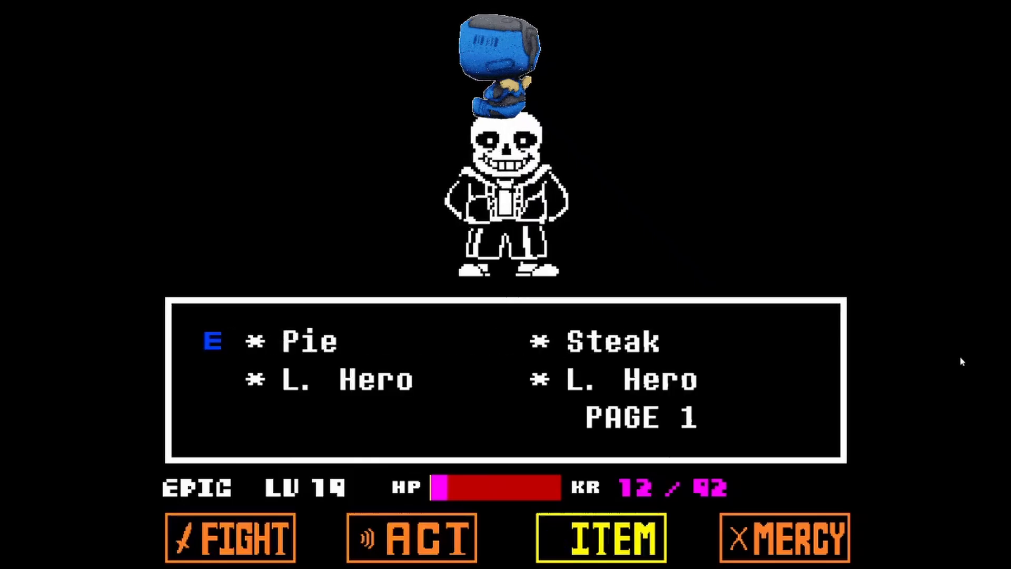
{"action": "key", "text": "x"}
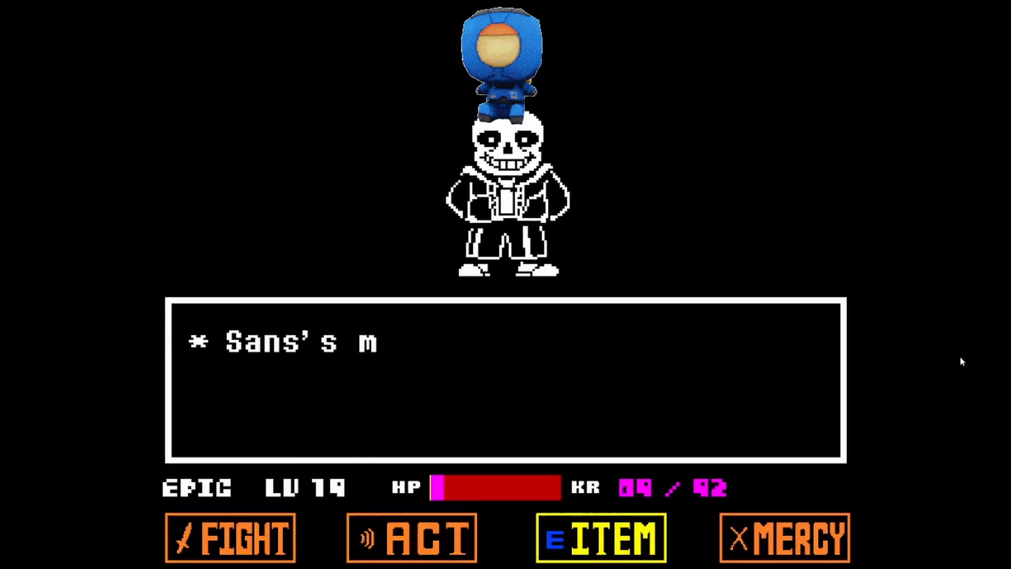
{"action": "key", "text": "Left"}
{"action": "key", "text": "Right"}
{"action": "key", "text": "z"}
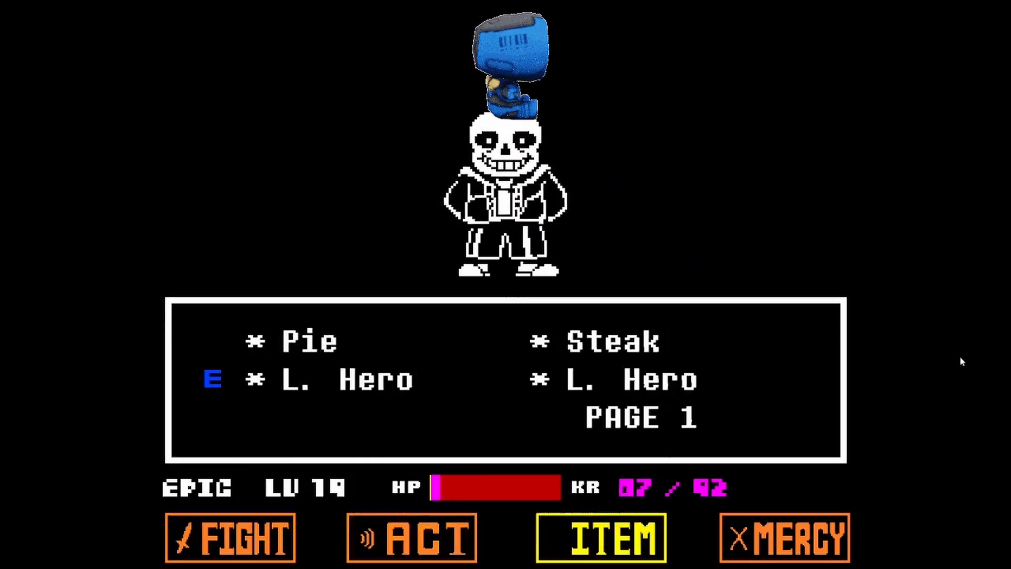
{"action": "key", "text": "z"}
{"action": "key", "text": "z"}
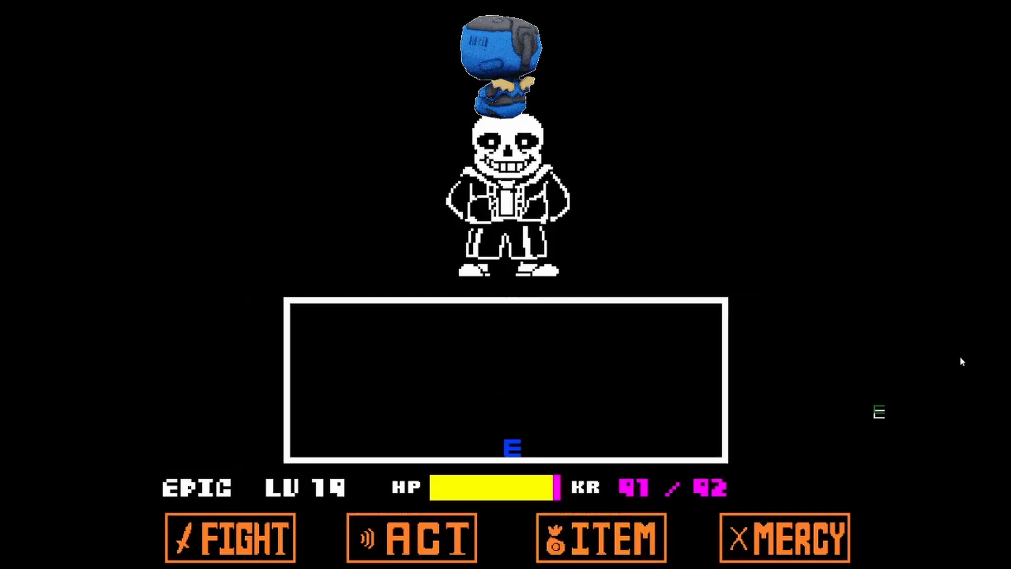
{"action": "key", "text": "Up"}
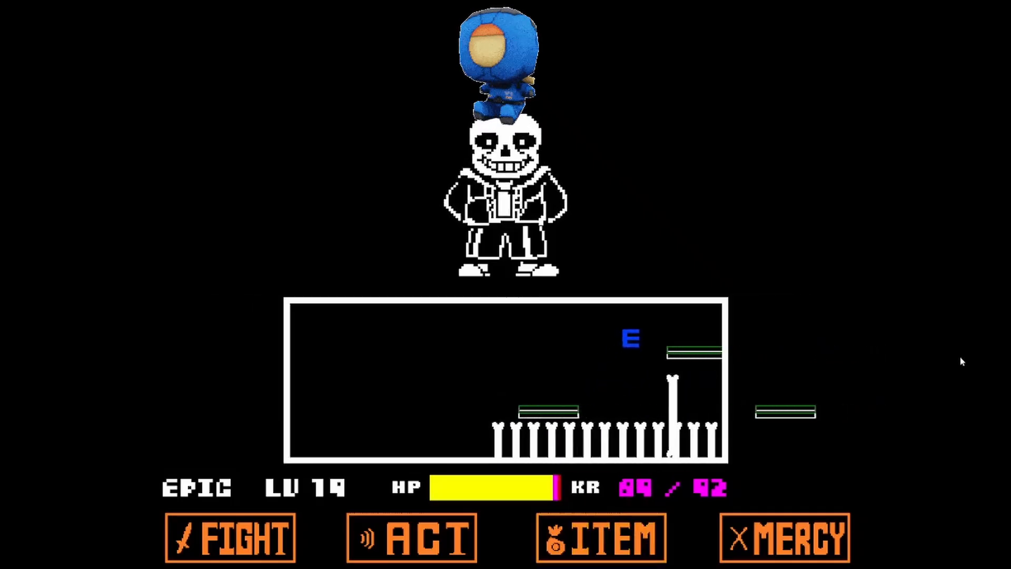
{"action": "key", "text": "Right"}
{"action": "key", "text": "Up"}
{"action": "key", "text": "Right"}
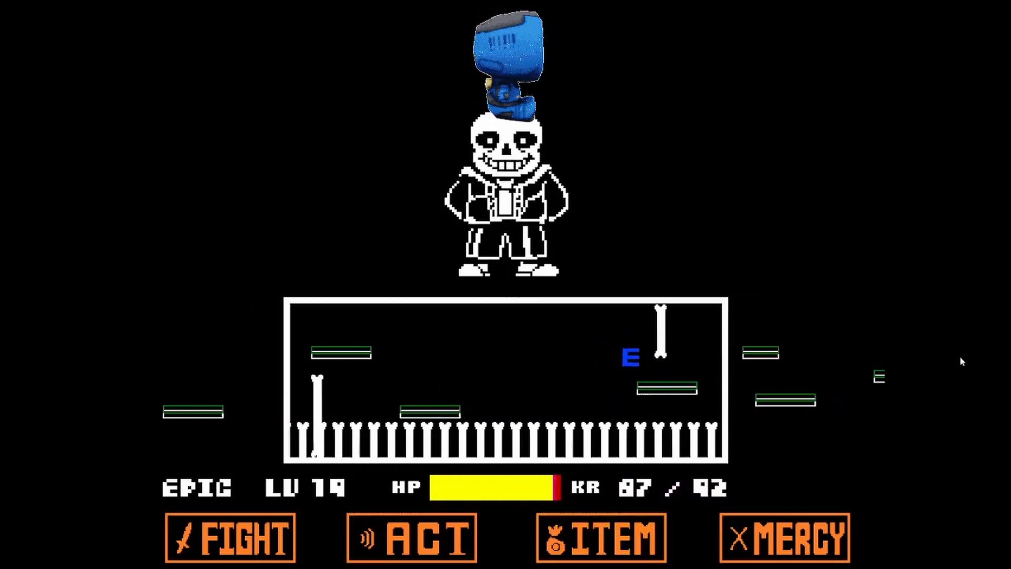
{"action": "key", "text": "Right"}
{"action": "key", "text": "Up"}
{"action": "key", "text": "Up"}
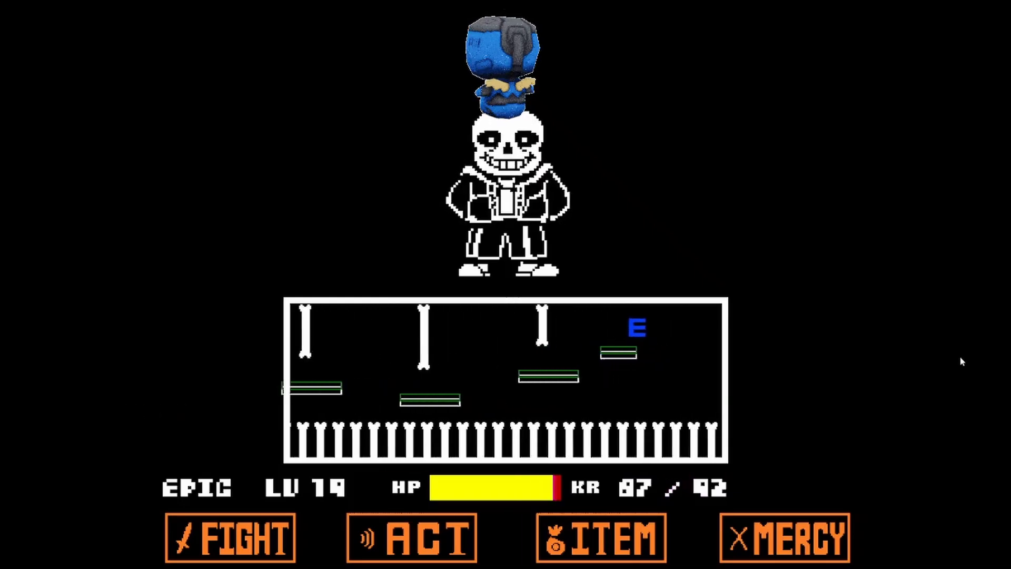
{"action": "key", "text": "Left"}
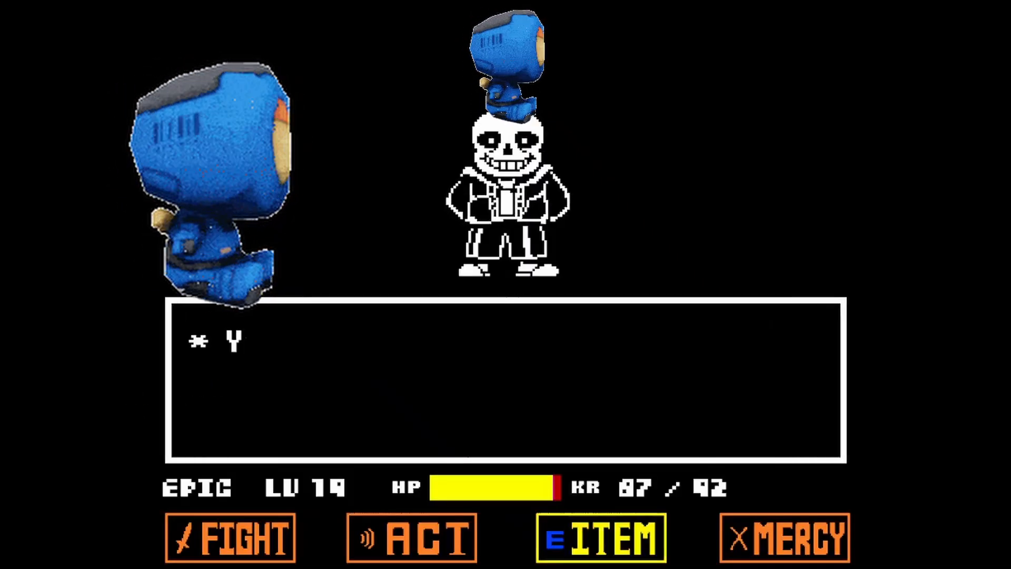
{"action": "key", "text": "Left"}
{"action": "key", "text": "Left"}
{"action": "key", "text": "z"}
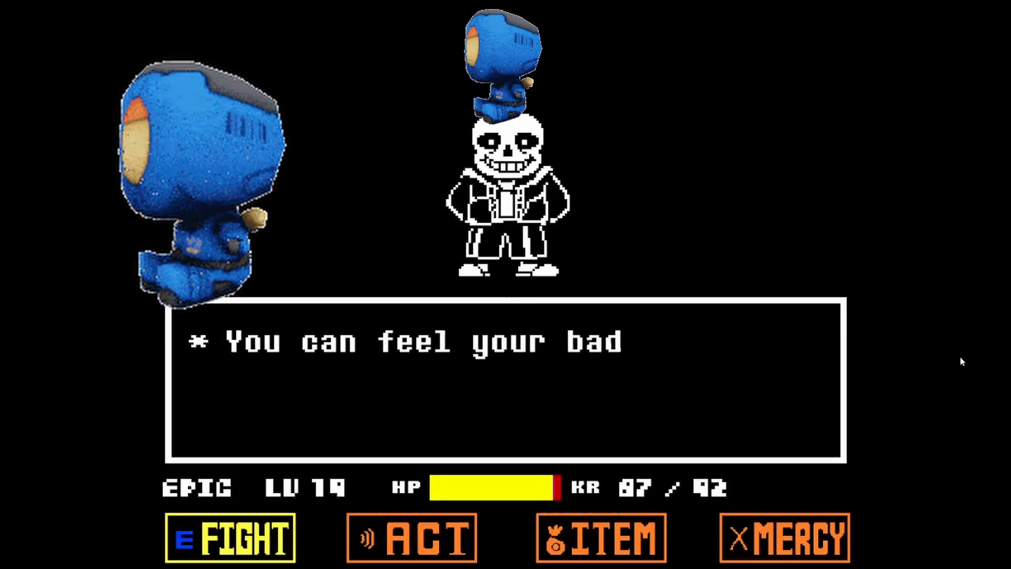
{"action": "key", "text": "z"}
{"action": "key", "text": "z"}
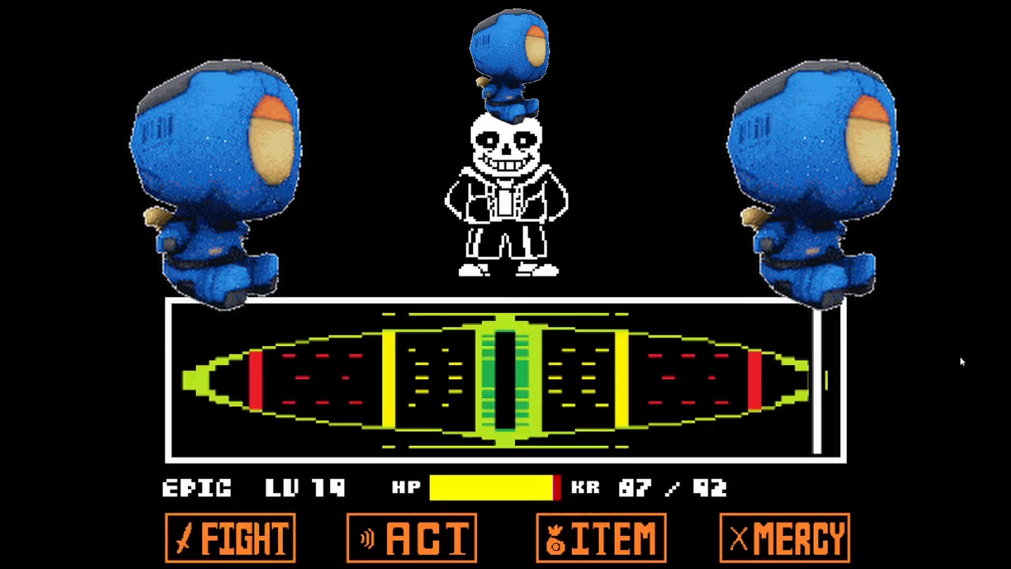
{"action": "key", "text": "z"}
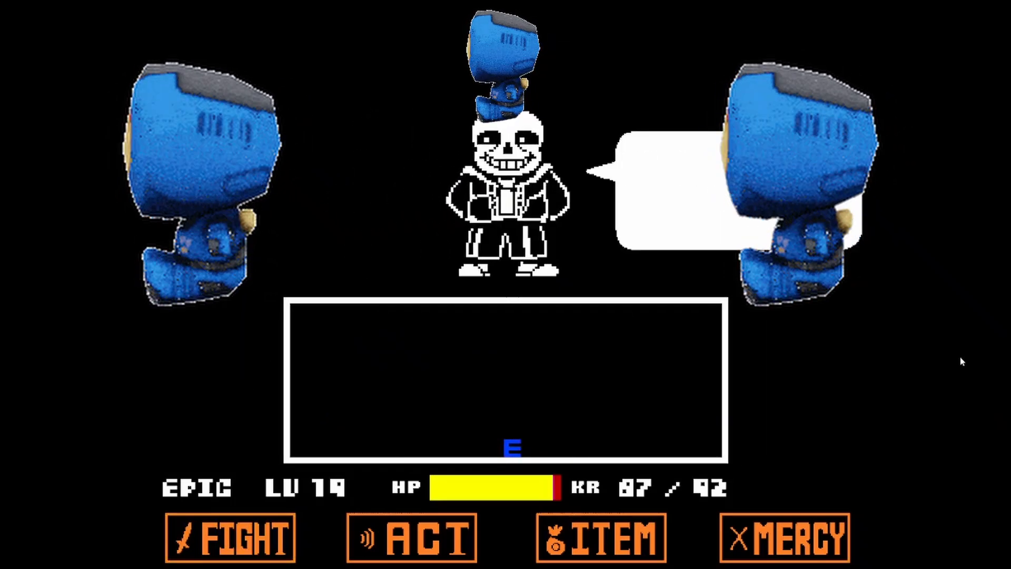
{"action": "key", "text": "Up"}
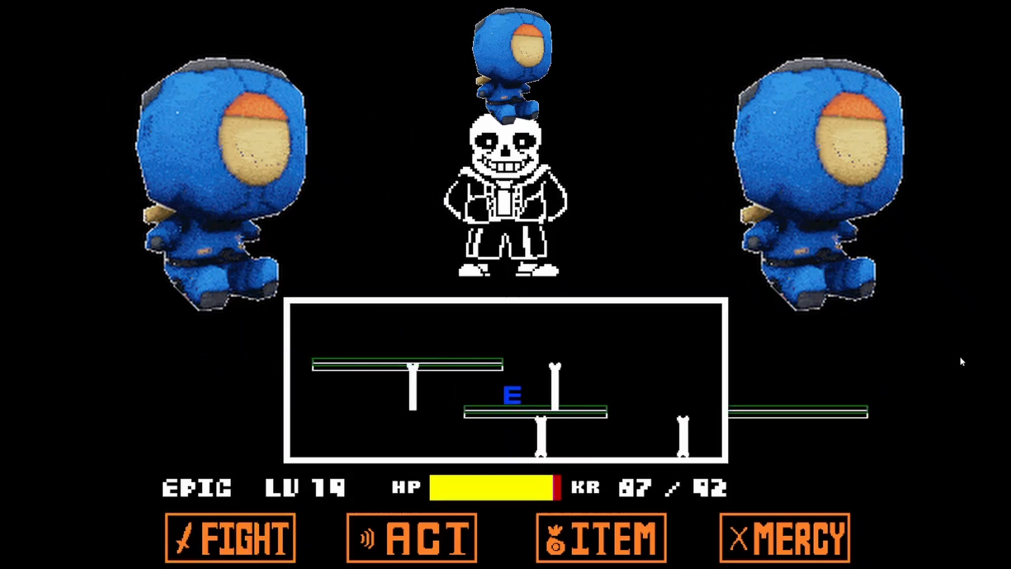
{"action": "key", "text": "Right"}
{"action": "key", "text": "Left"}
{"action": "key", "text": "Up"}
{"action": "key", "text": "Right"}
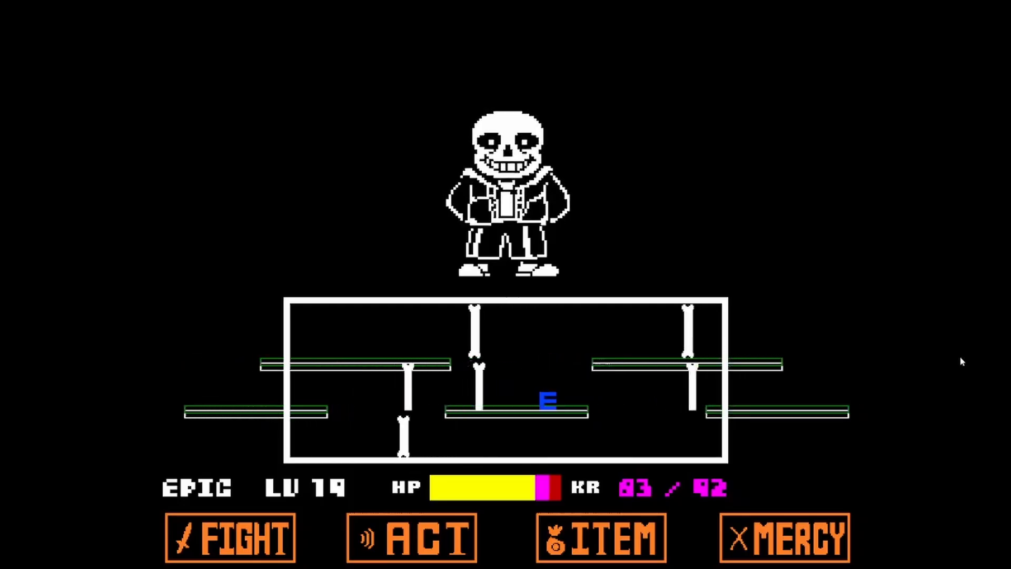
{"action": "key", "text": "Left"}
{"action": "key", "text": "Up"}
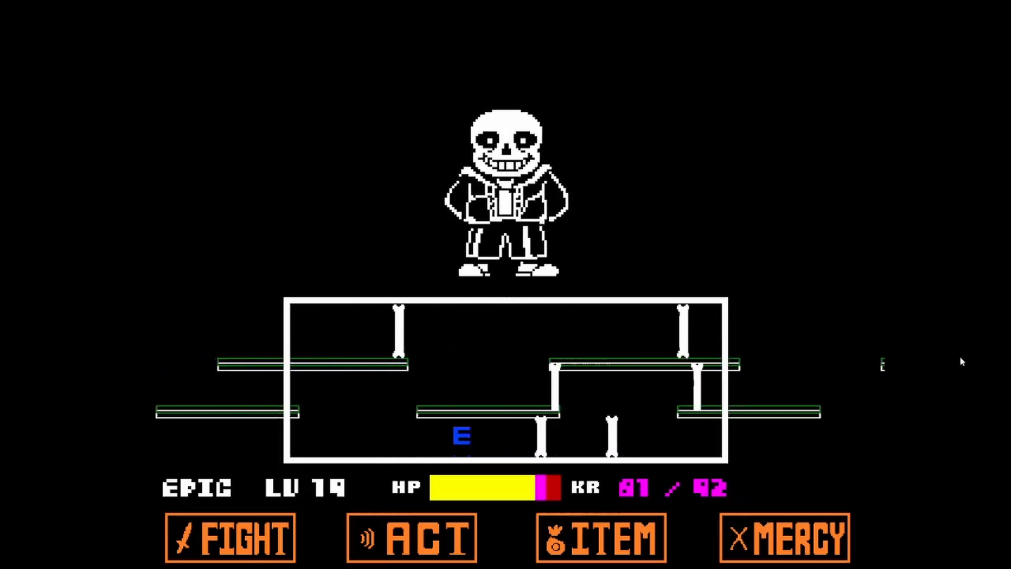
{"action": "key", "text": "Right"}
{"action": "key", "text": "z"}
{"action": "key", "text": "z"}
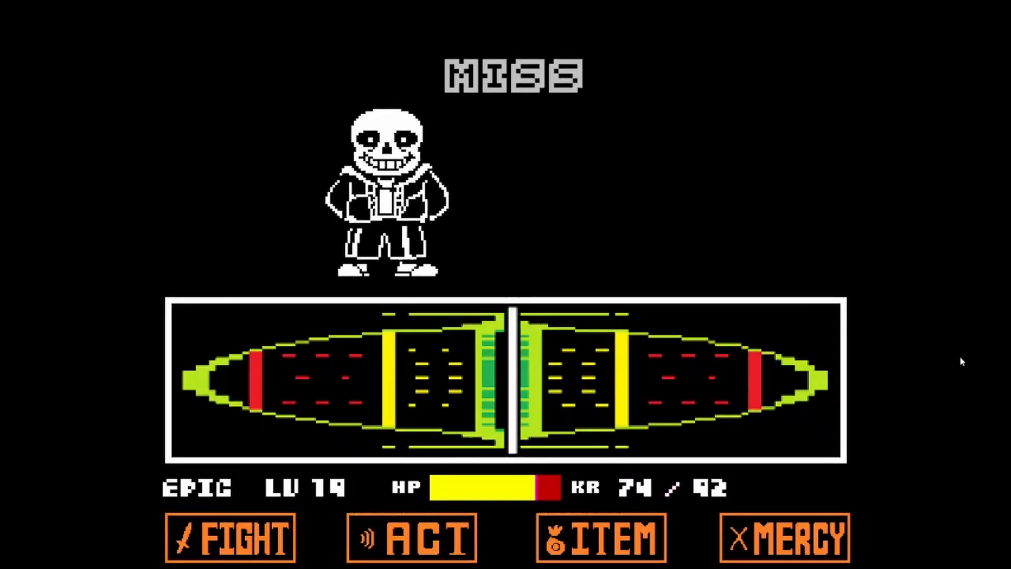
{"action": "key", "text": "z"}
{"action": "key", "text": "Right"}
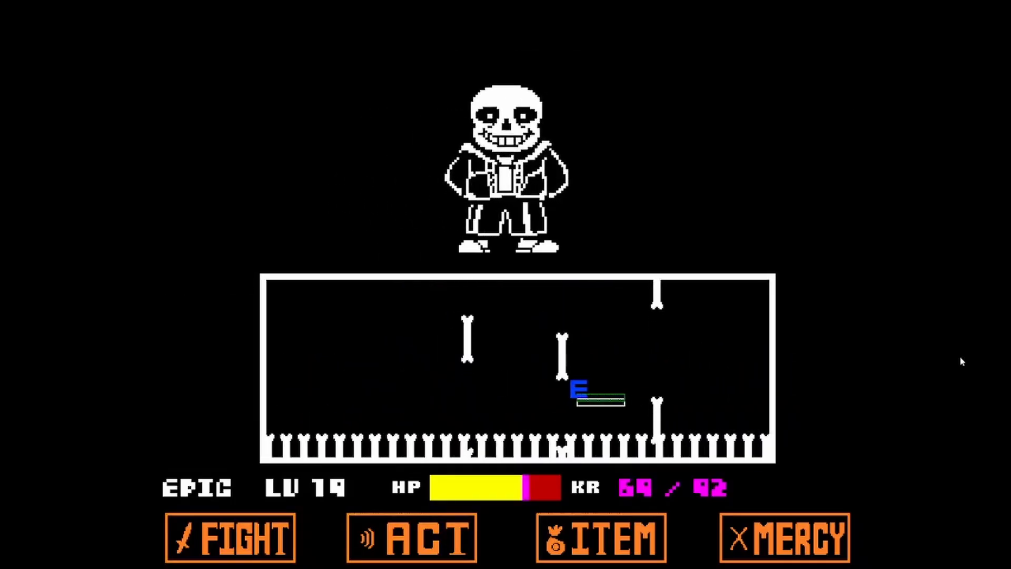
{"action": "key", "text": "Up"}
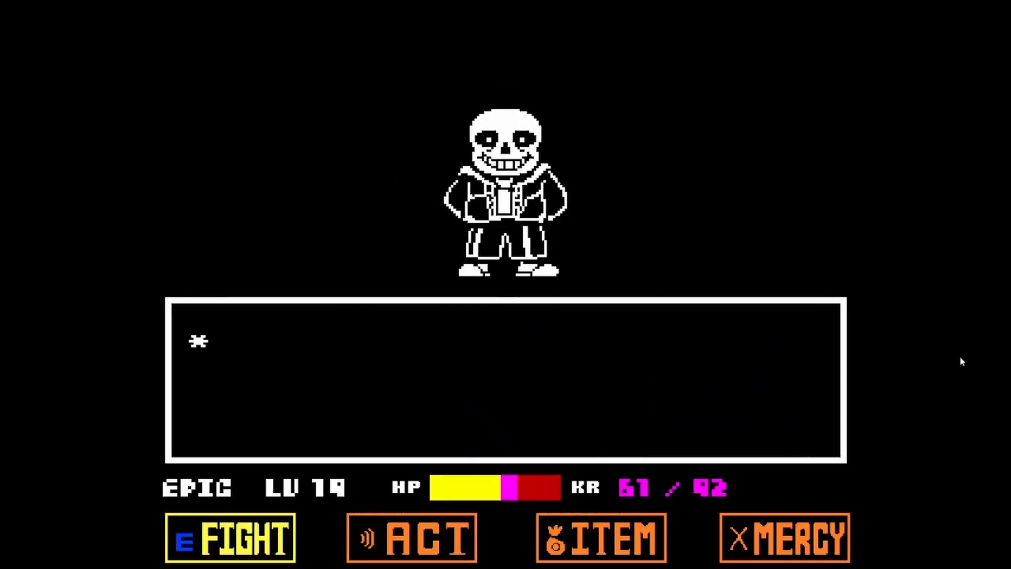
{"action": "key", "text": "Right"}
{"action": "key", "text": "Left"}
{"action": "key", "text": "z"}
{"action": "key", "text": "z"}
{"action": "key", "text": "z"}
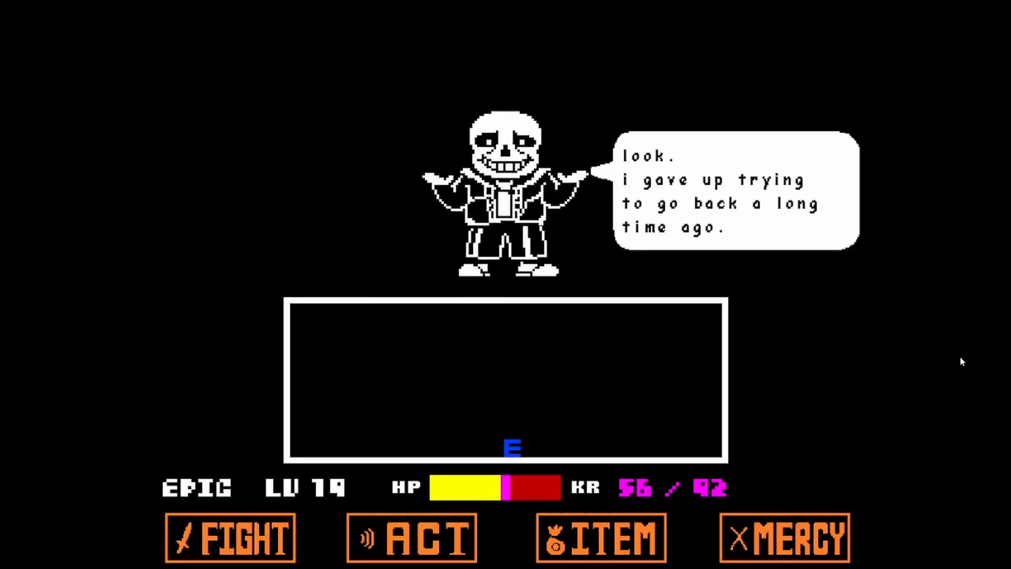
{"action": "key", "text": "z"}
{"action": "key", "text": "Right"}
{"action": "key", "text": "Right"}
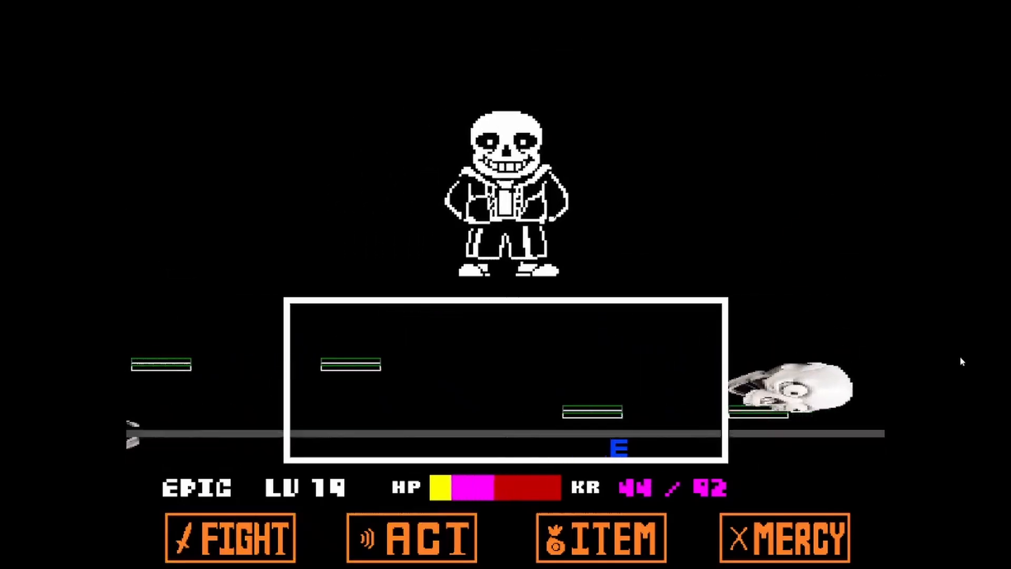
{"action": "key", "text": "Left"}
{"action": "key", "text": "Up"}
{"action": "key", "text": "Right"}
{"action": "key", "text": "Left"}
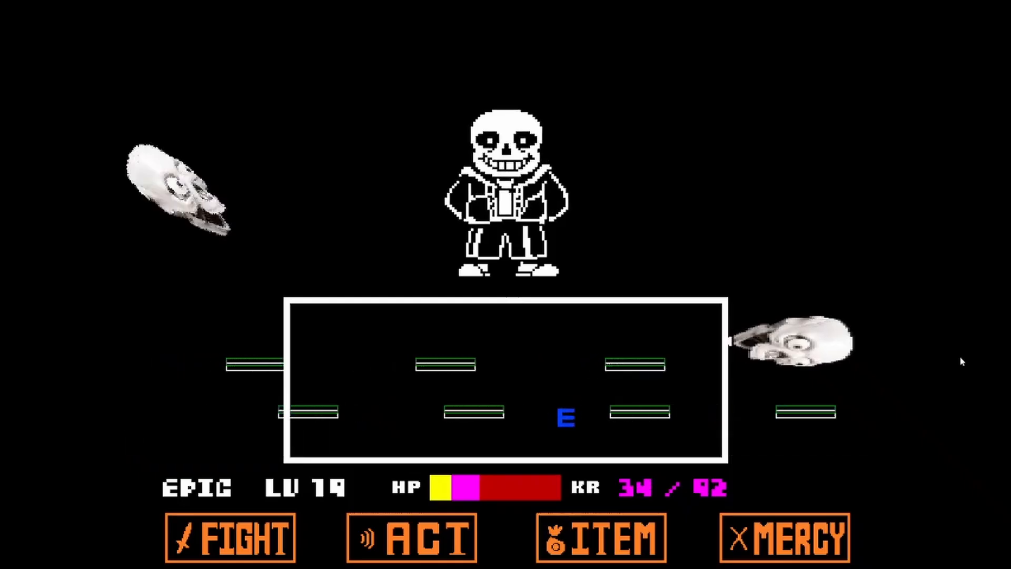
{"action": "key", "text": "Right"}
{"action": "key", "text": "Left"}
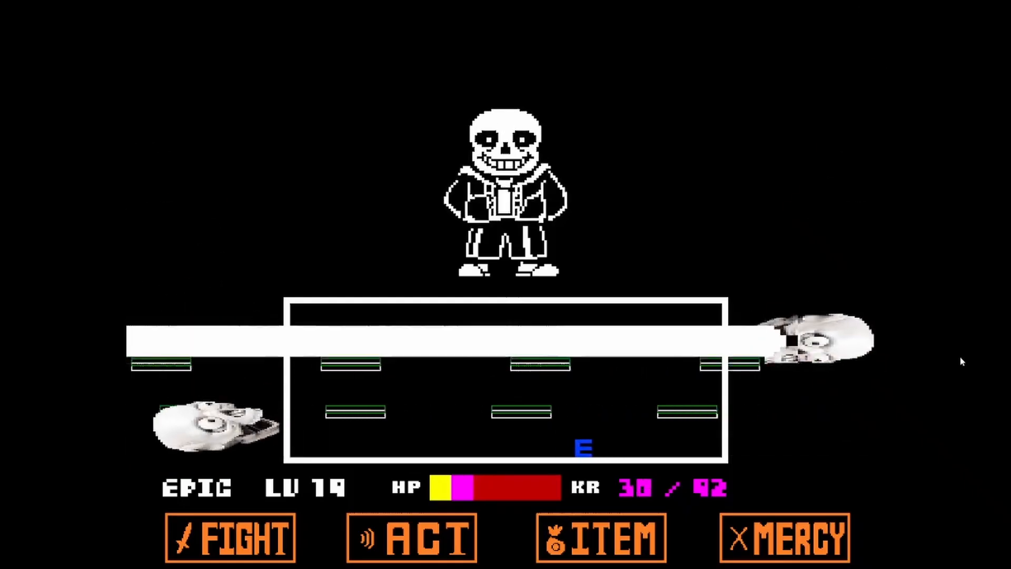
{"action": "key", "text": "Up"}
{"action": "key", "text": "Right"}
{"action": "key", "text": "Left"}
{"action": "key", "text": "Up"}
{"action": "key", "text": "Right"}
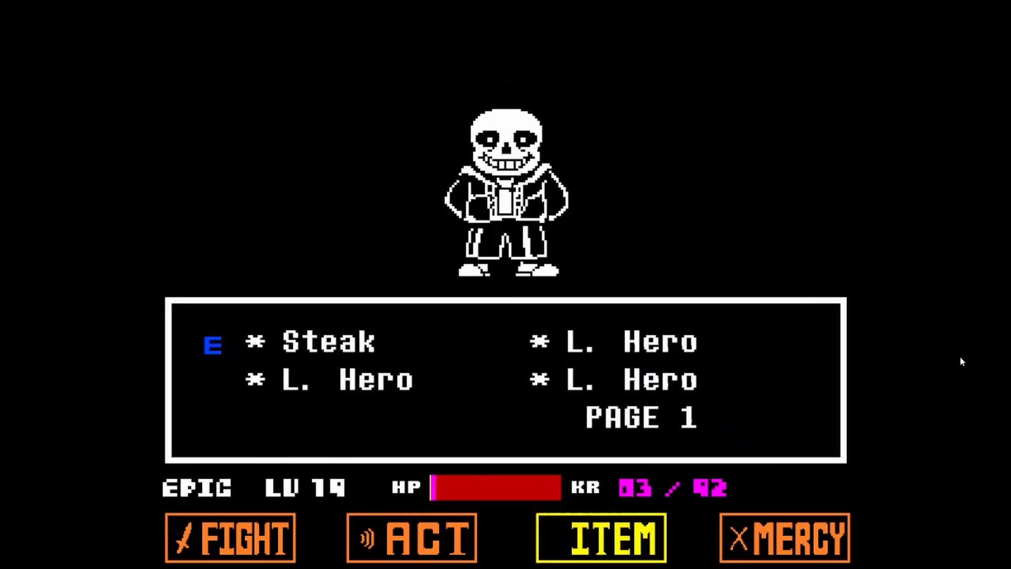
{"action": "key", "text": "z"}
{"action": "key", "text": "z"}
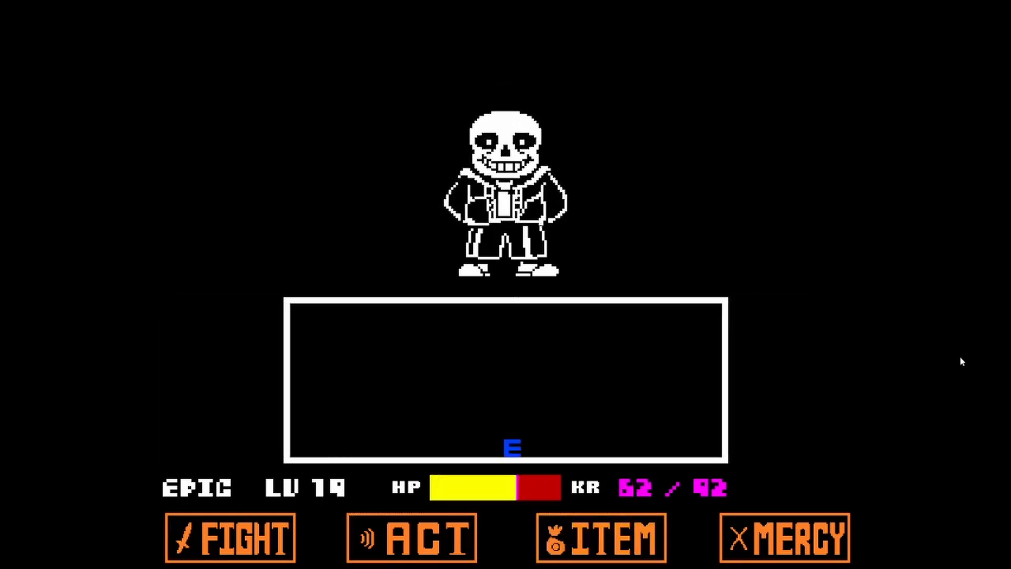
{"action": "key", "text": "Up"}
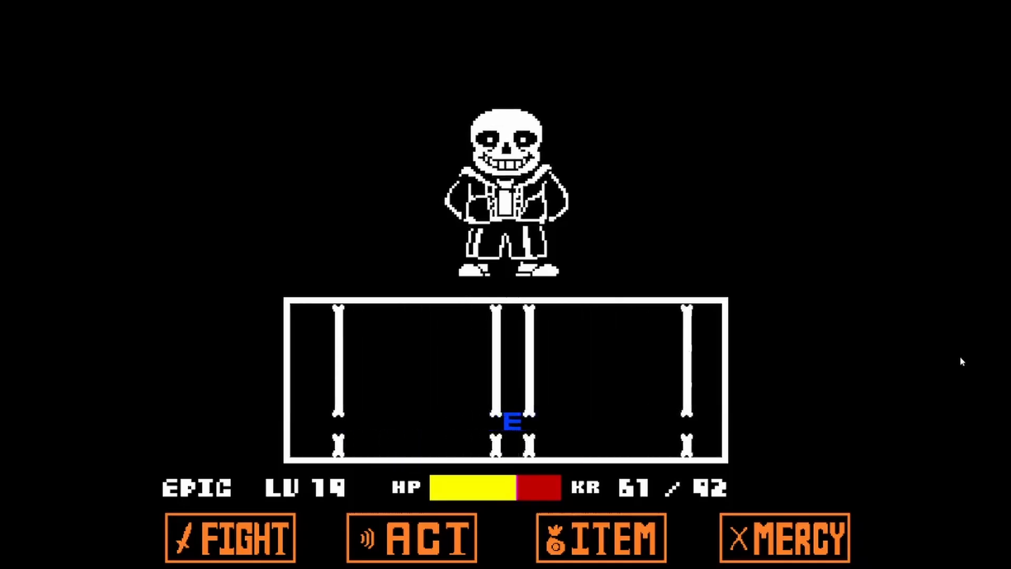
{"action": "key", "text": "Left"}
{"action": "key", "text": "z"}
{"action": "key", "text": "z"}
{"action": "key", "text": "z"}
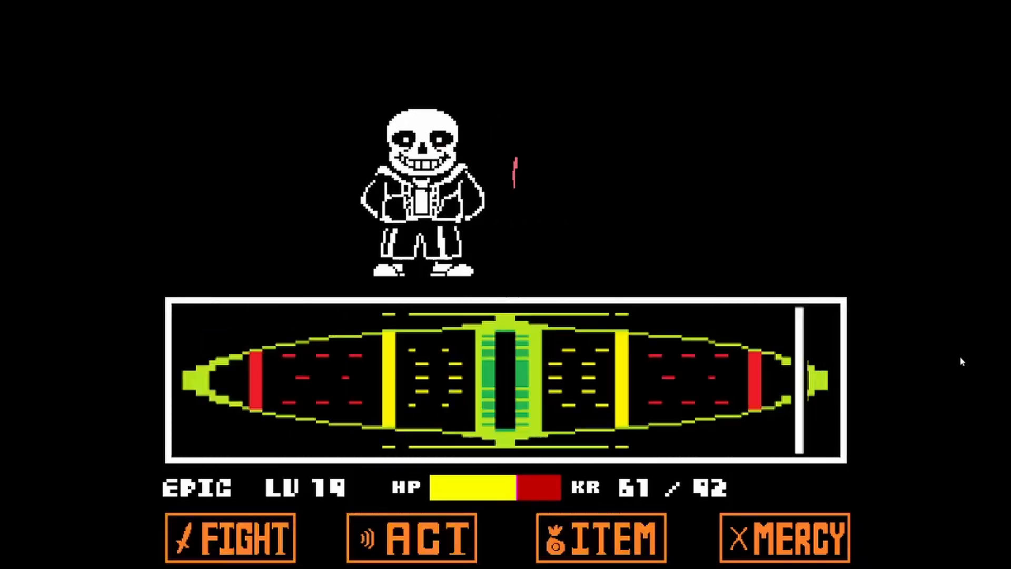
{"action": "key", "text": "Left"}
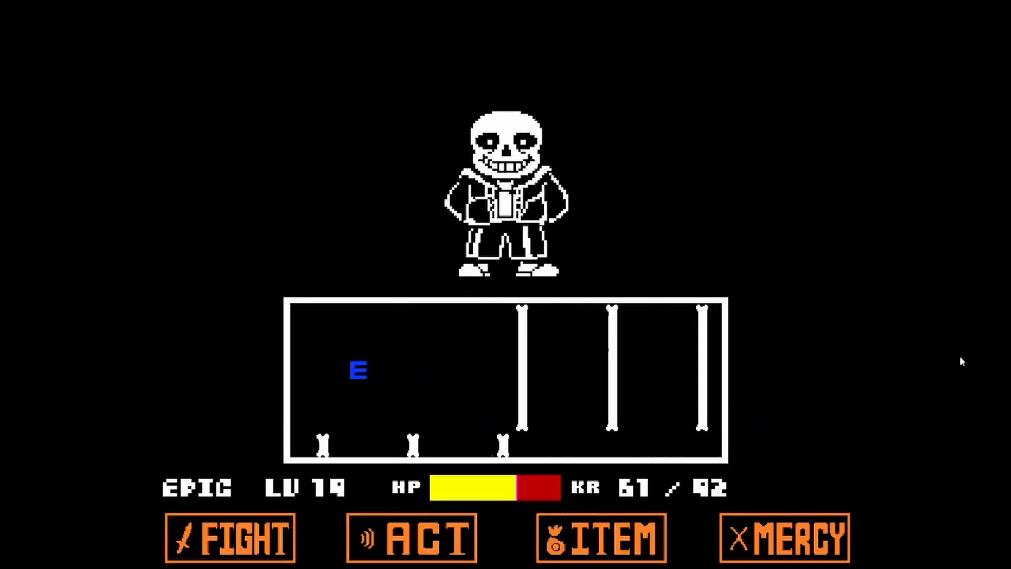
{"action": "key", "text": "Right"}
{"action": "key", "text": "Right"}
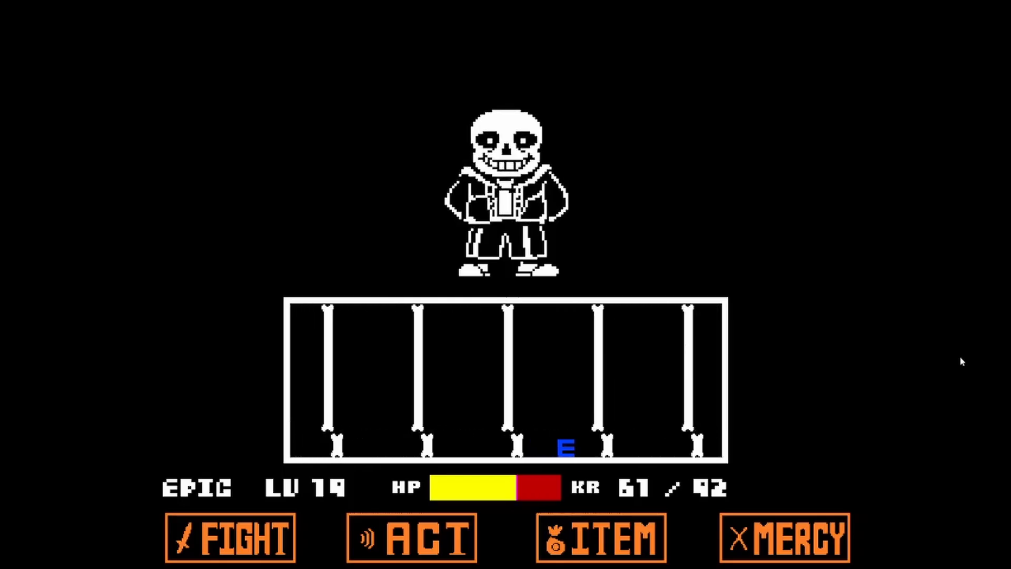
{"action": "key", "text": "Up"}
{"action": "key", "text": "Left"}
{"action": "key", "text": "Right"}
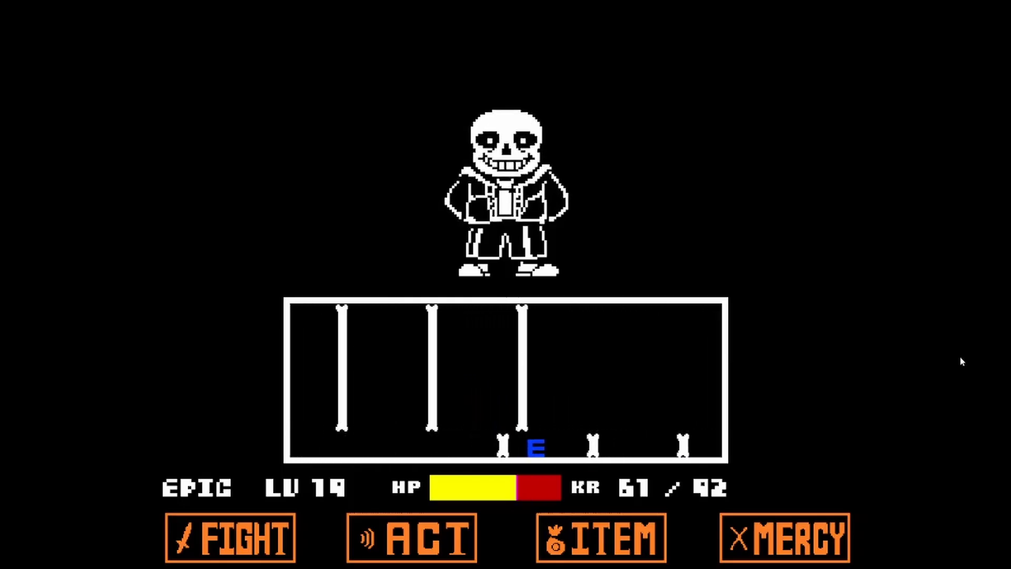
{"action": "key", "text": "Up"}
{"action": "key", "text": "Left"}
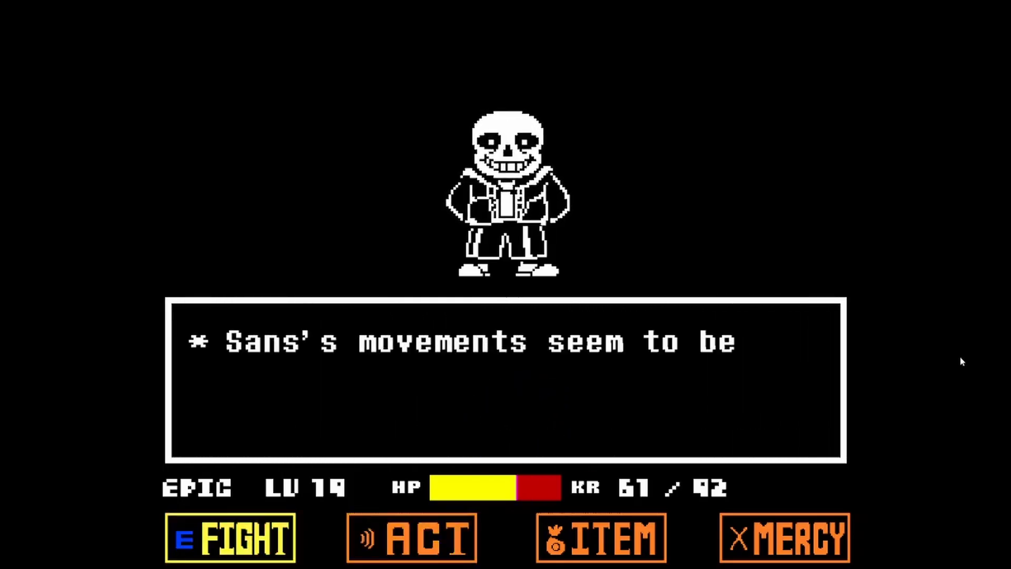
{"action": "key", "text": "z"}
{"action": "key", "text": "z"}
{"action": "key", "text": "z"}
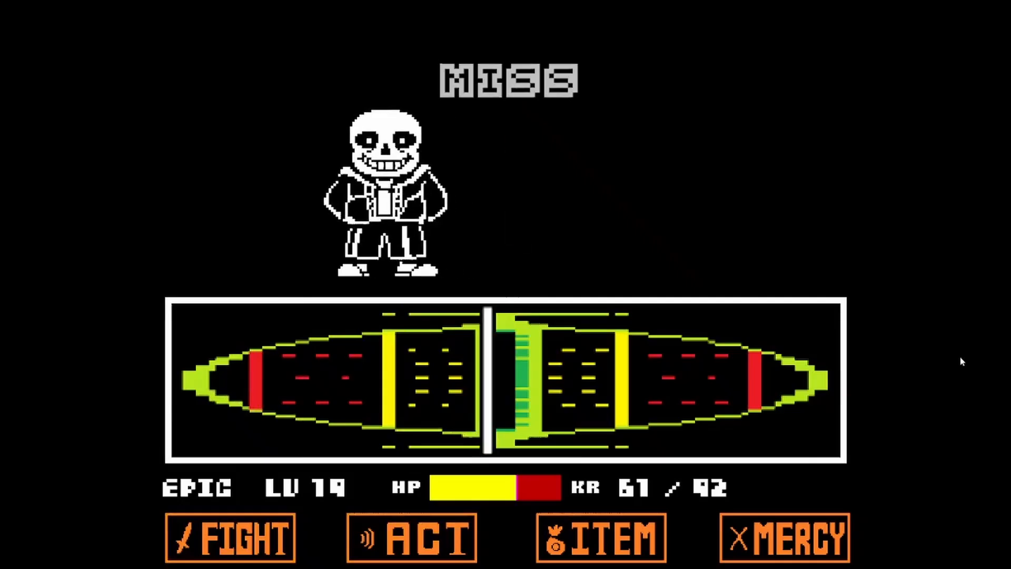
{"action": "key", "text": "z"}
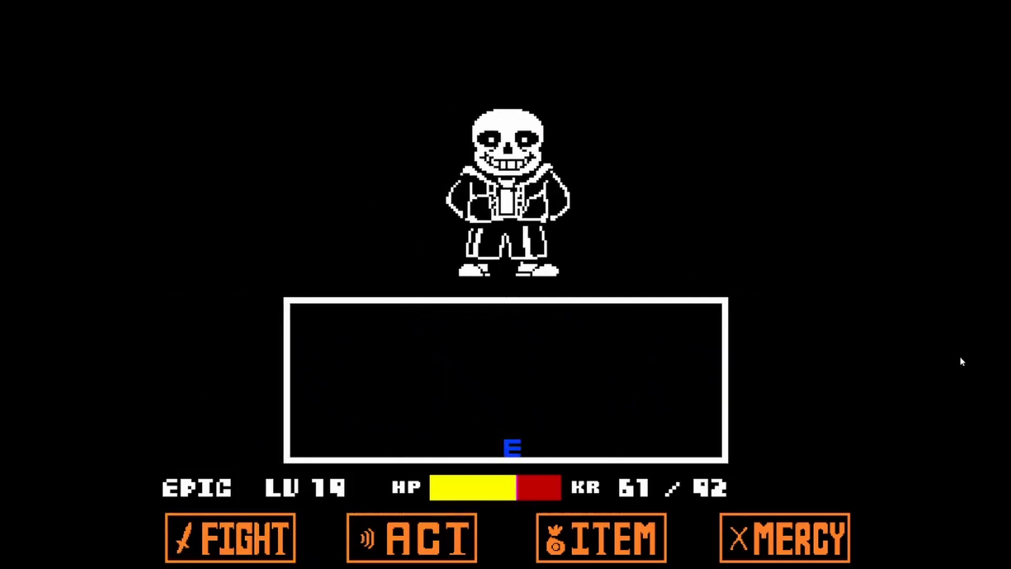
{"action": "key", "text": "Up"}
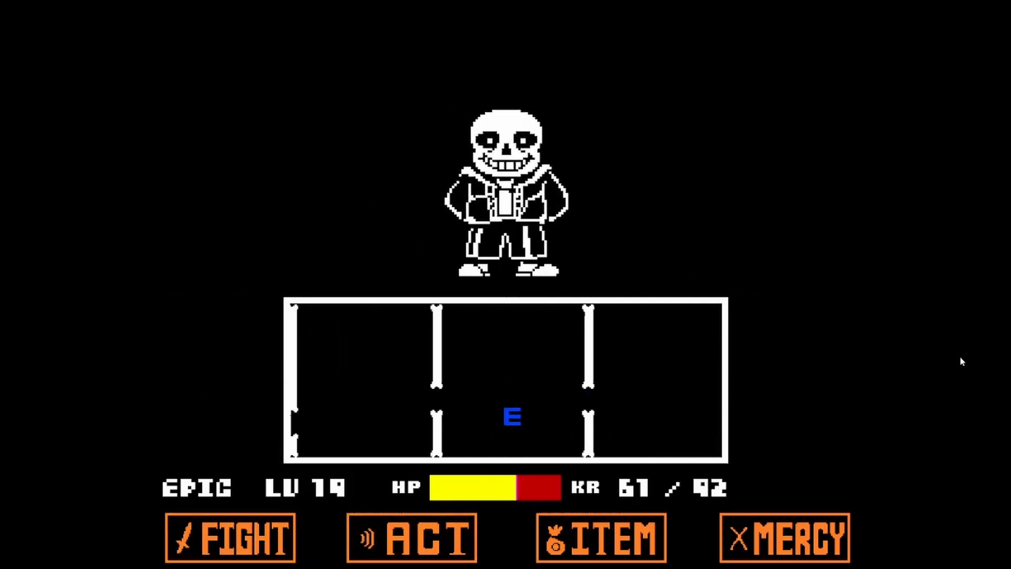
{"action": "key", "text": "Up"}
{"action": "key", "text": "Up"}
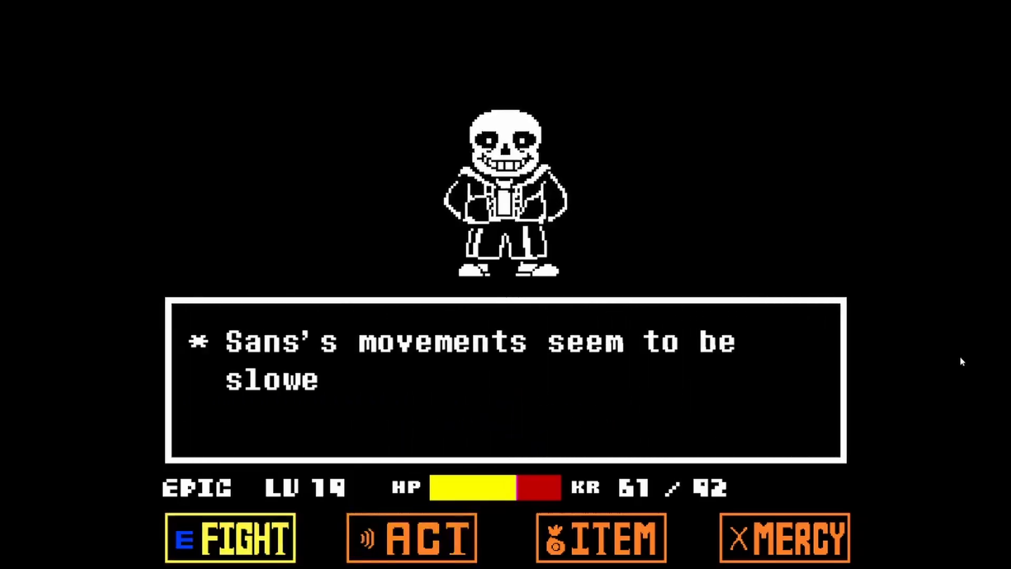
{"action": "key", "text": "z"}
{"action": "key", "text": "z"}
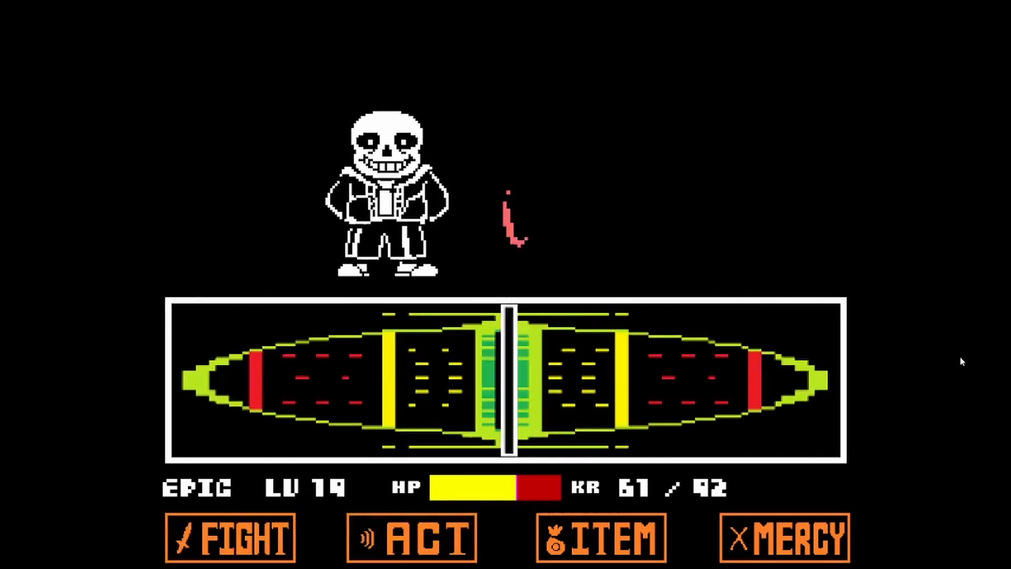
{"action": "key", "text": "Right"}
{"action": "key", "text": "Up"}
{"action": "key", "text": "Left"}
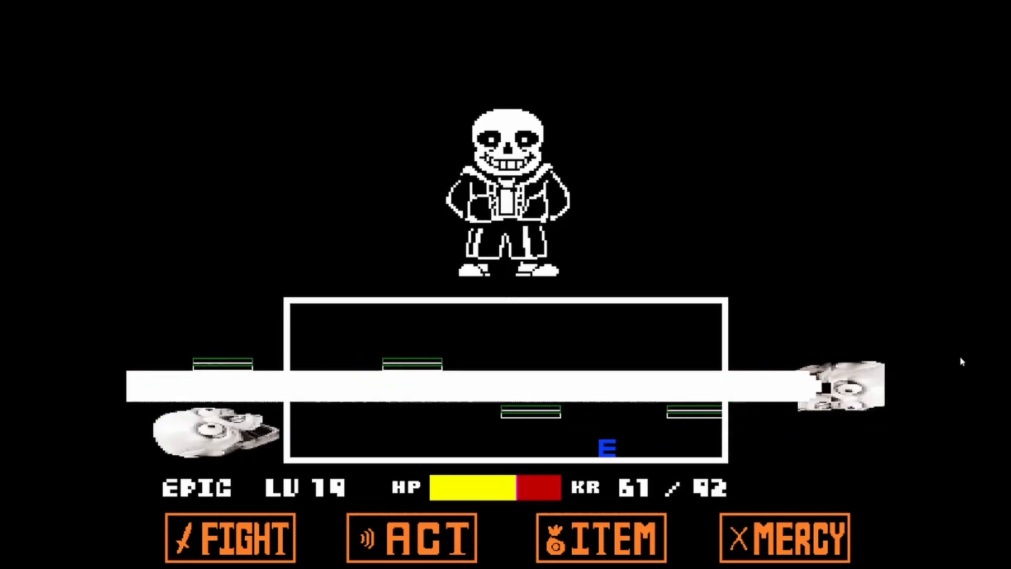
{"action": "key", "text": "Up"}
{"action": "key", "text": "Right"}
{"action": "key", "text": "Left"}
{"action": "key", "text": "Up"}
{"action": "key", "text": "Right"}
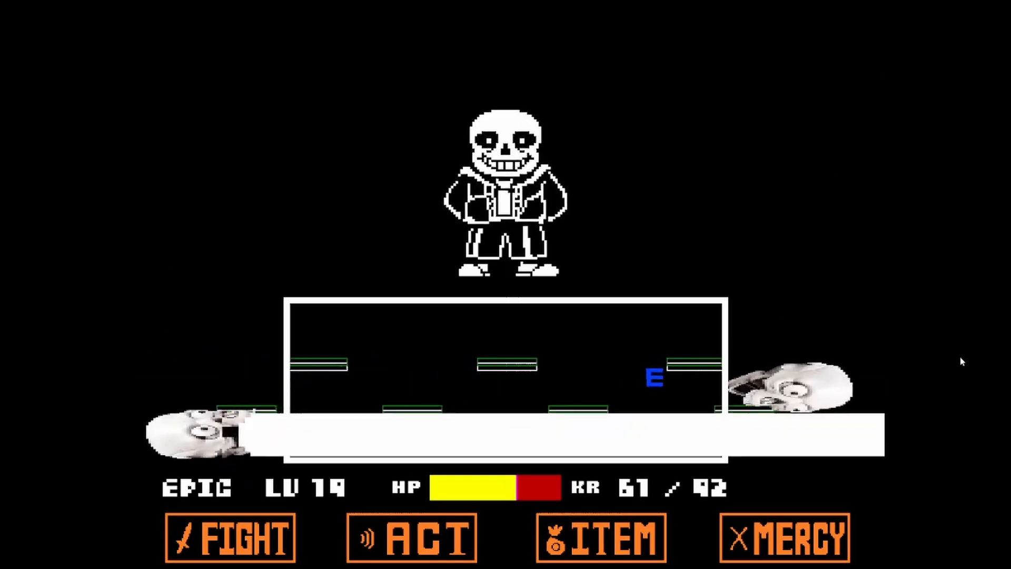
{"action": "key", "text": "Left"}
{"action": "key", "text": "Right"}
{"action": "key", "text": "Up"}
{"action": "key", "text": "Left"}
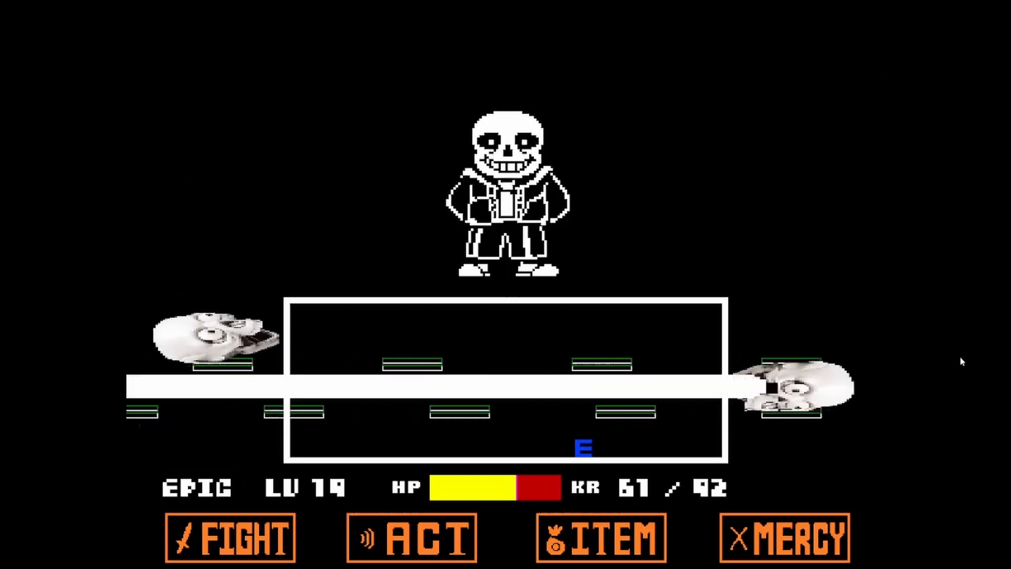
{"action": "key", "text": "Right"}
{"action": "key", "text": "Up"}
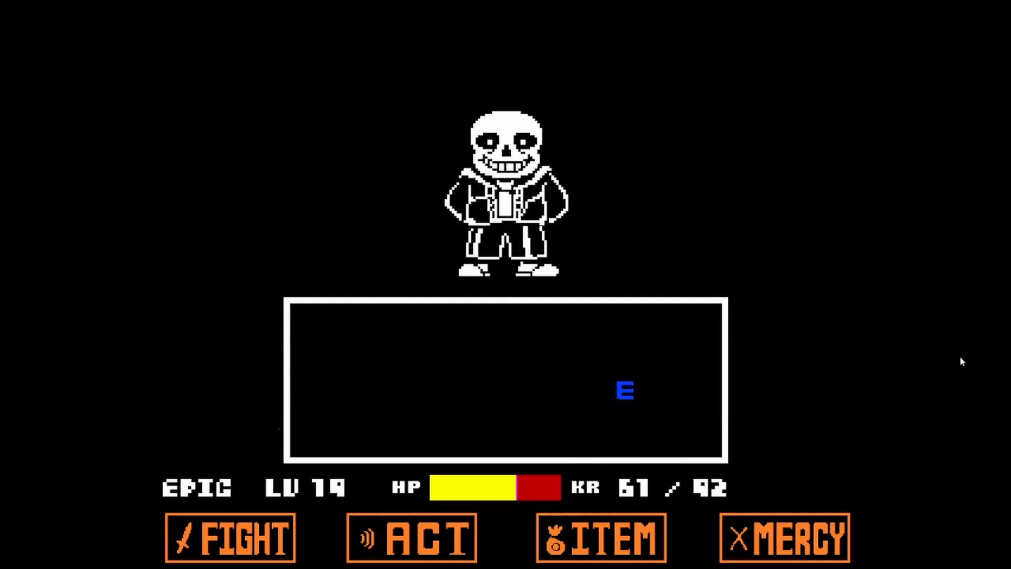
{"action": "key", "text": "Up"}
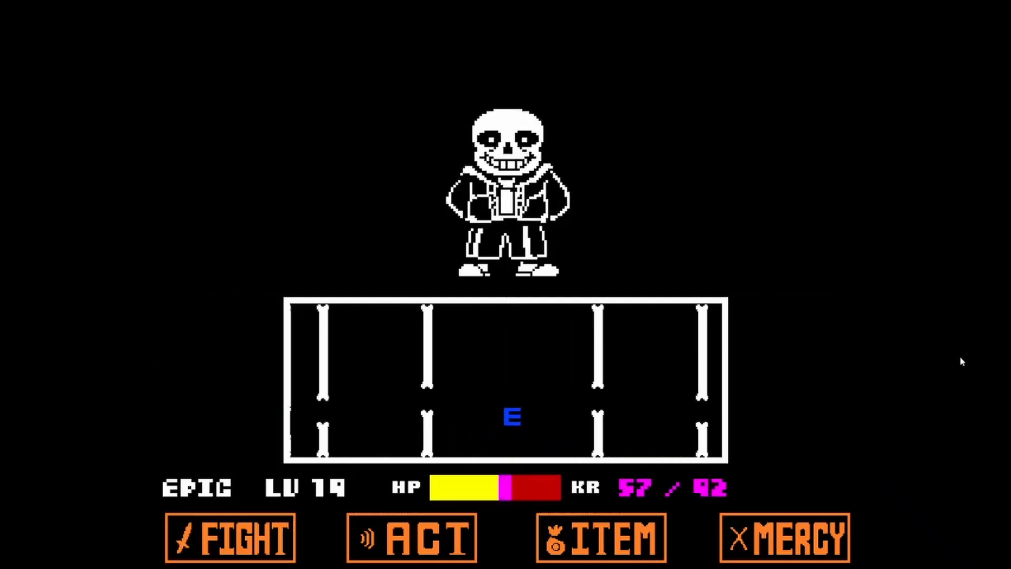
{"action": "key", "text": "Up"}
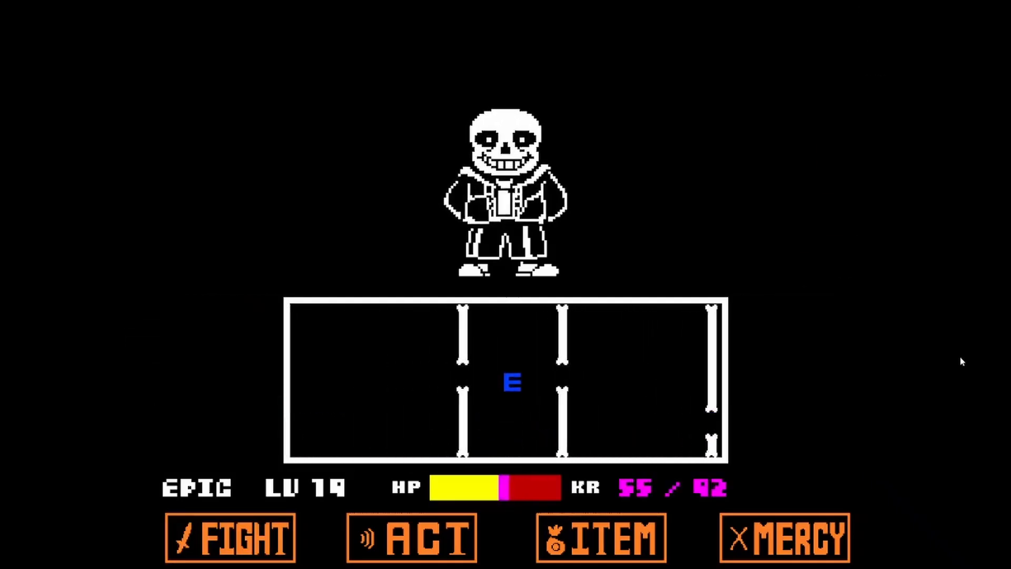
{"action": "key", "text": "z"}
{"action": "key", "text": "z"}
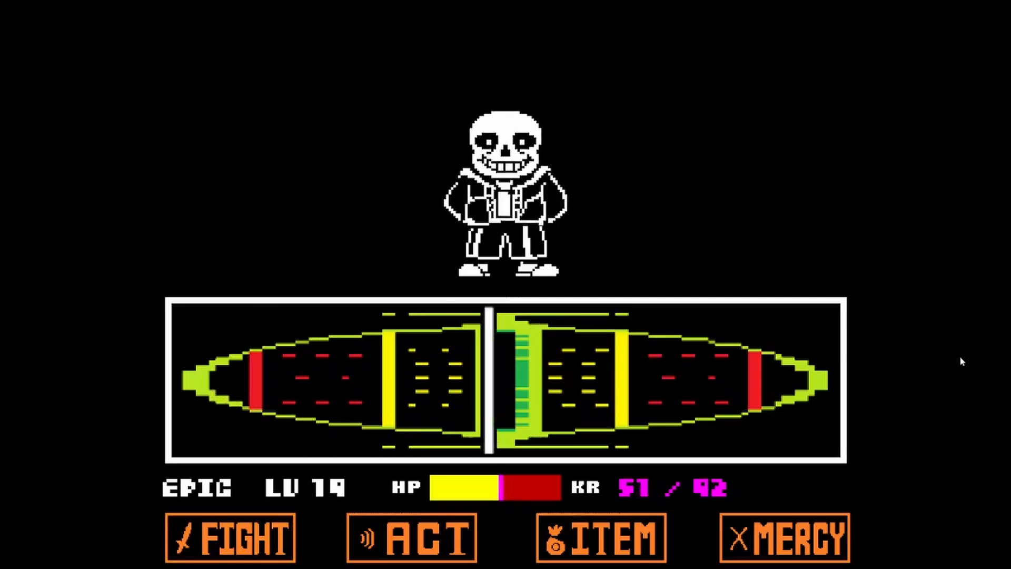
{"action": "key", "text": "z"}
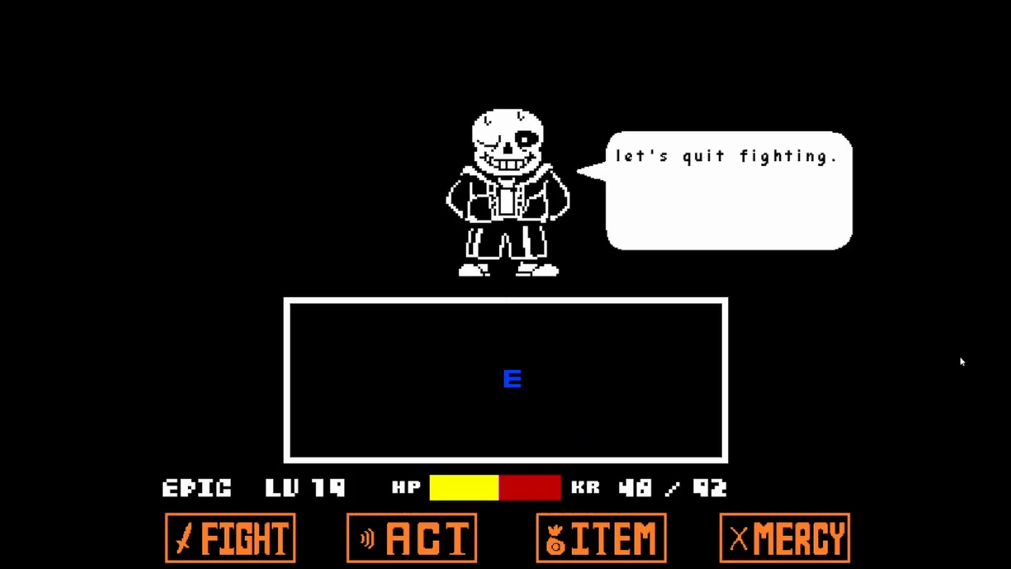
{"action": "key", "text": "z"}
{"action": "key", "text": "Right"}
{"action": "key", "text": "Right"}
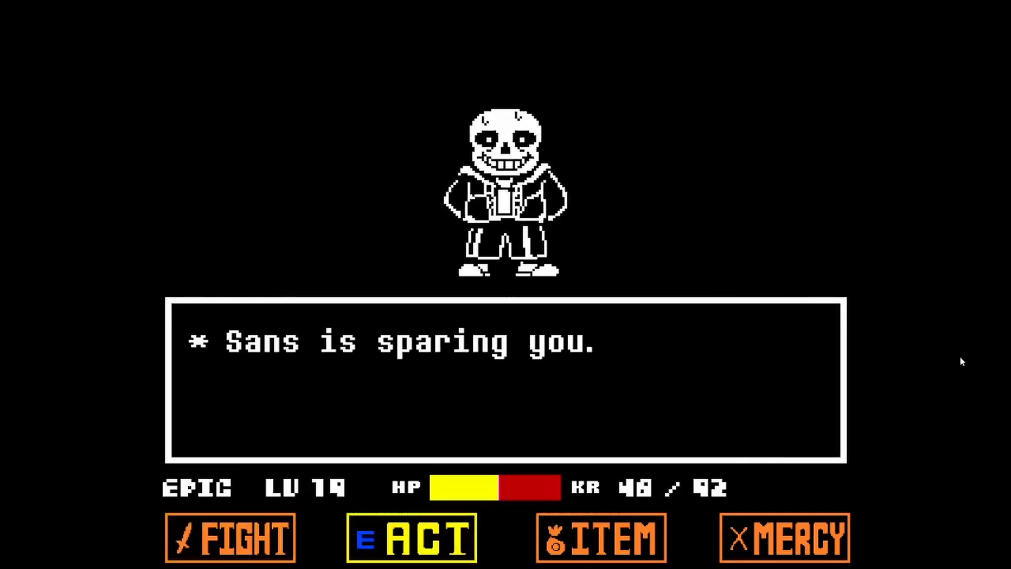
{"action": "key", "text": "Left"}
{"action": "key", "text": "Right"}
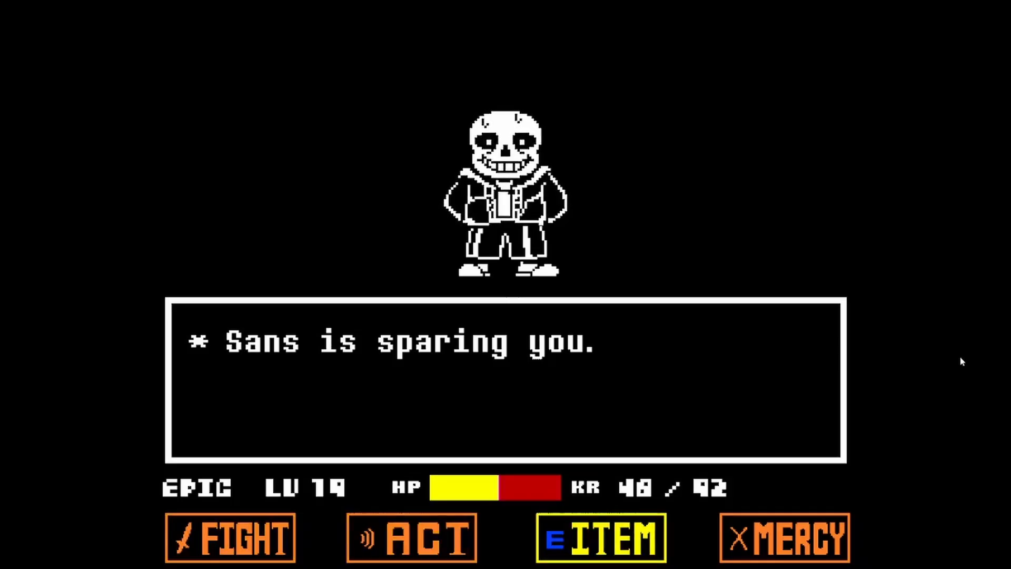
{"action": "key", "text": "Left"}
{"action": "key", "text": "Right"}
{"action": "key", "text": "Left"}
{"action": "key", "text": "Right"}
{"action": "key", "text": "Right"}
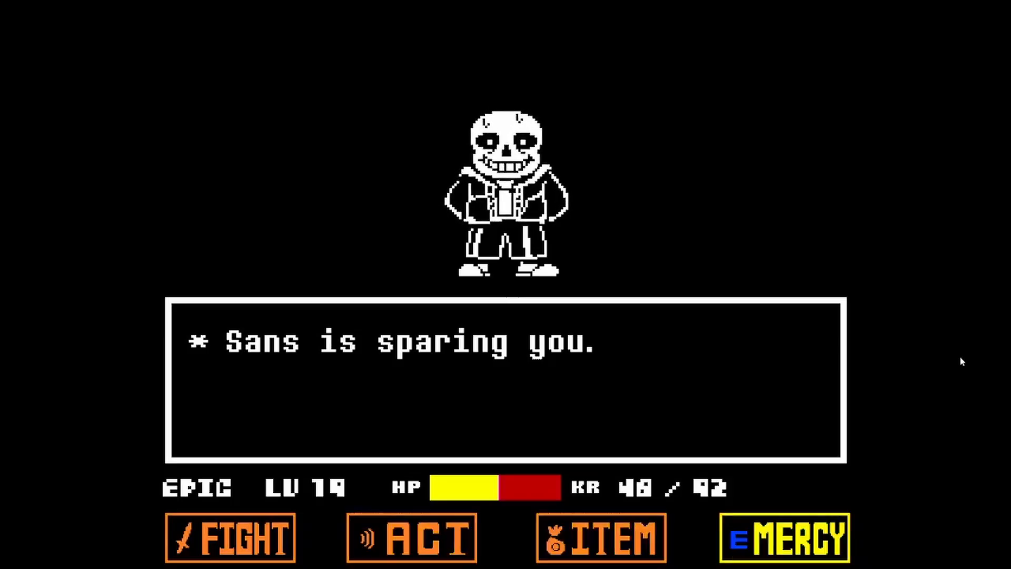
{"action": "key", "text": "Left"}
{"action": "key", "text": "Right"}
{"action": "key", "text": "z"}
{"action": "key", "text": "z"}
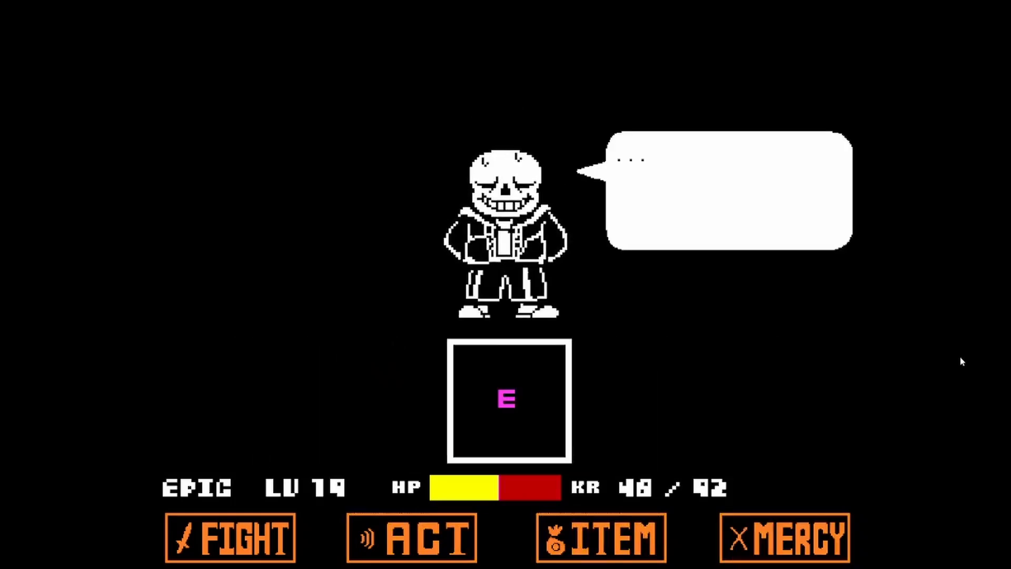
{"action": "key", "text": "z"}
{"action": "key", "text": "z"}
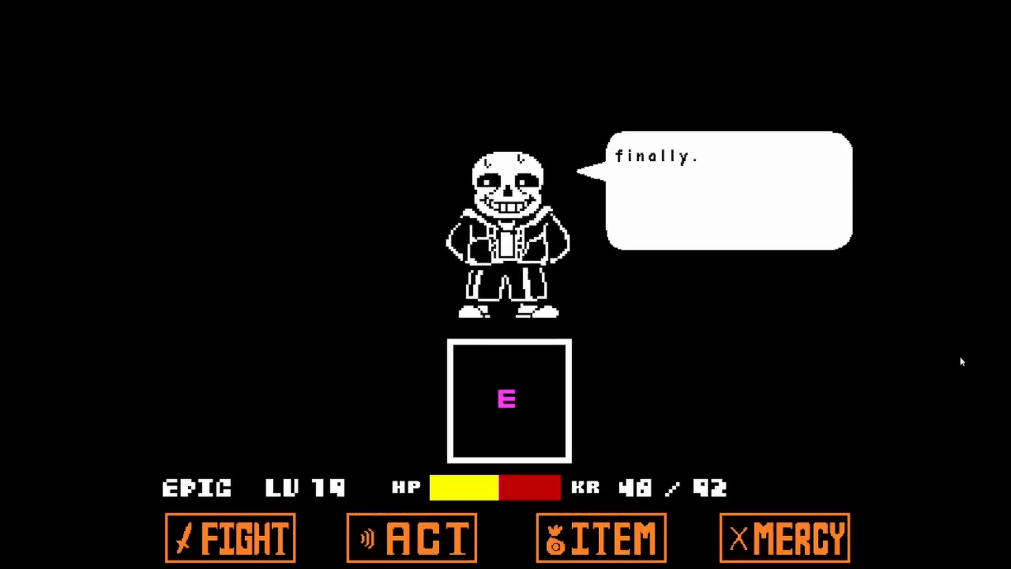
{"action": "key", "text": "z"}
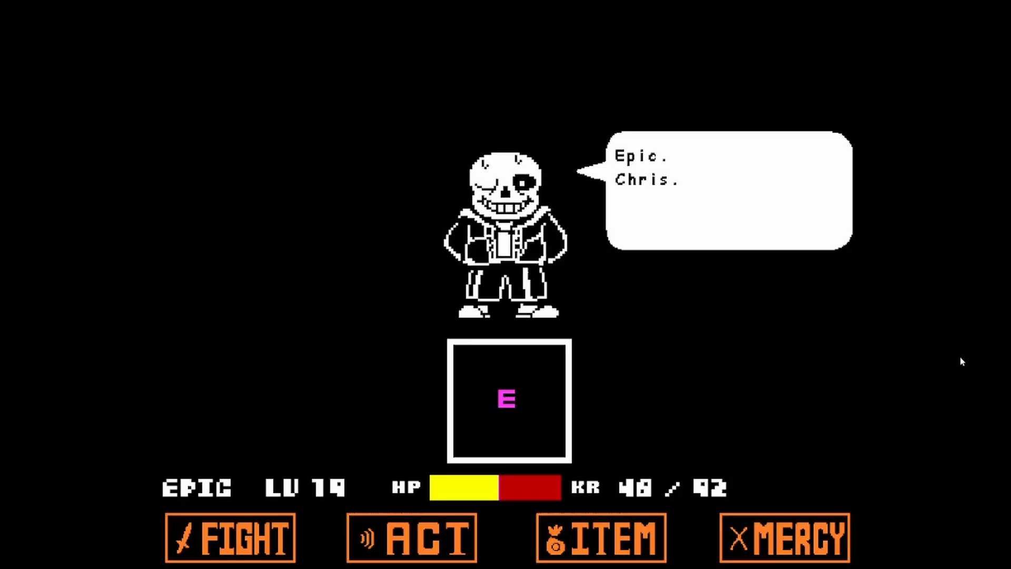
{"action": "key", "text": "z"}
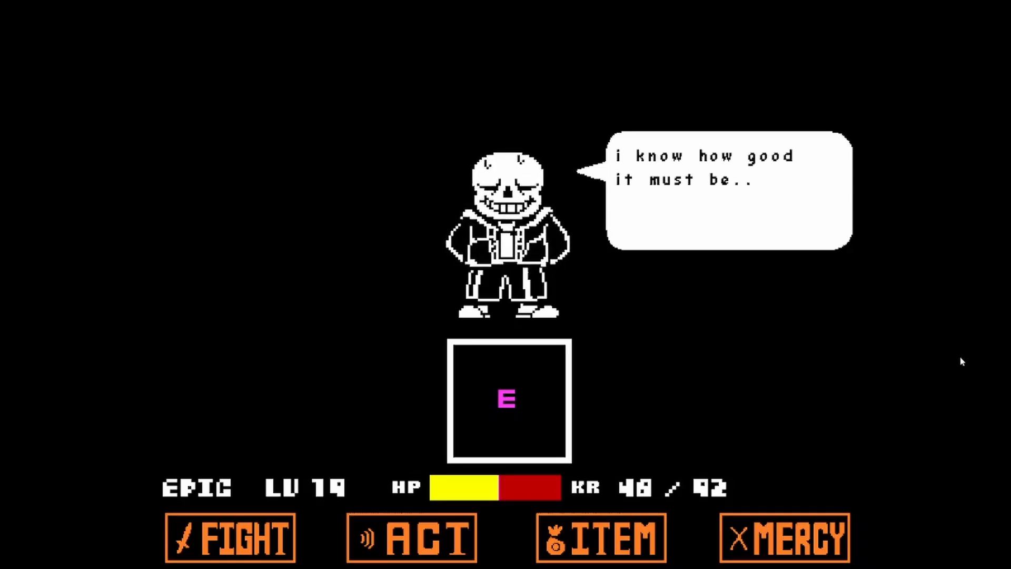
{"action": "key", "text": "z"}
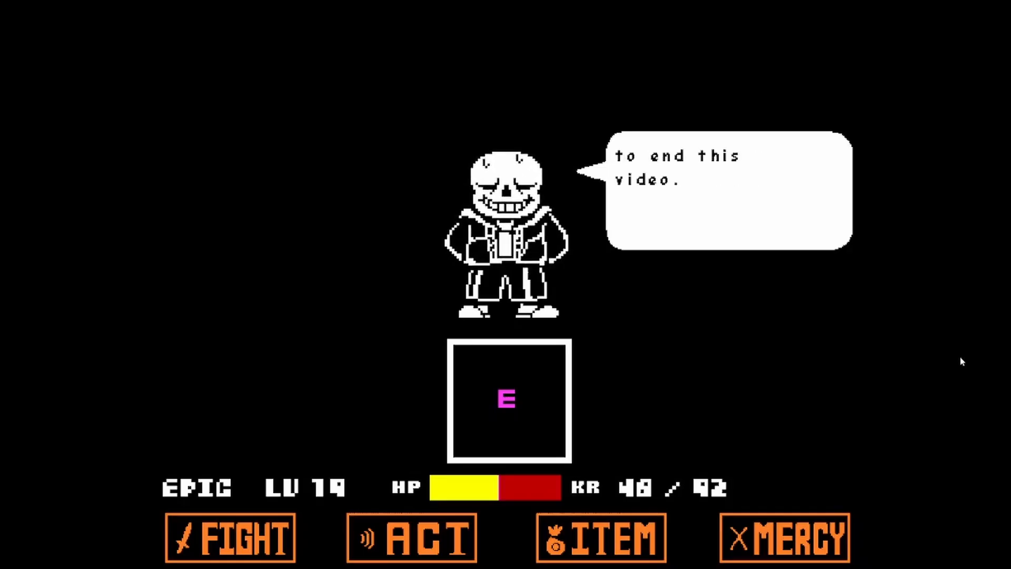
{"action": "key", "text": "z"}
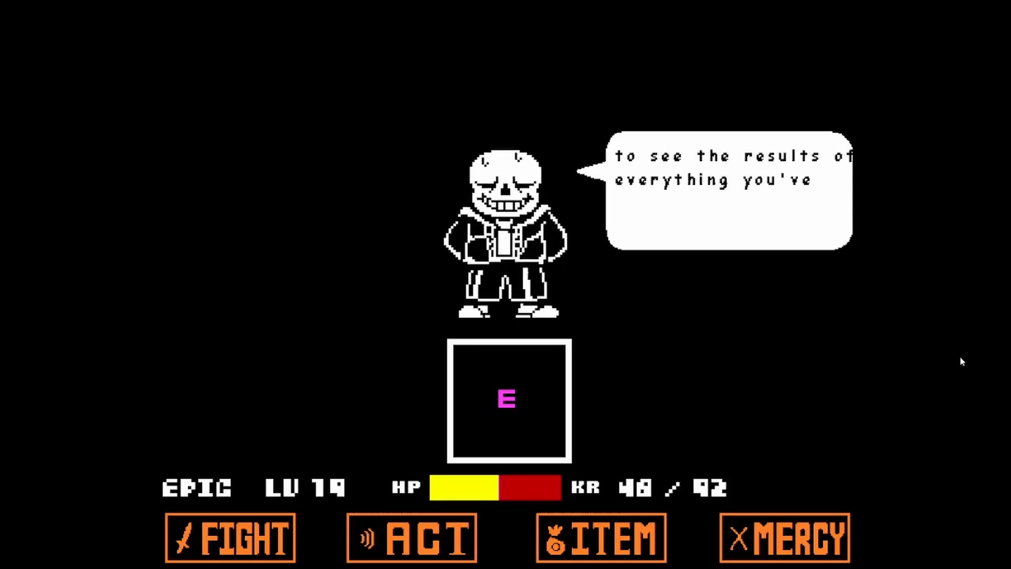
{"action": "key", "text": "z"}
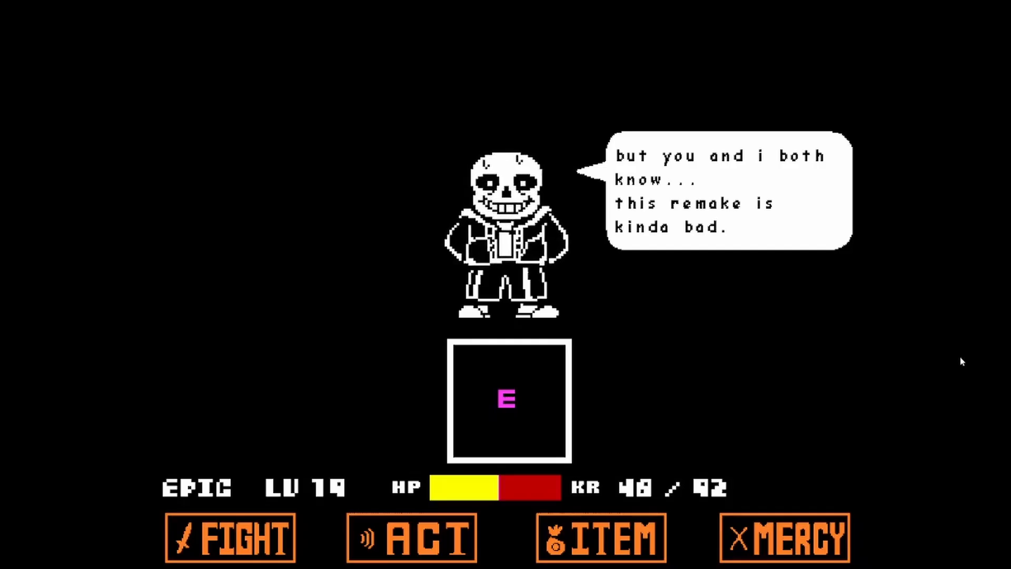
{"action": "key", "text": "z"}
{"action": "key", "text": "z"}
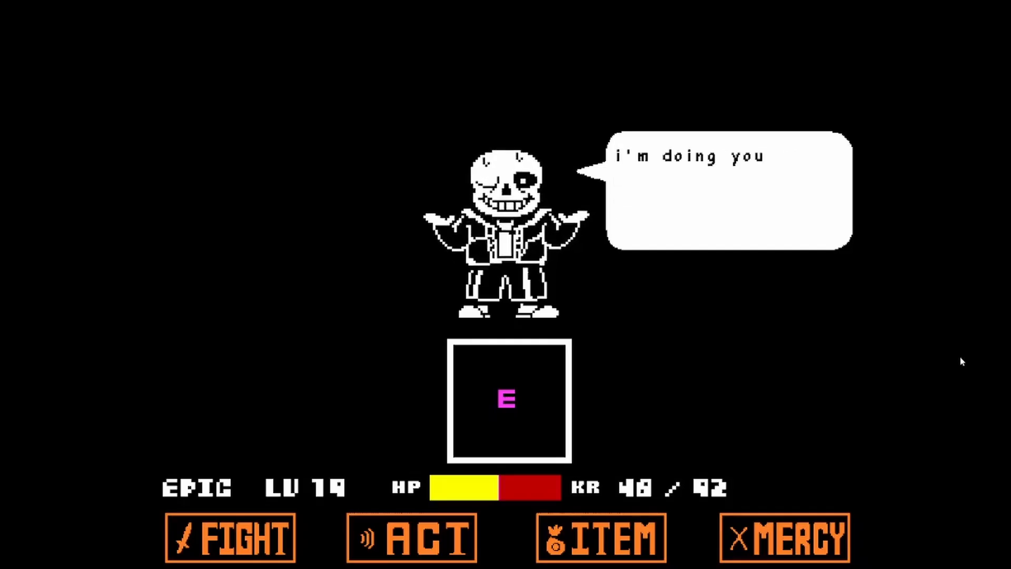
{"action": "key", "text": "z"}
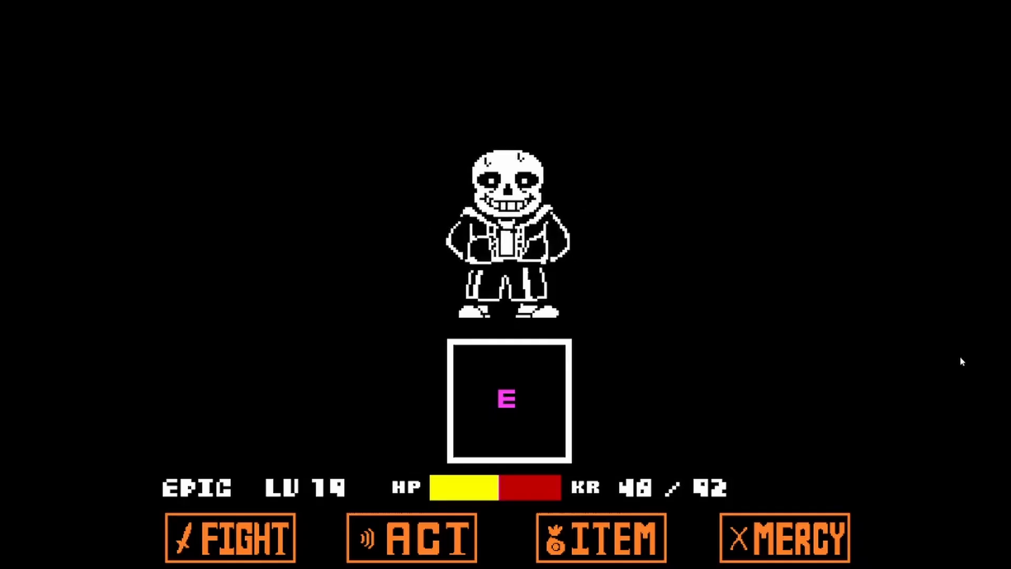